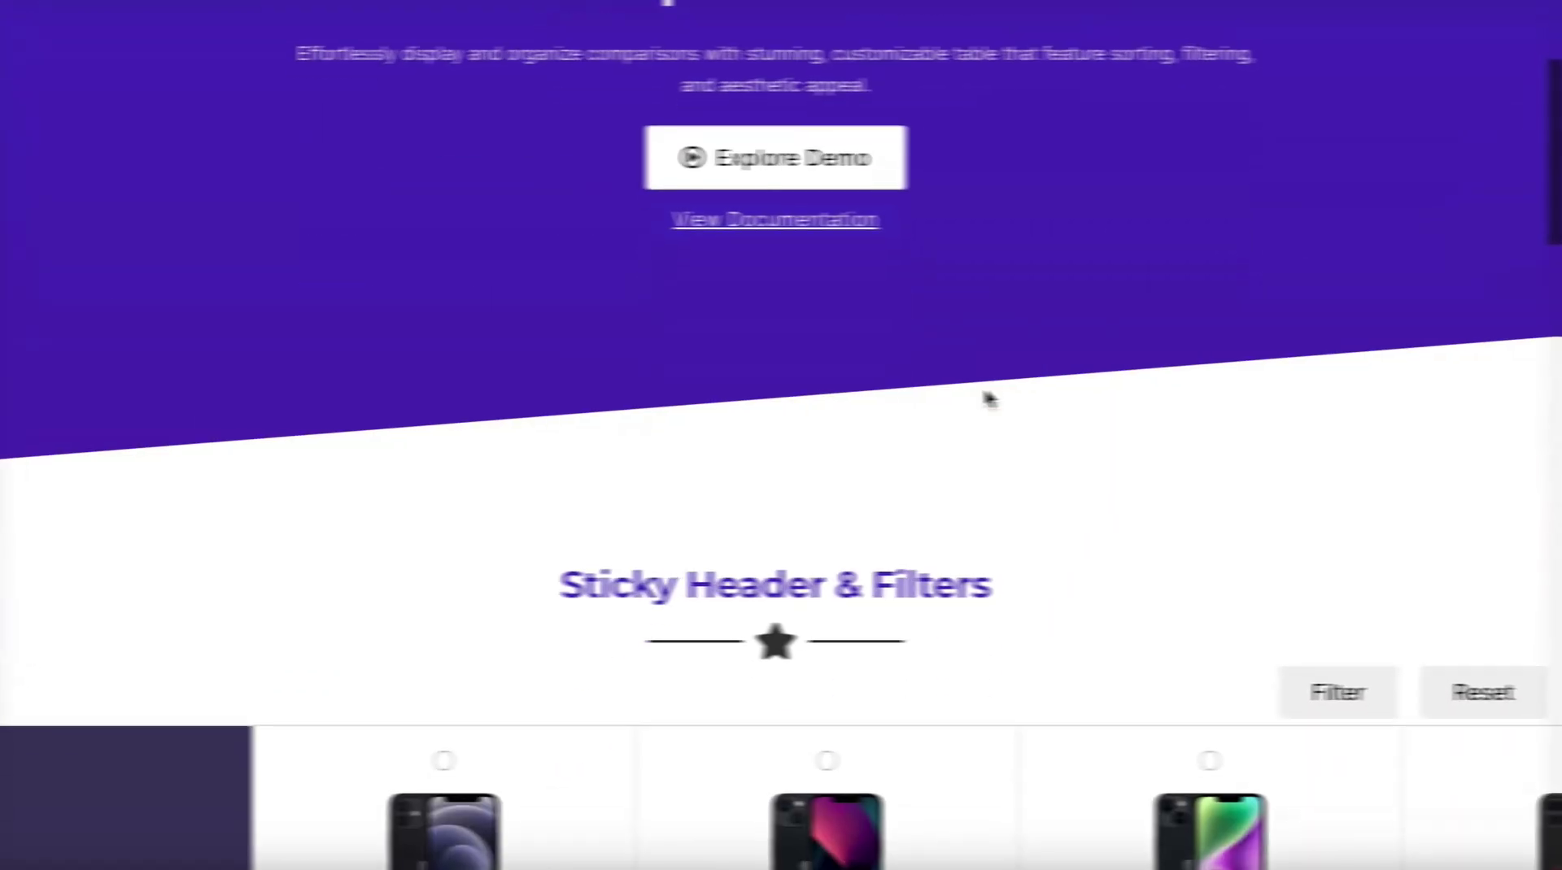
Step: Filter the iPhone table to iPhone 13, reset it, then scroll to the hosting-plan table
scroll(989, 399, down, 7)
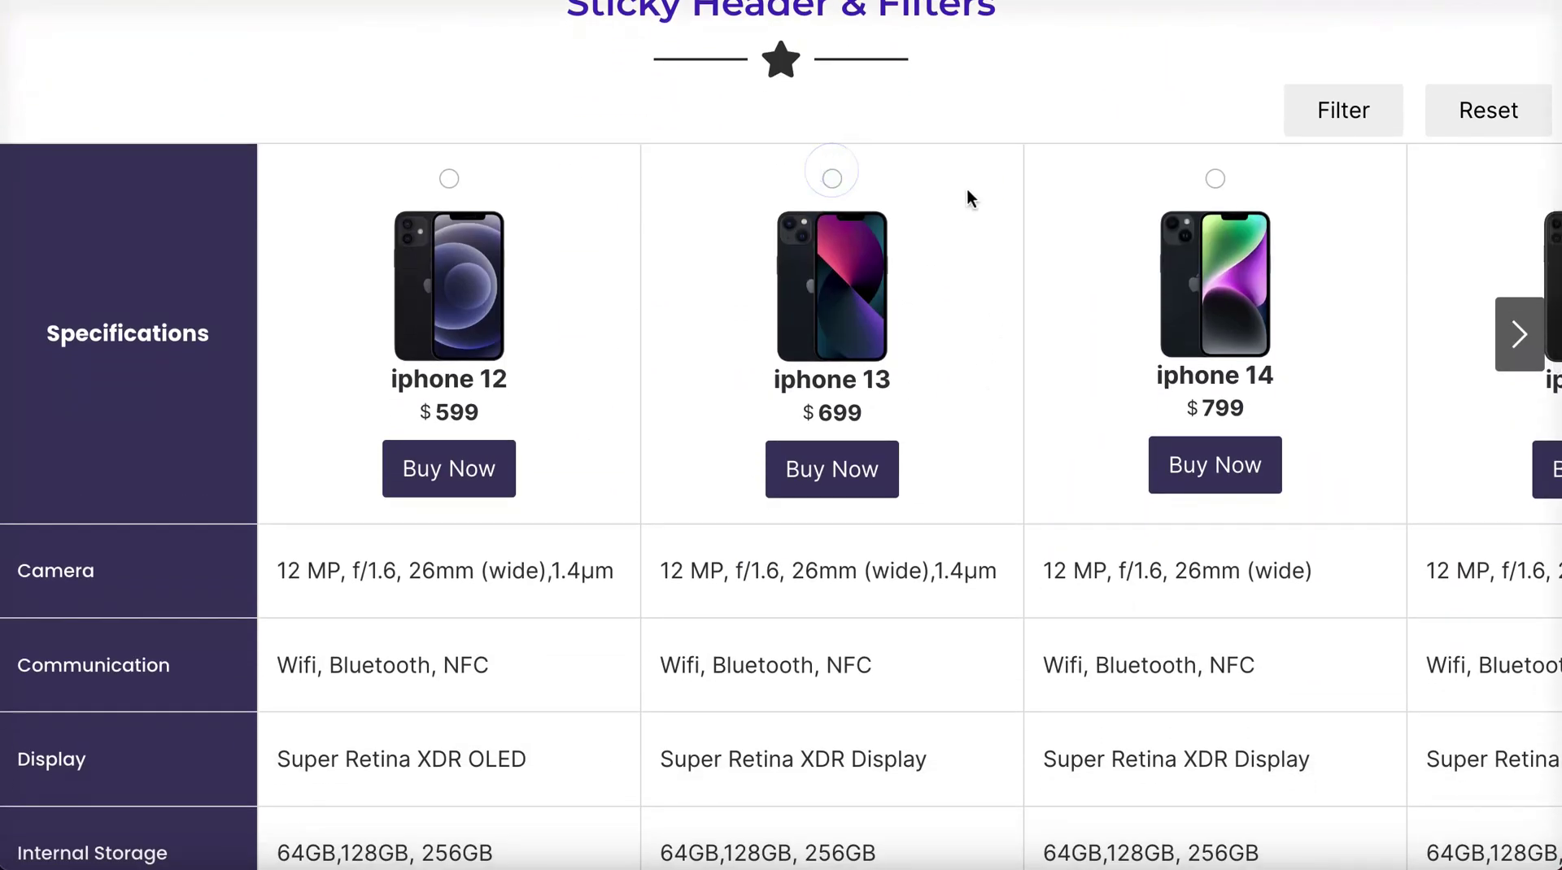
click(831, 178)
click(1357, 109)
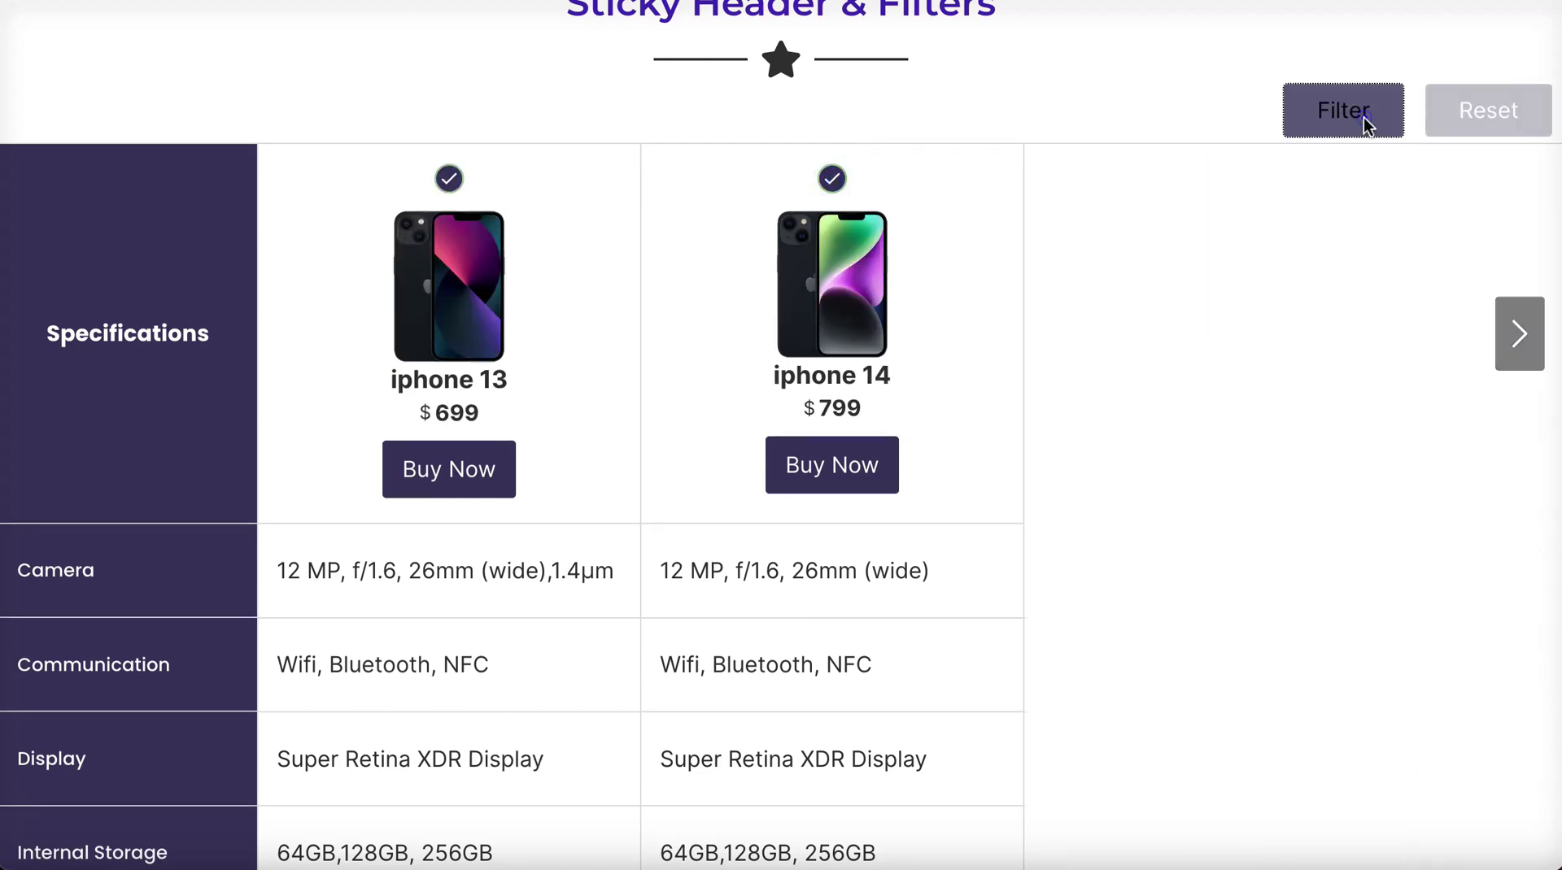
click(1455, 111)
click(1518, 340)
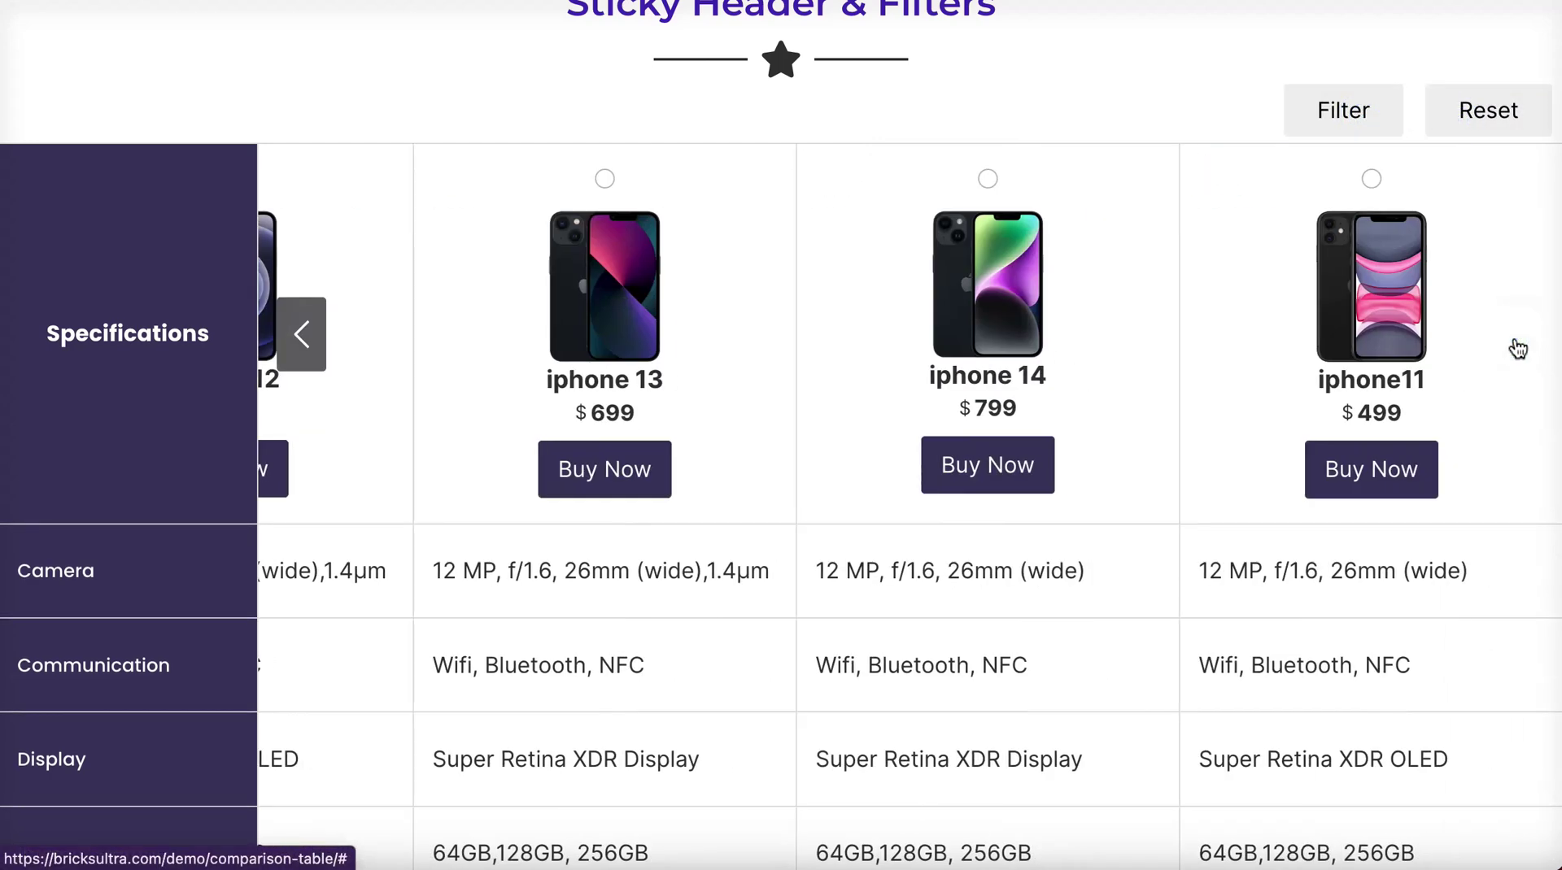
scroll(1417, 448, down, 5)
scroll(1418, 446, down, 10)
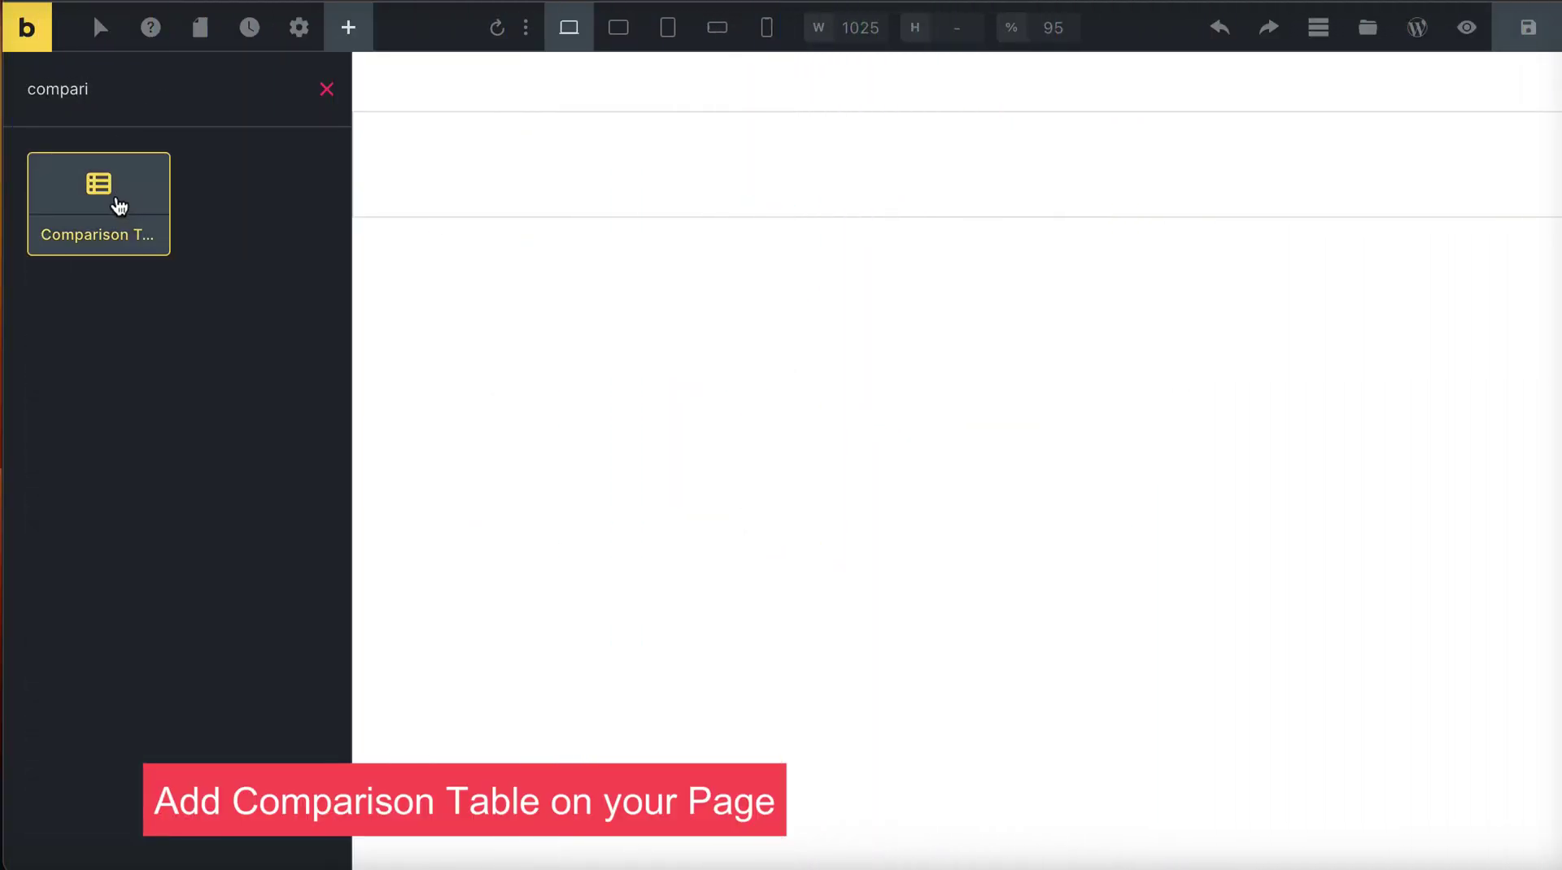
Step: Drag a Comparison Table element onto the canvas and clear its number of plans
drag(118, 206, 688, 132)
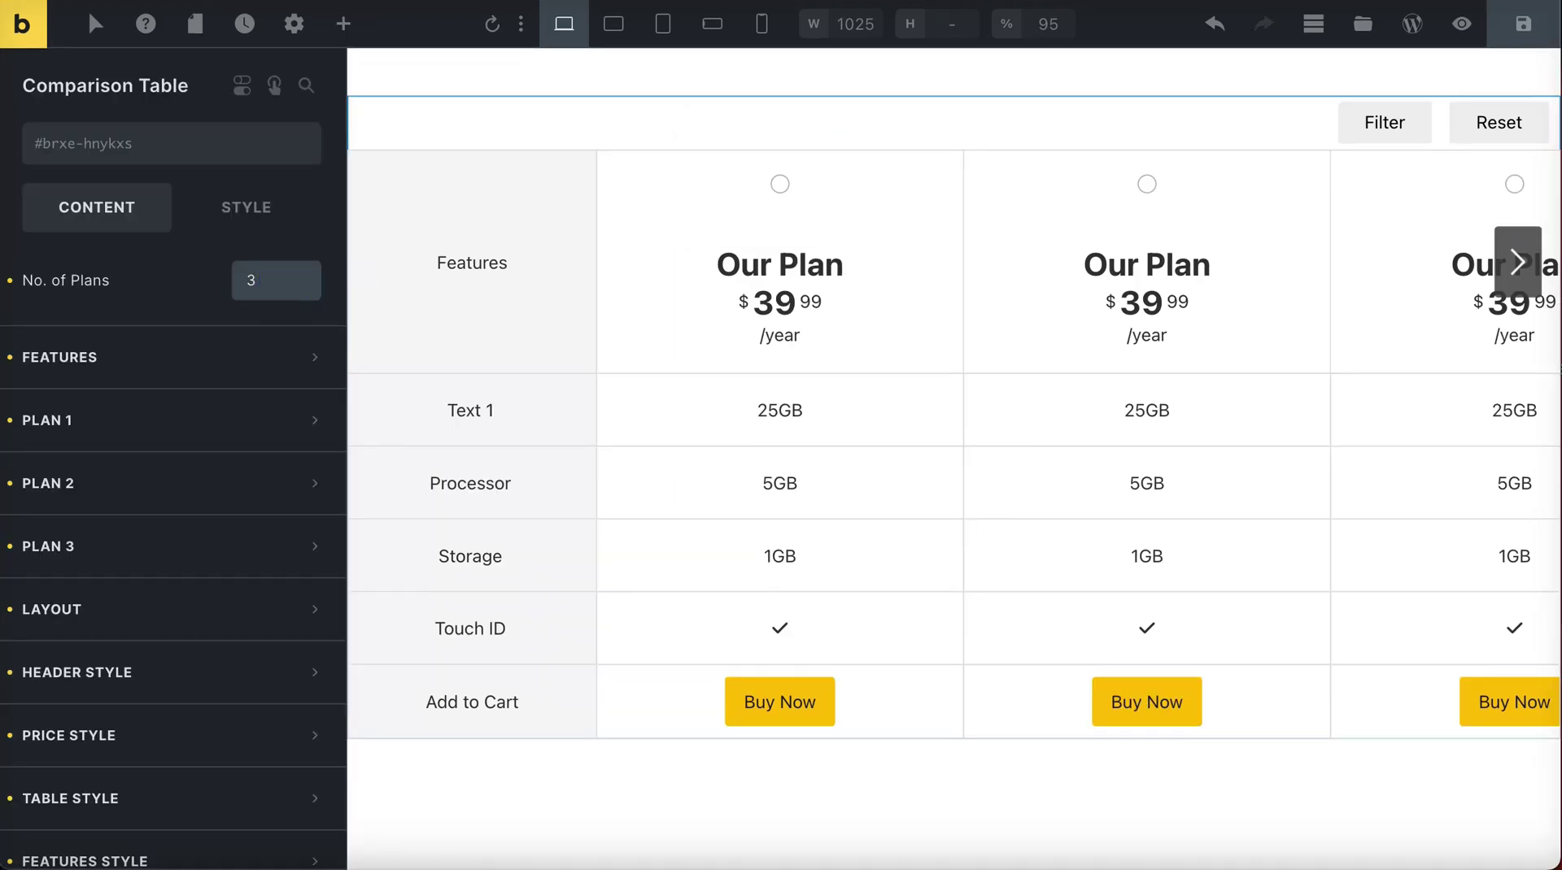
key(BackSpace)
Step: Set the table to 4 plans and rename the features heading to Specifications
text(4)
click(174, 362)
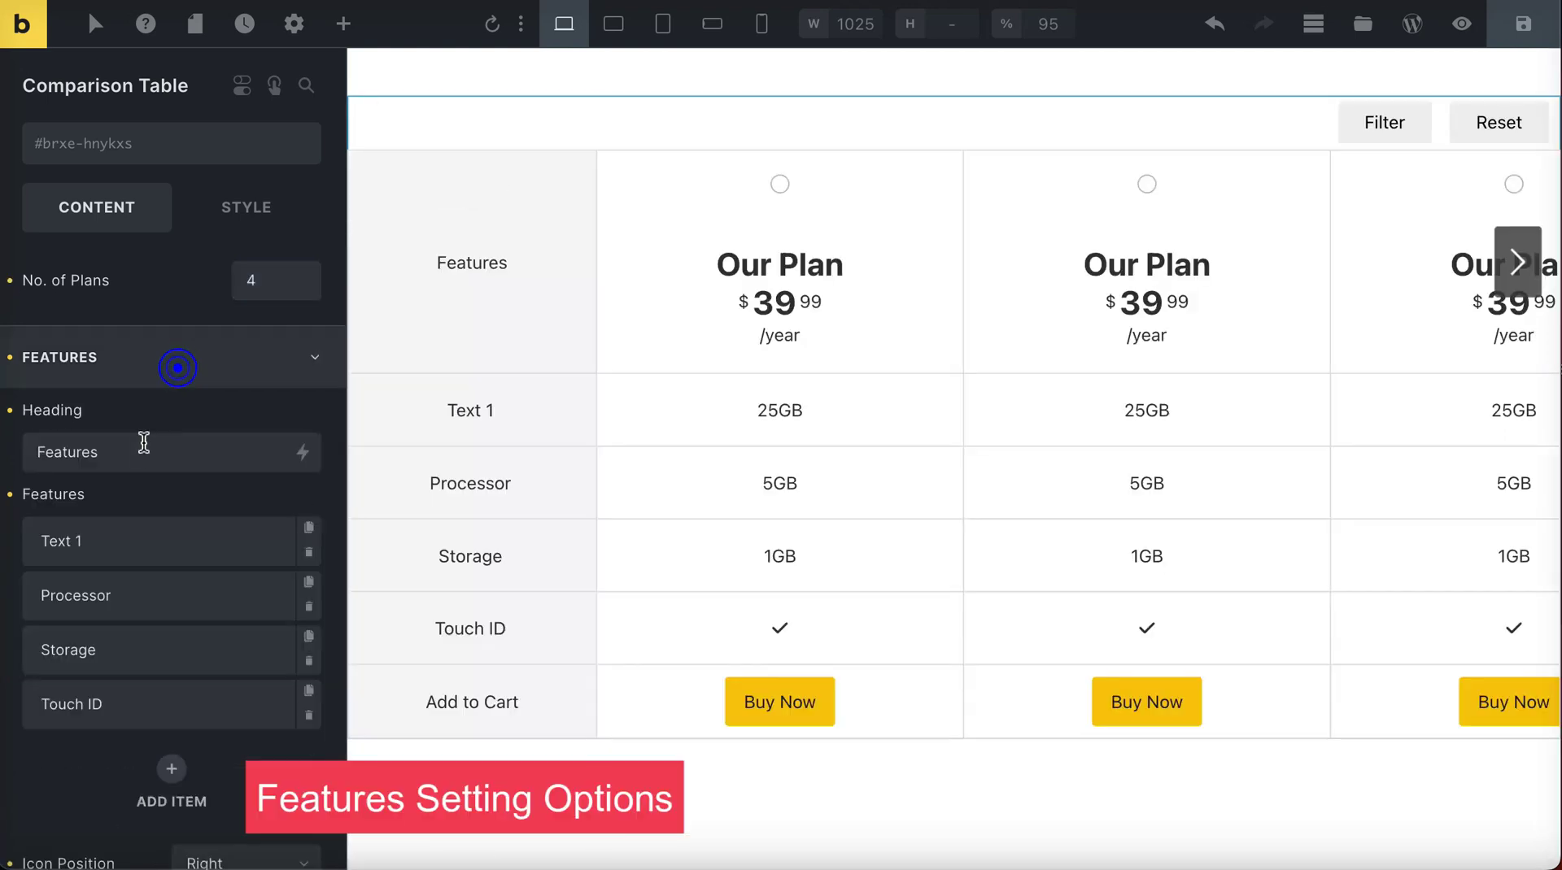
click(137, 452)
text(Specifications)
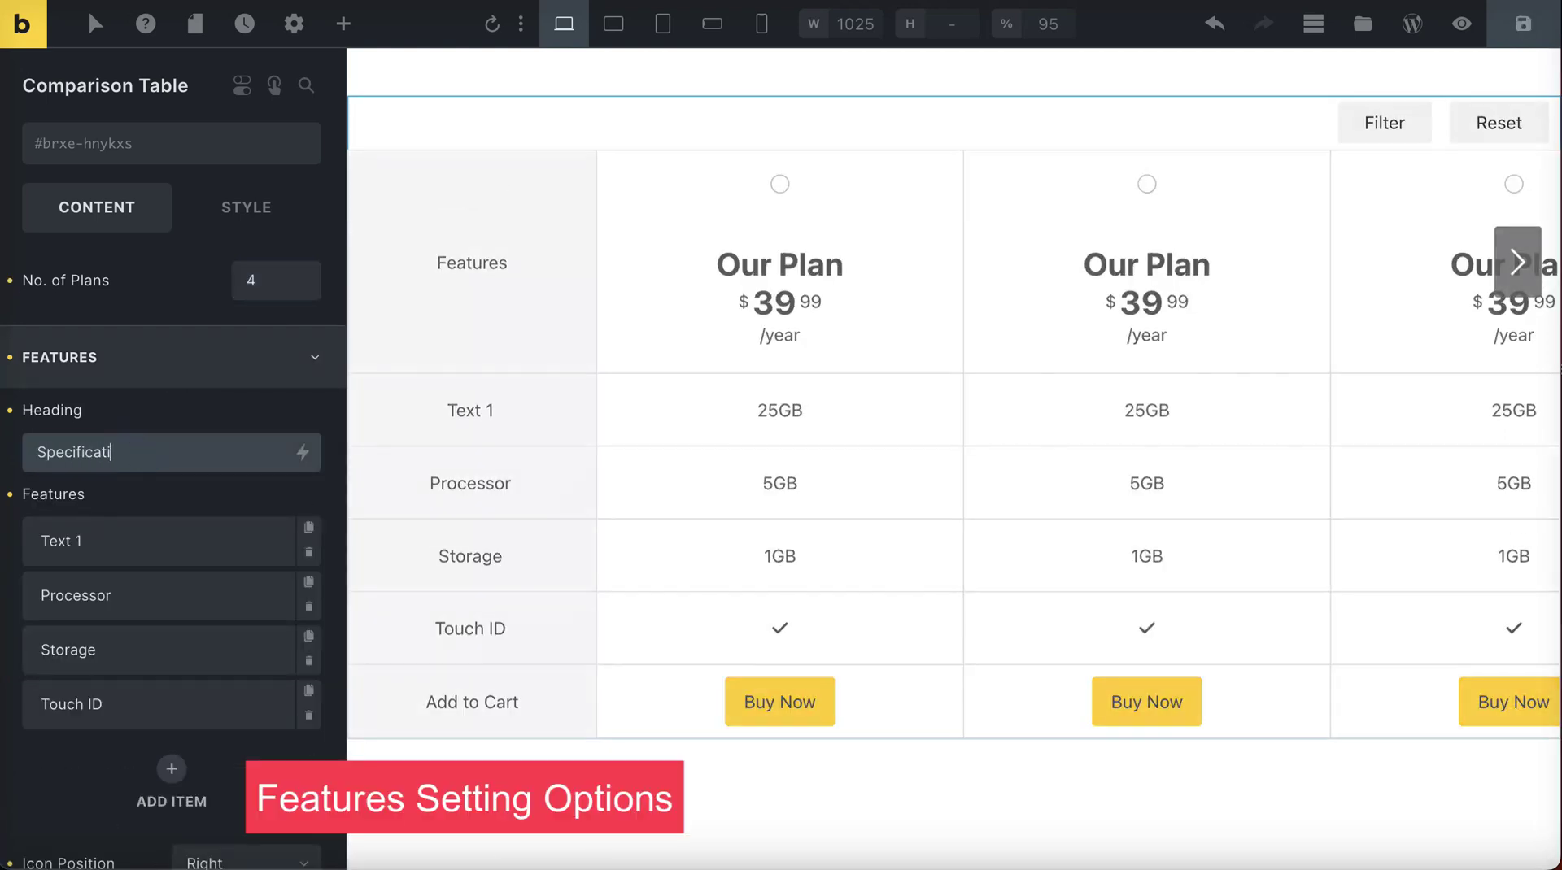
Step: Rename the first feature to Camera with a Fontawesome Solid camera icon
click(133, 528)
triple_click(103, 626)
text(Camera)
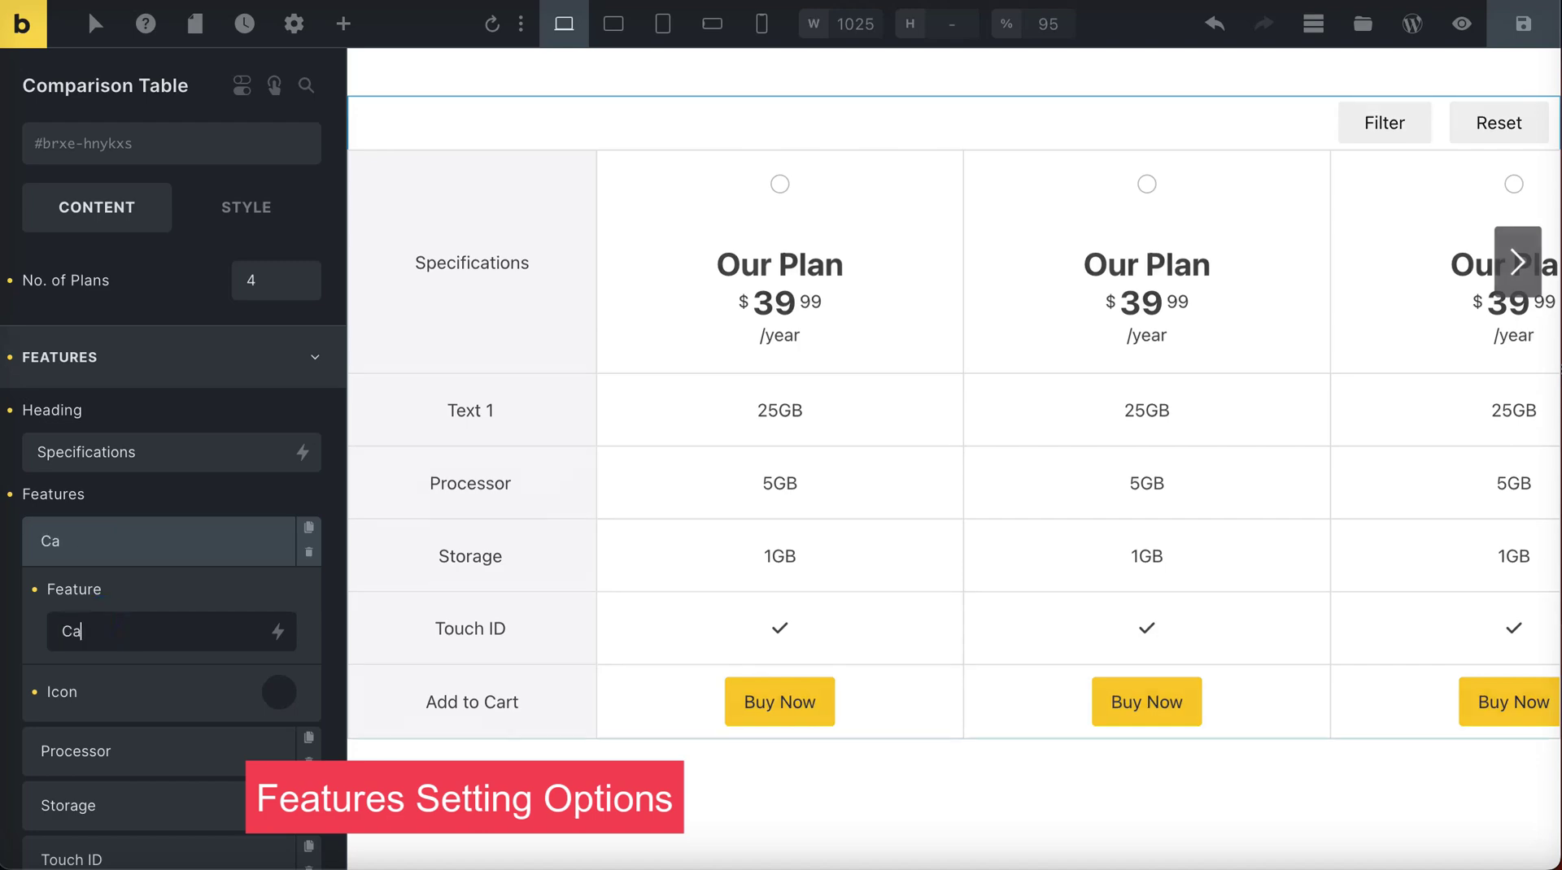
click(278, 693)
click(195, 569)
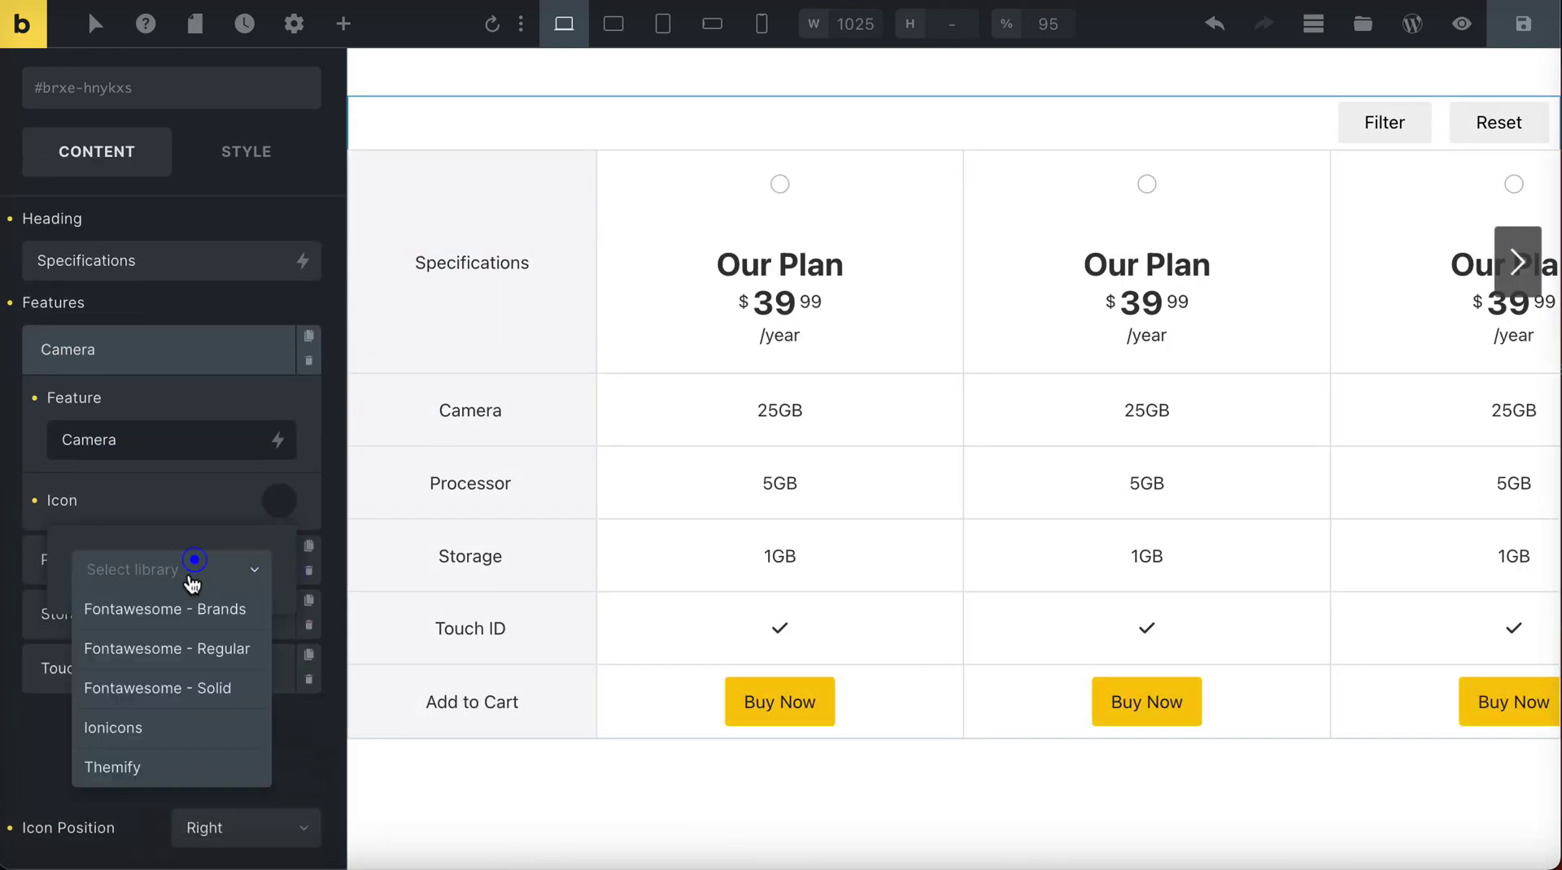
click(163, 693)
click(155, 632)
text(came)
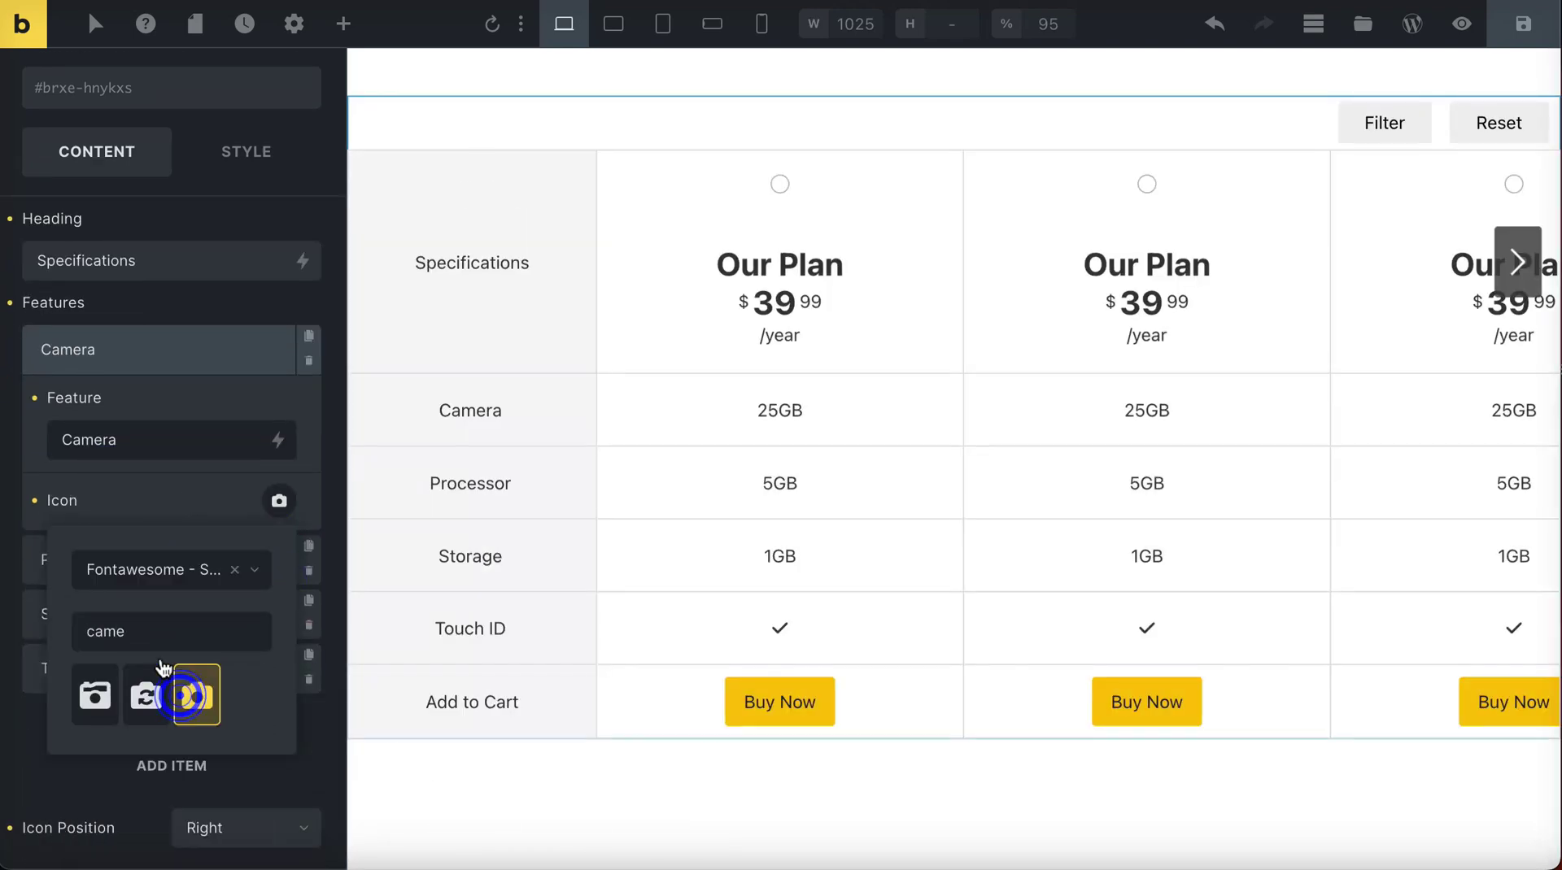
click(160, 351)
Step: Rename the second feature item from Processor to RAM
click(142, 413)
text(RAM)
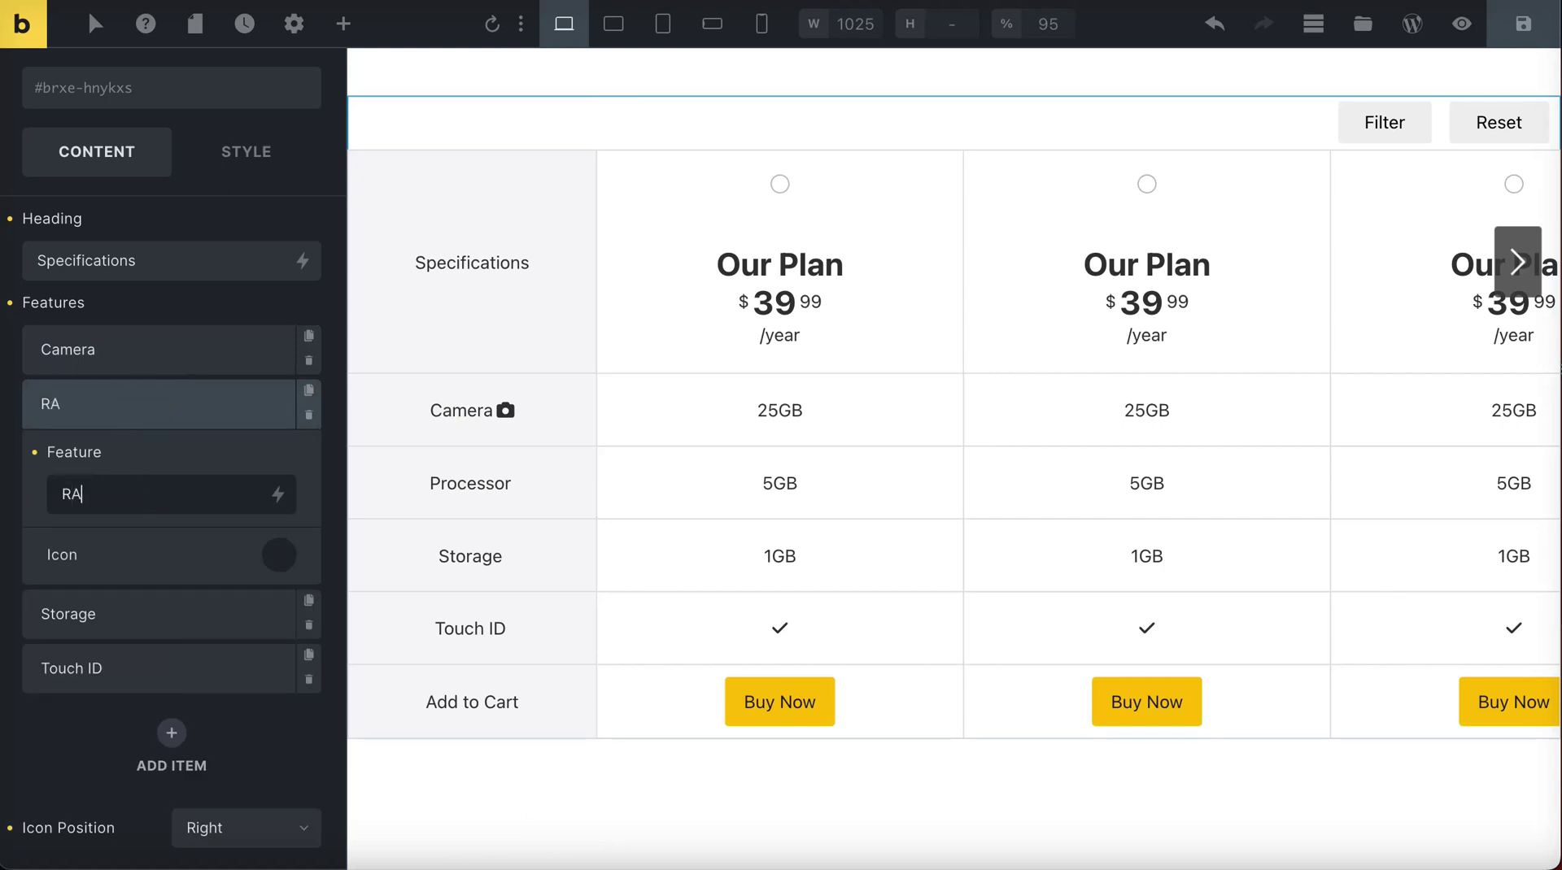
click(112, 407)
Step: Try the feature icon position on the left, then set it back to right
scroll(162, 529, down, 1)
click(228, 615)
click(222, 651)
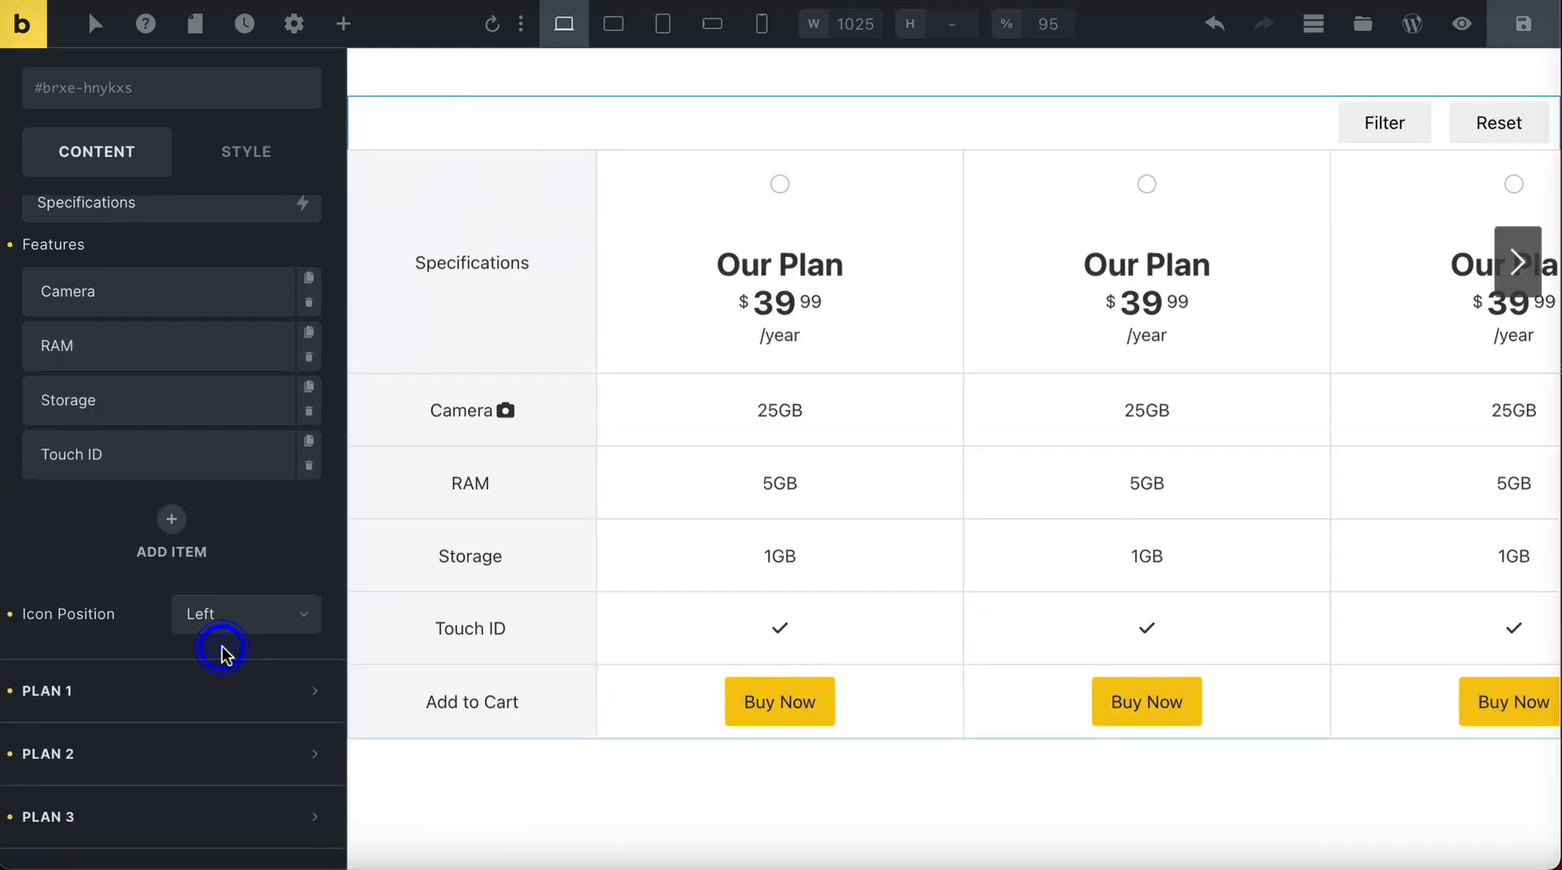
click(244, 614)
click(225, 695)
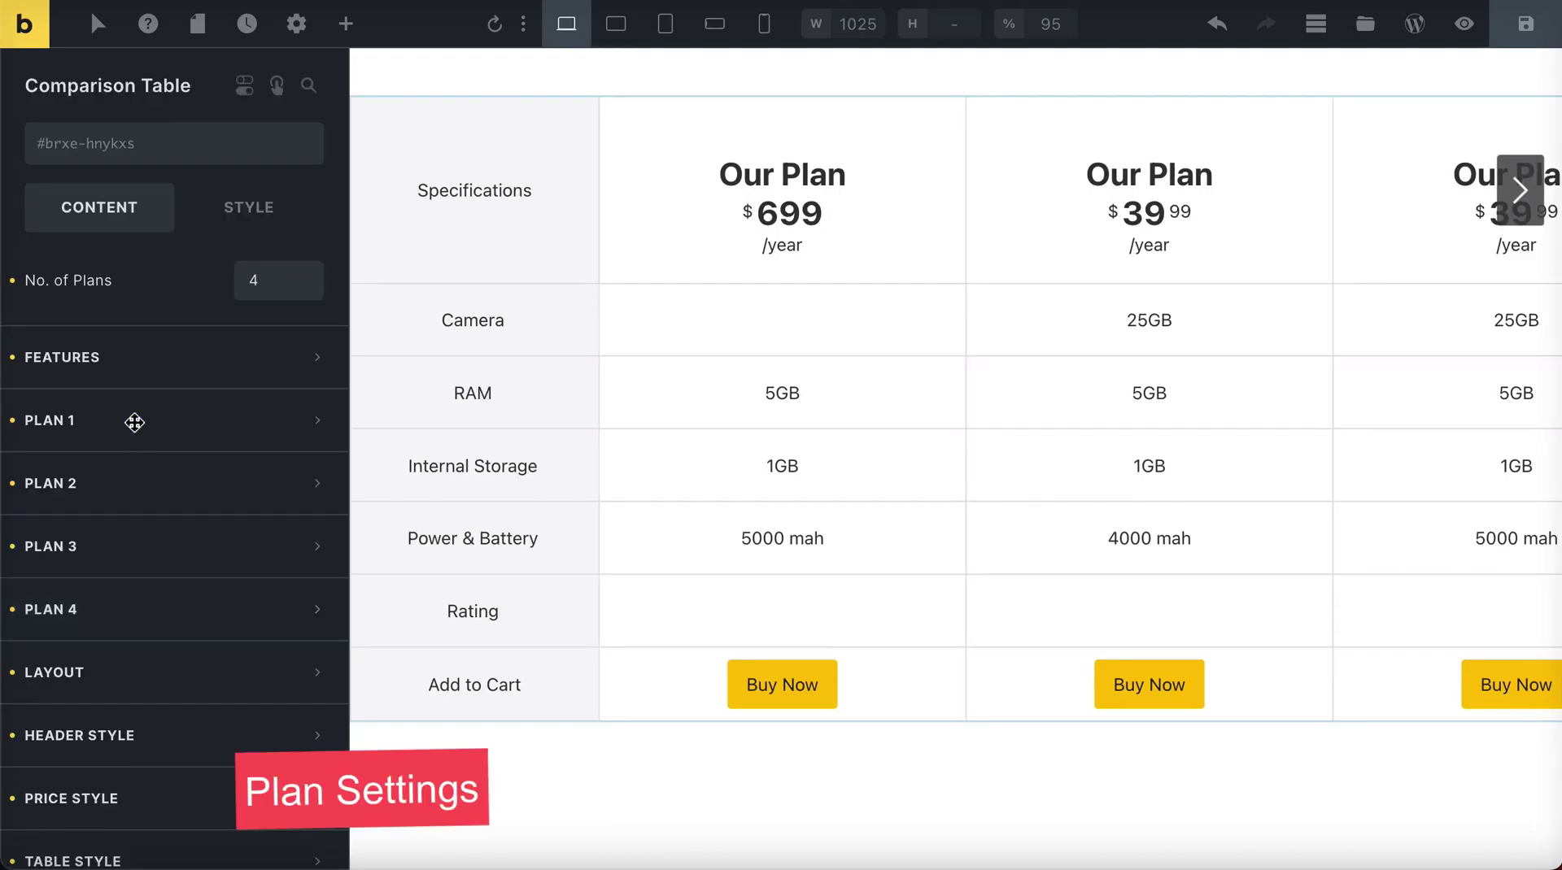
Step: Title the first plan iphone13 and give it the dark iPhone image
click(133, 423)
scroll(187, 399, down, 2)
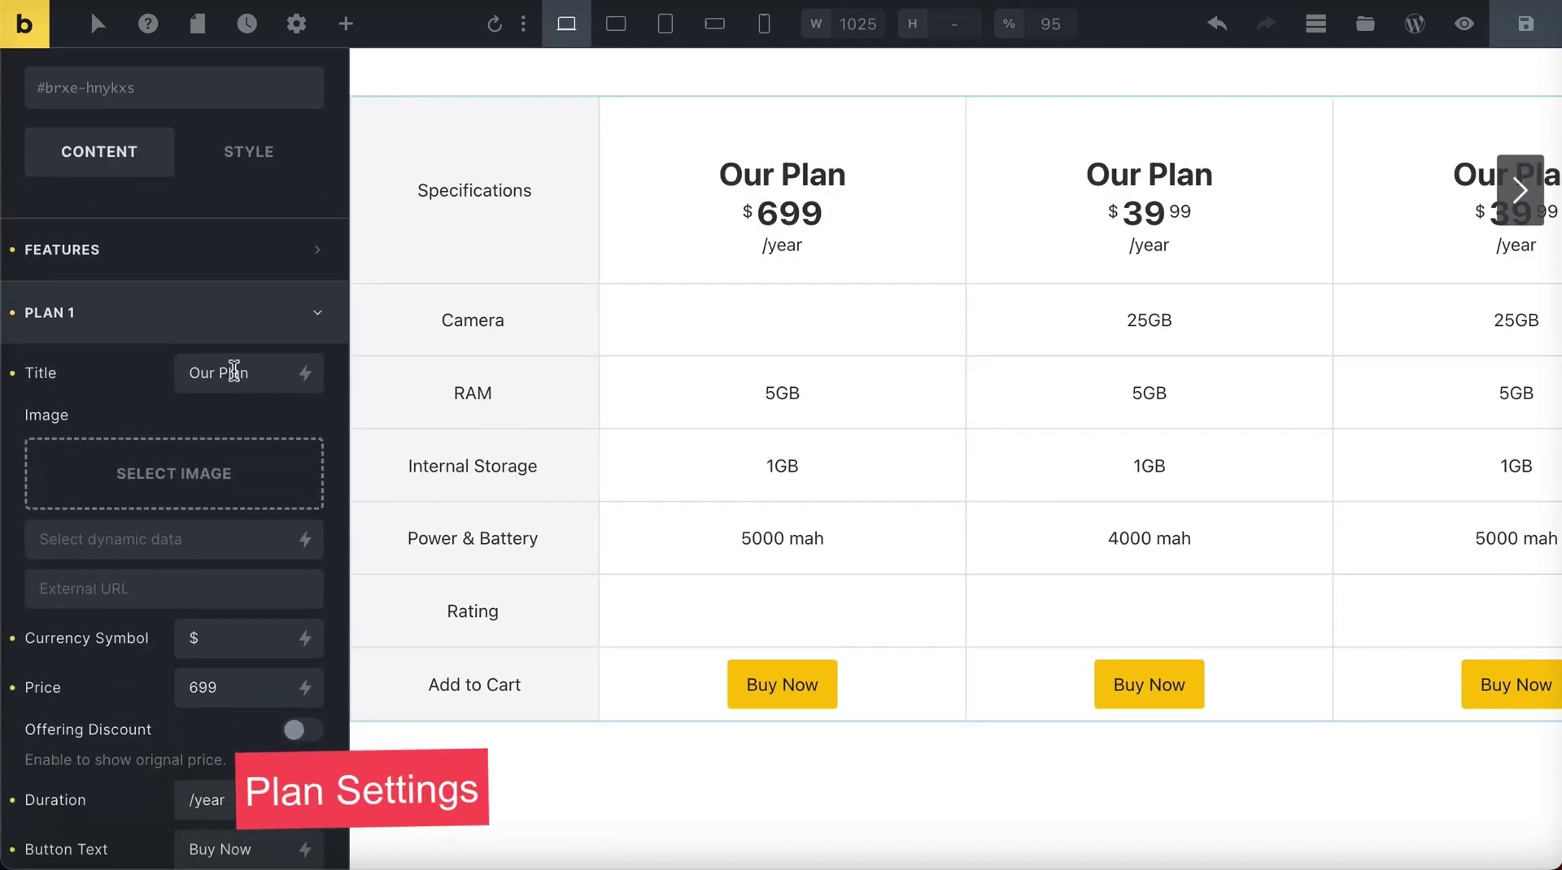
click(233, 372)
text(iphone13)
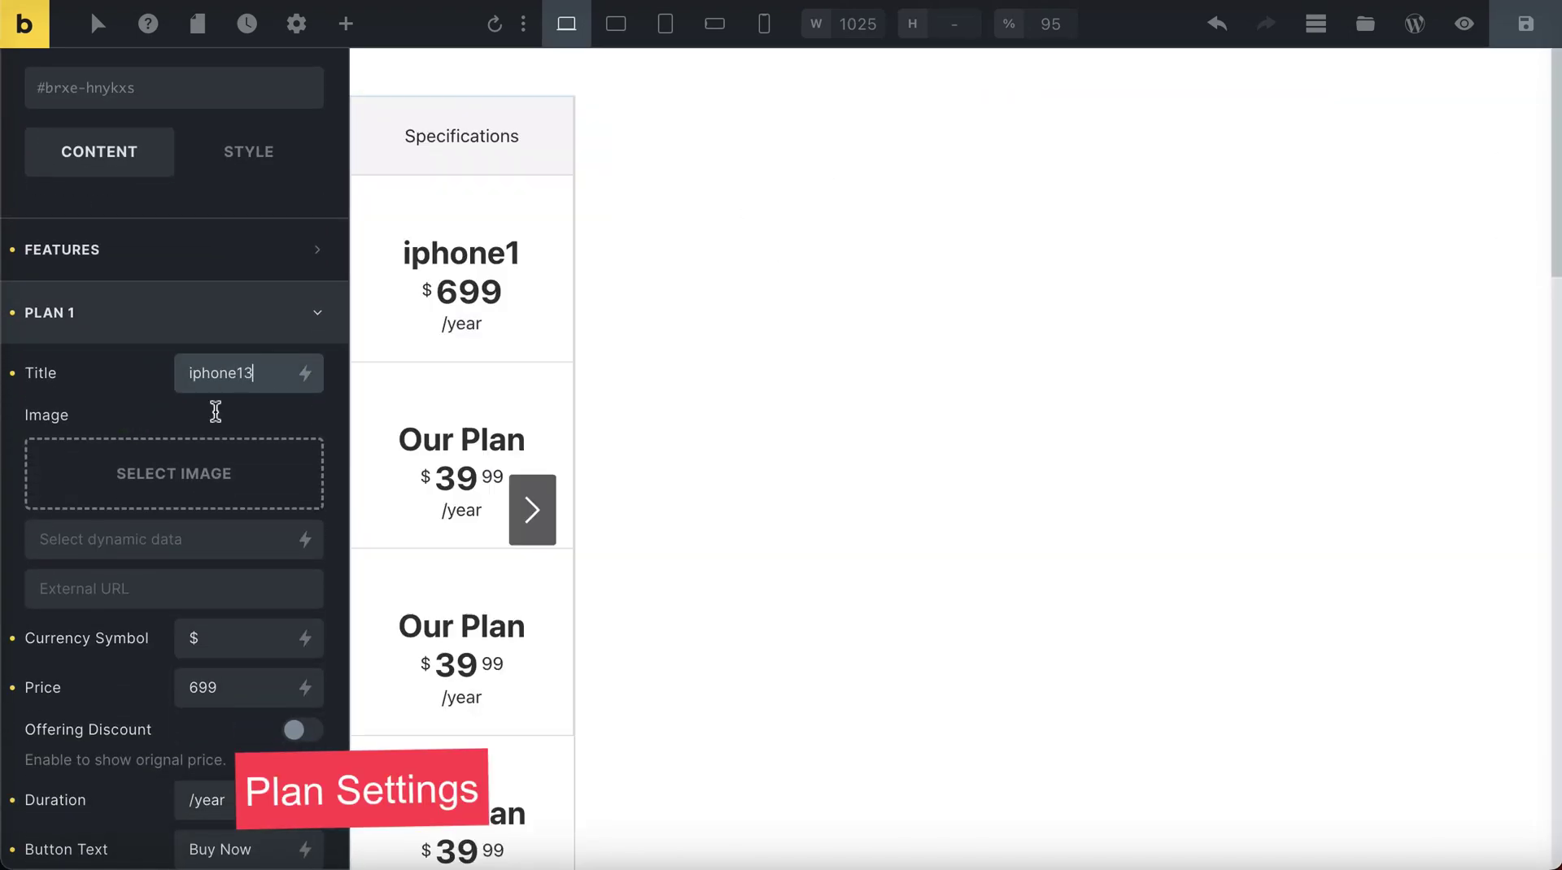
click(182, 472)
click(665, 350)
click(1468, 797)
Step: Set the first plan's currency symbol to $ and its price to 799
scroll(213, 510, down, 5)
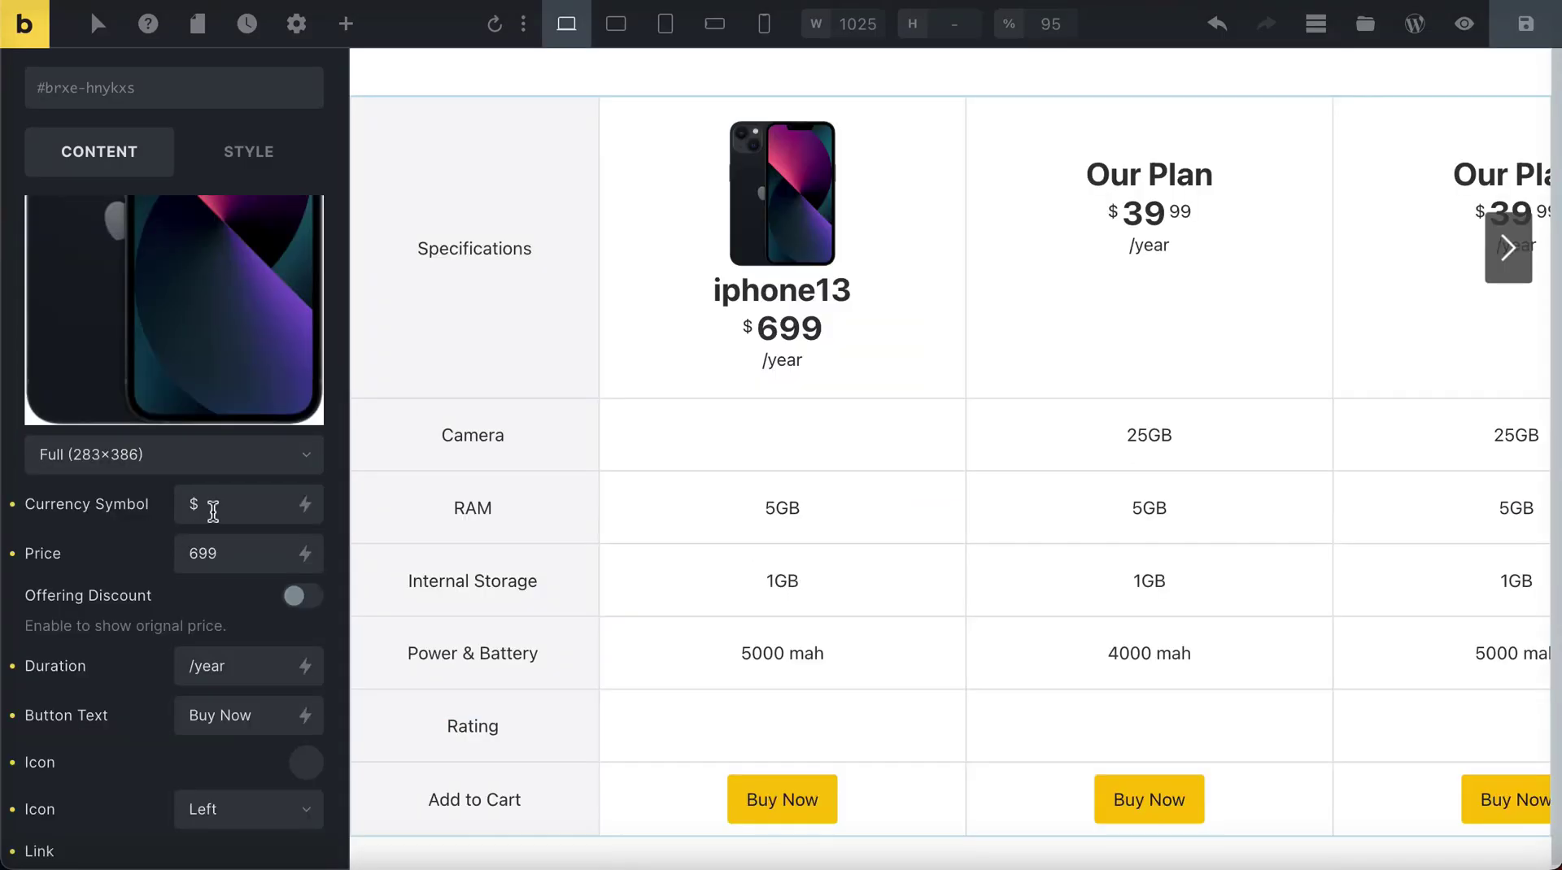
click(214, 510)
key(BackSpace)
text(Rs.)
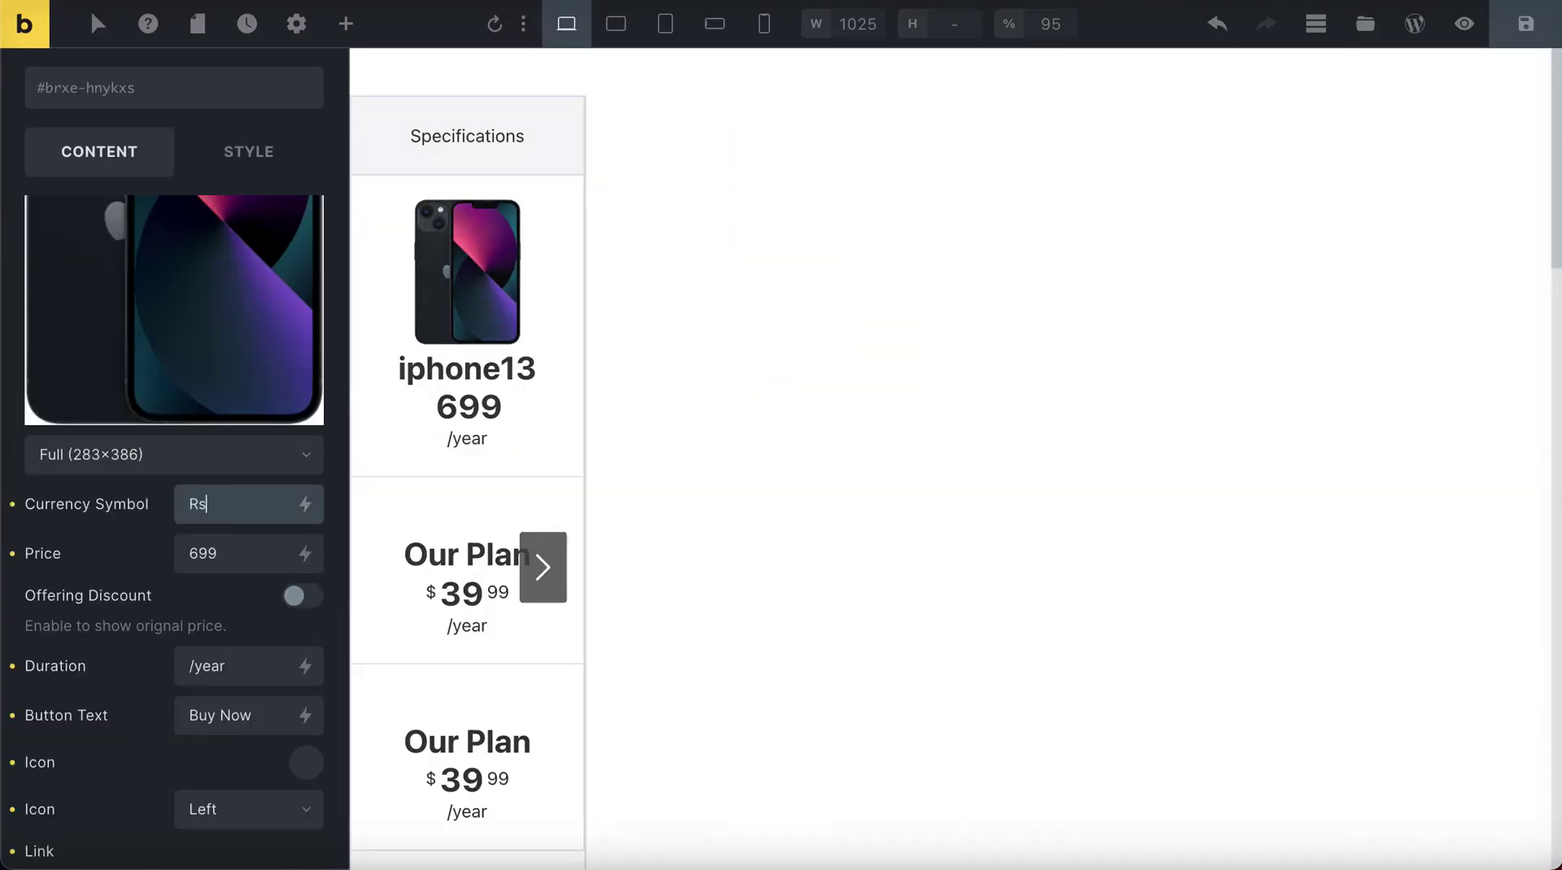
key(BackSpace)
key(BackSpace)
key(BackSpace)
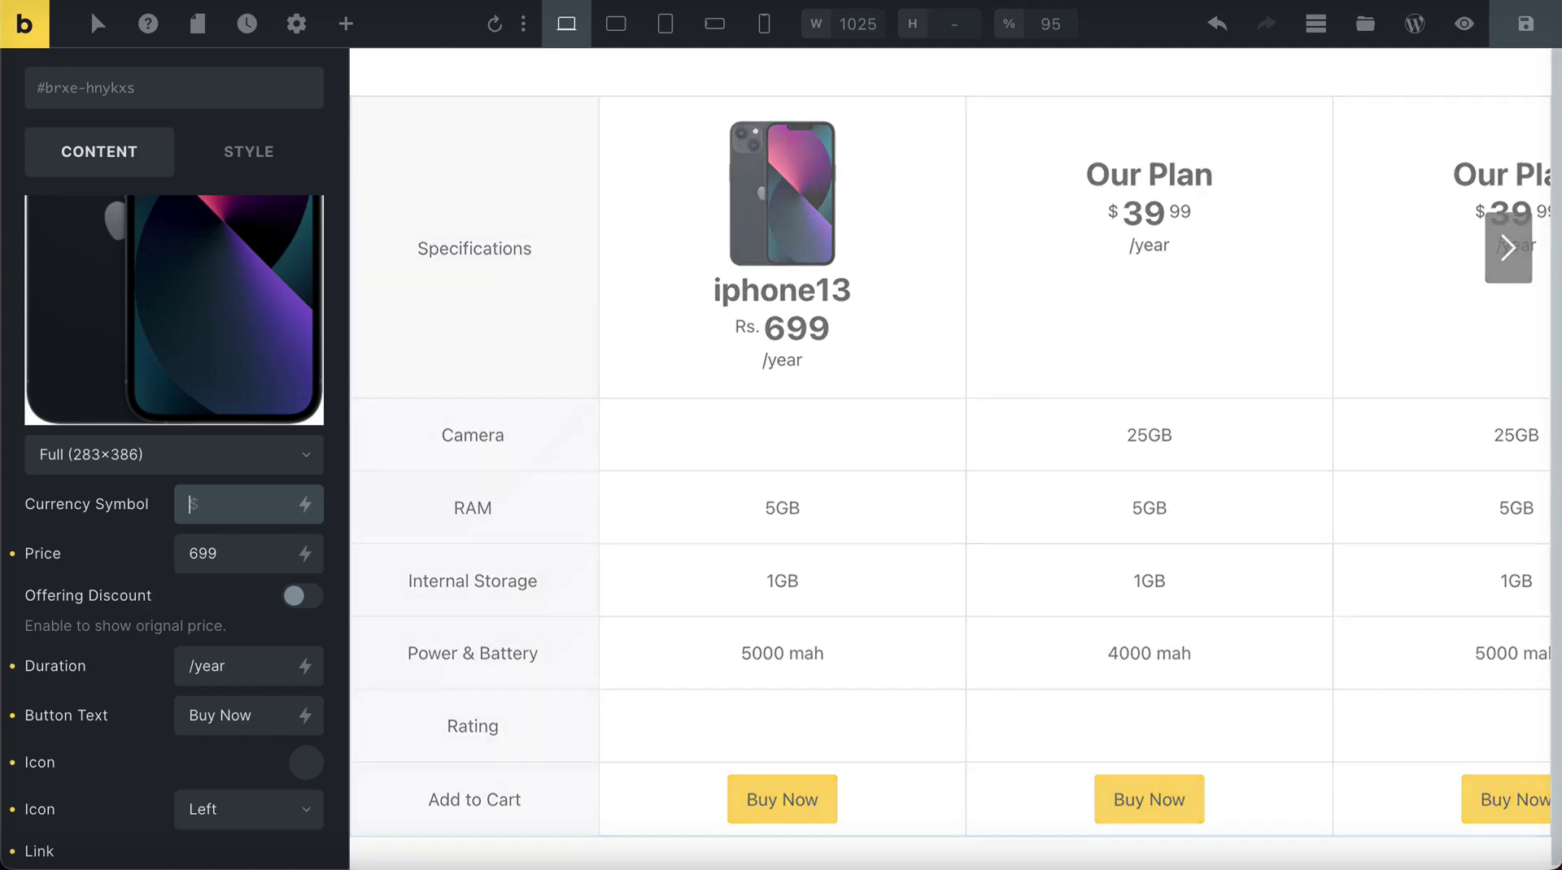
text($)
click(197, 558)
key(BackSpace)
text(7)
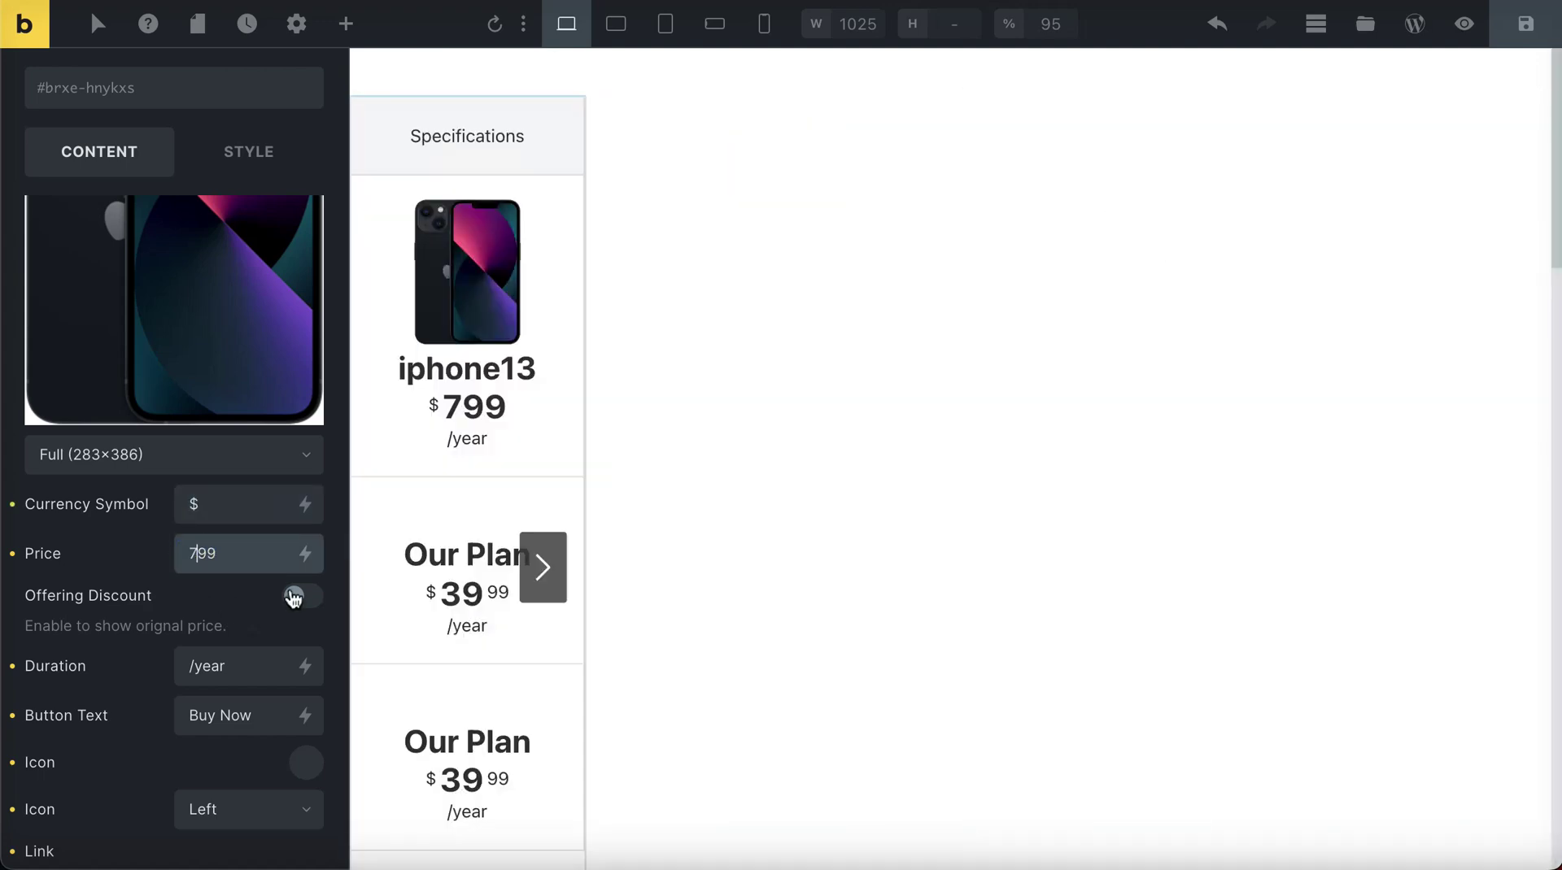
Step: Enable an offering discount of 599 and change the duration to /month
click(301, 596)
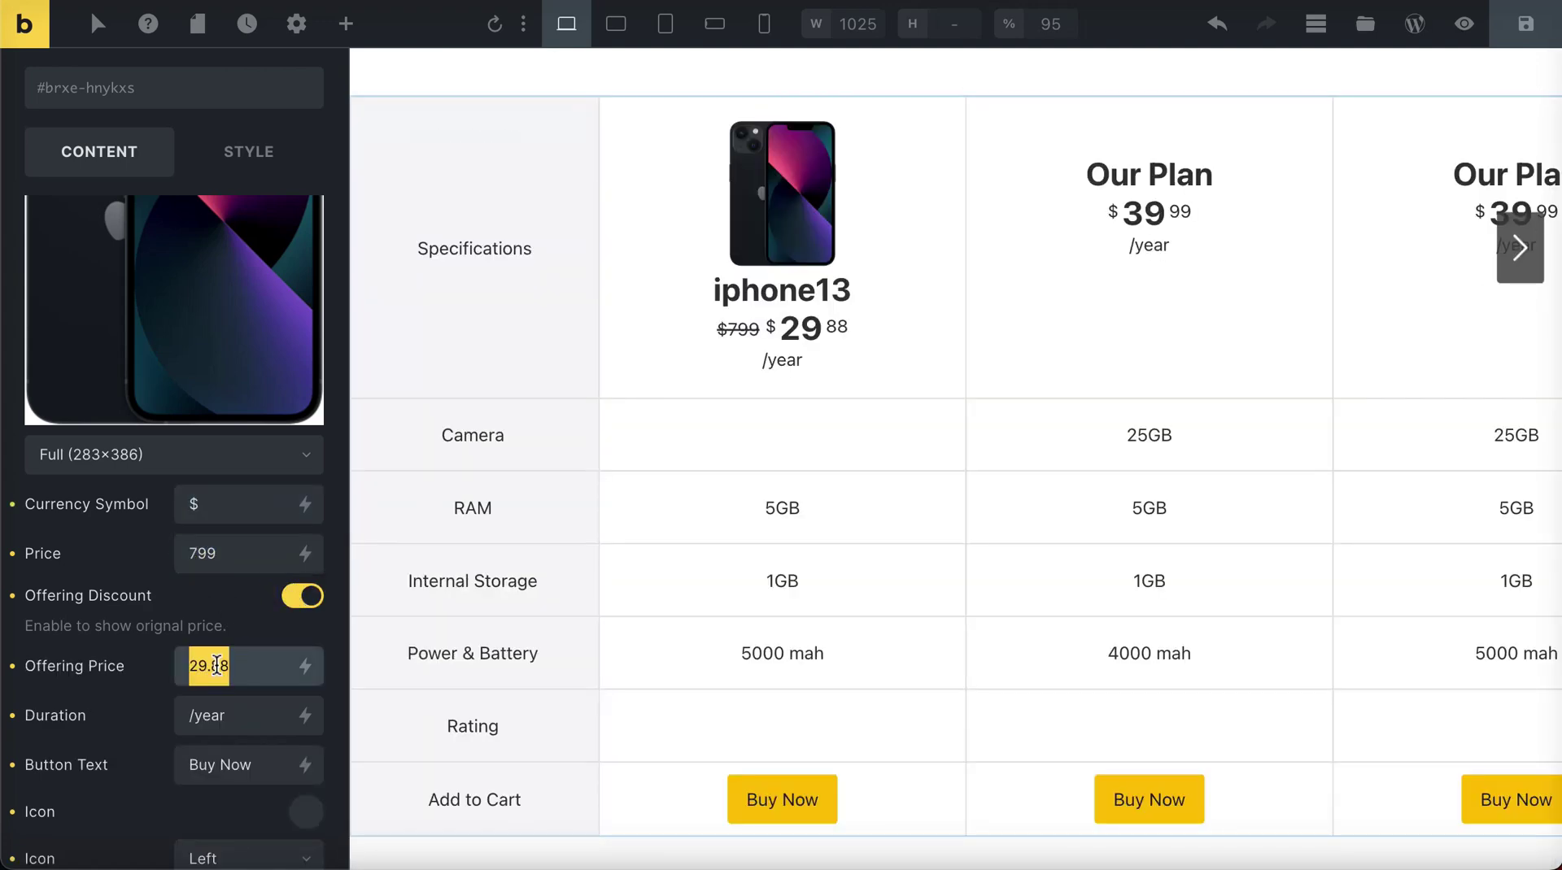
text(599)
scroll(218, 643, down, 3)
click(224, 595)
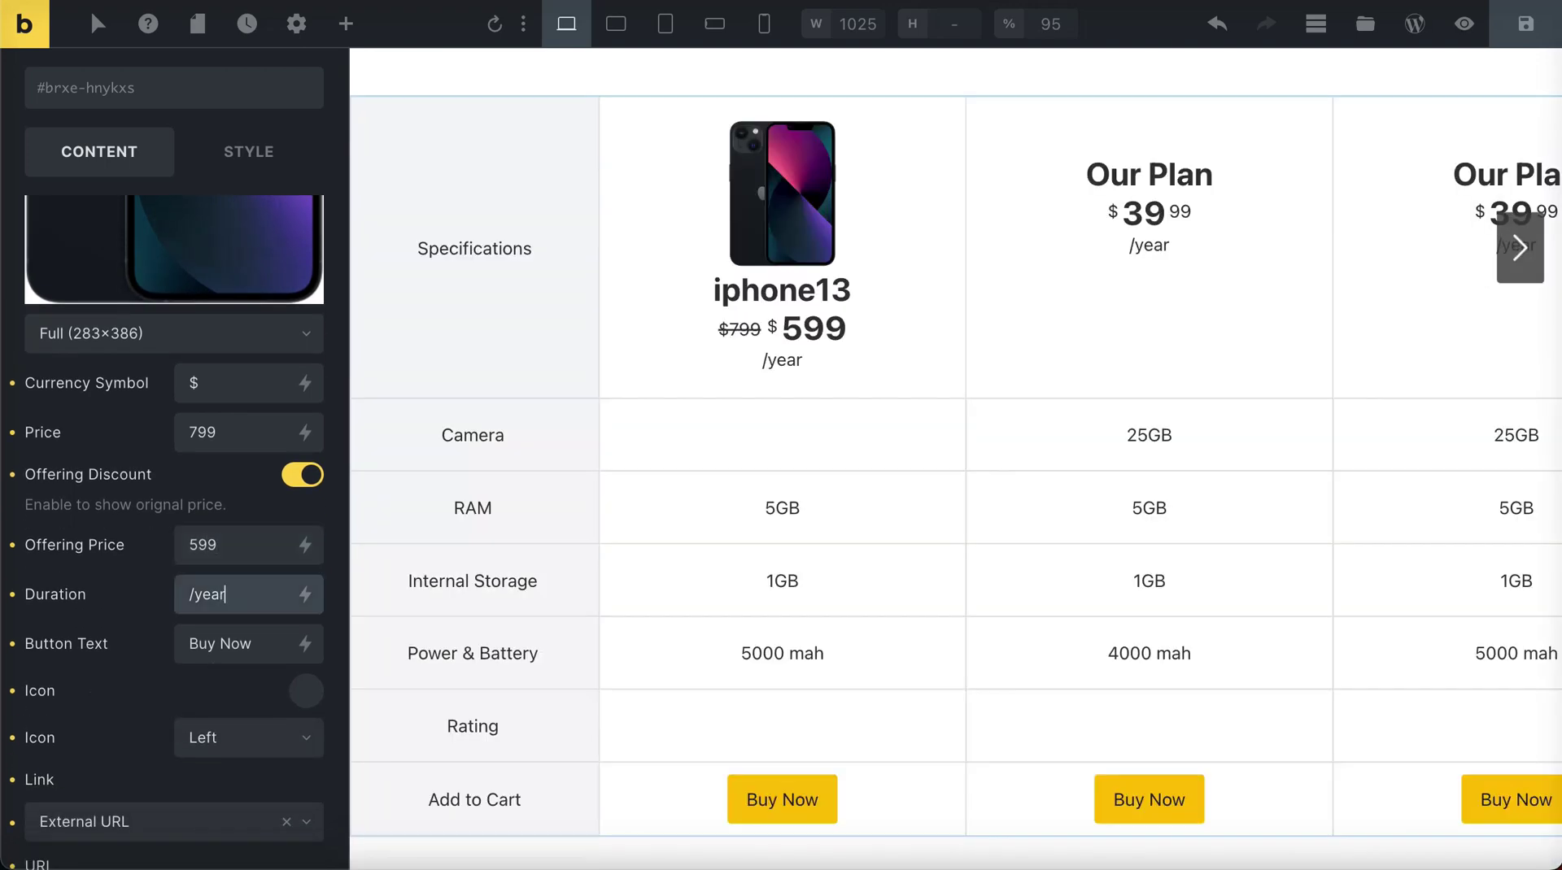
key(BackSpace)
key(BackSpace)
text(month)
Step: Add a Fontawesome Regular hand-pointing-right icon on the left of the Buy Now button
scroll(309, 533, down, 2)
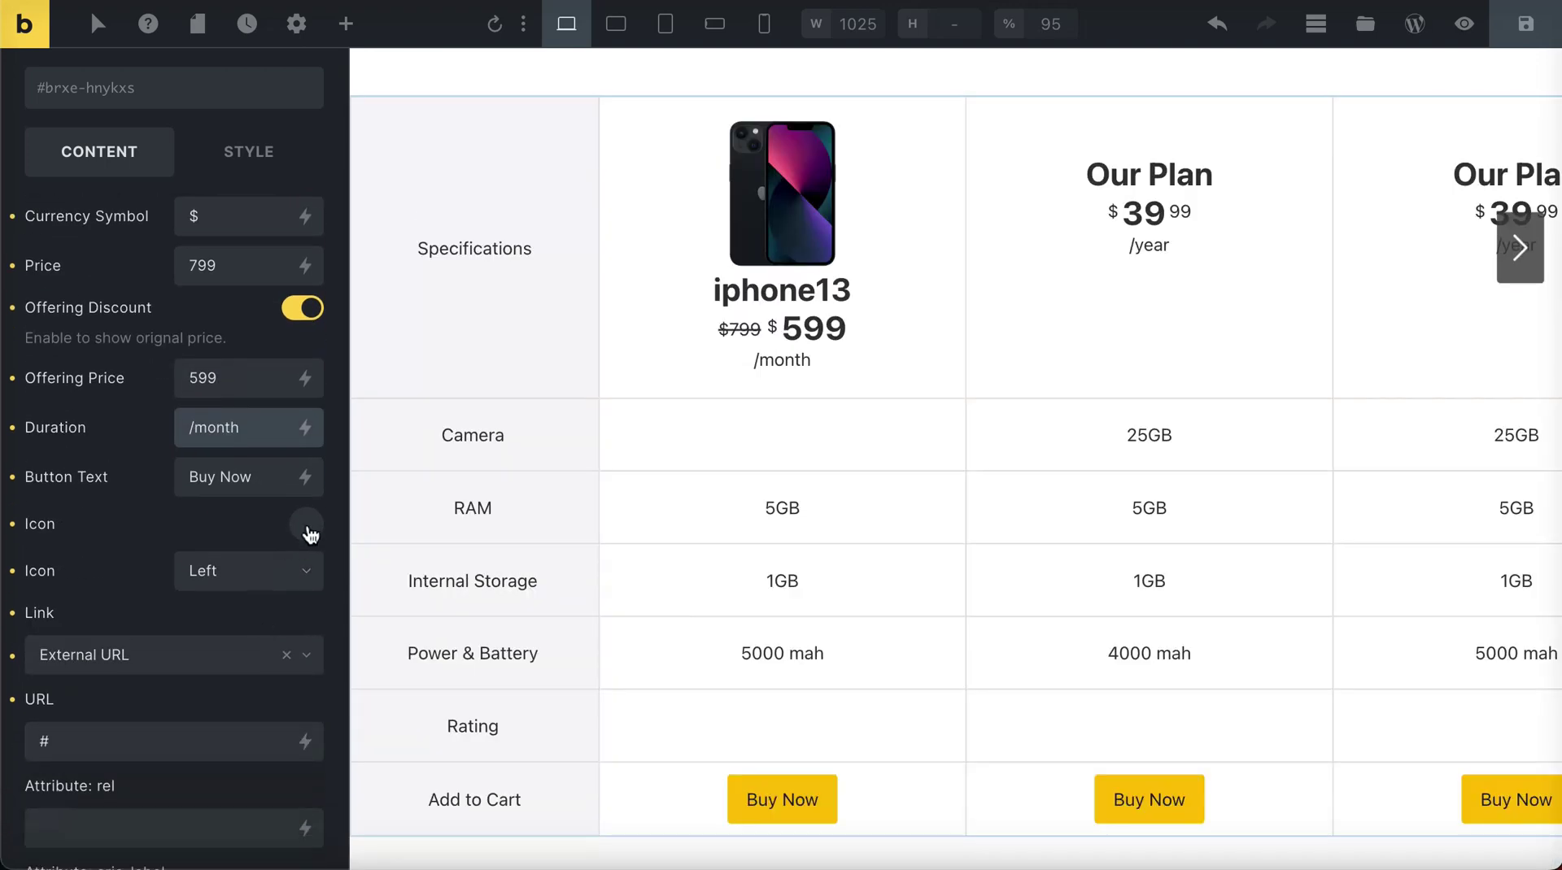
click(309, 533)
click(219, 599)
click(199, 680)
click(169, 659)
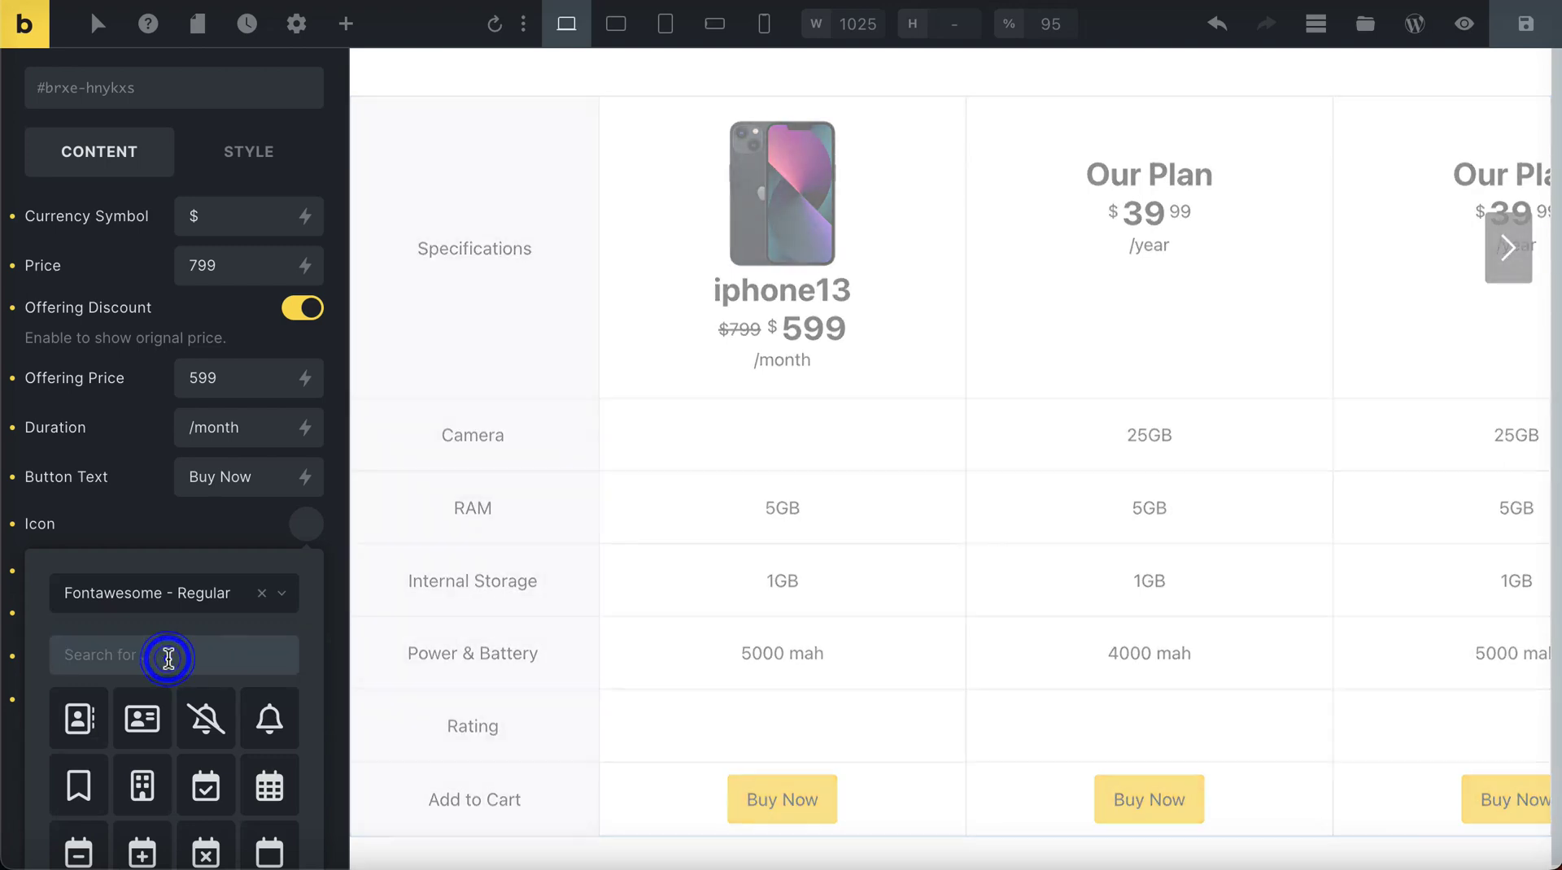
text(right)
click(206, 716)
click(216, 570)
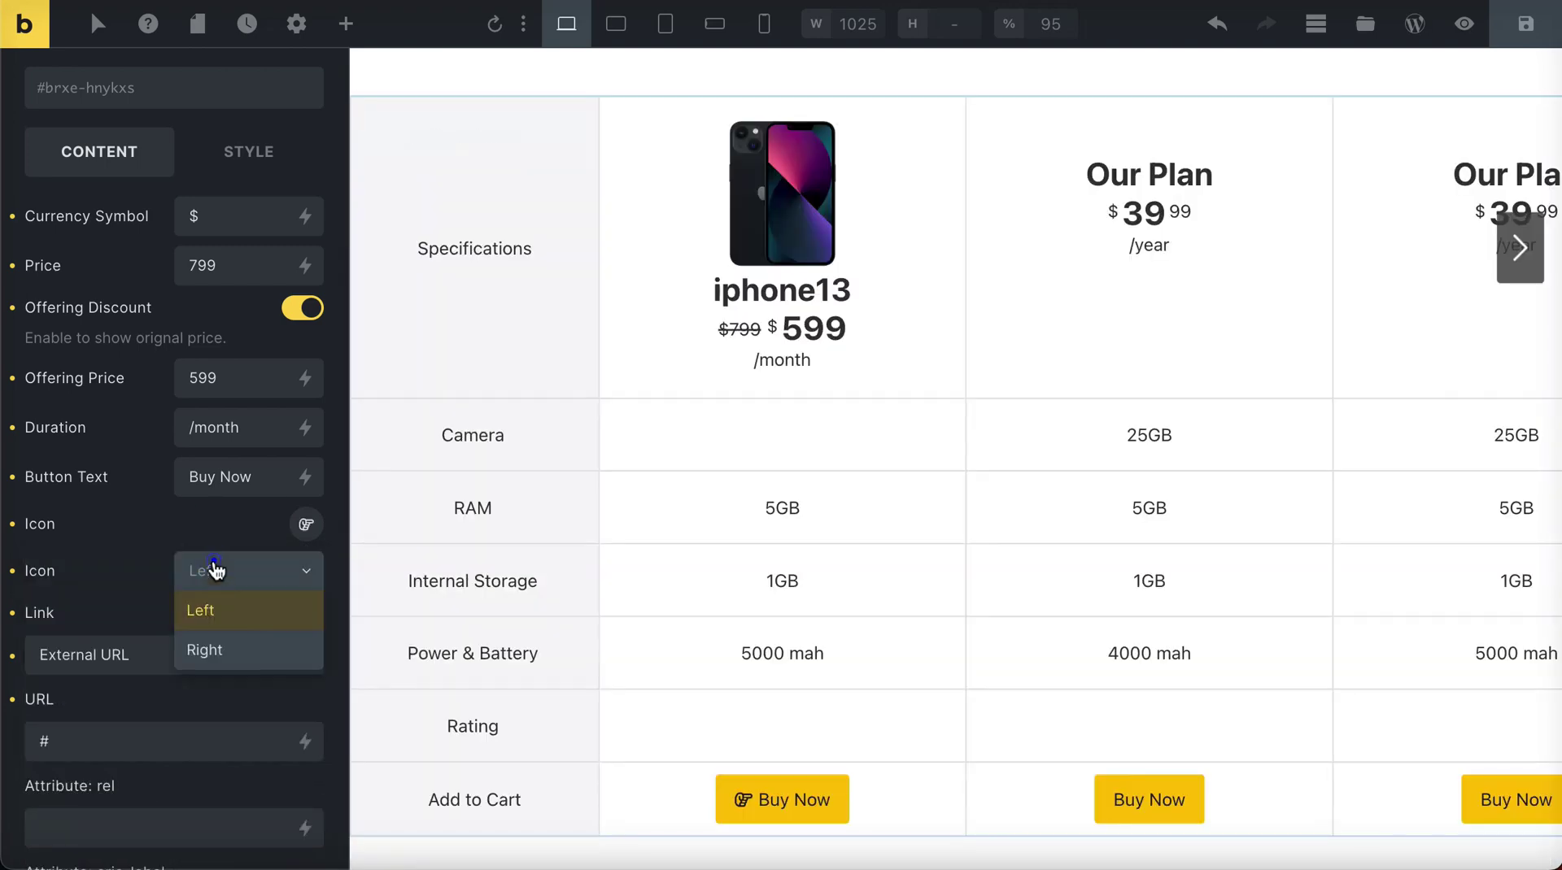
click(219, 652)
click(230, 572)
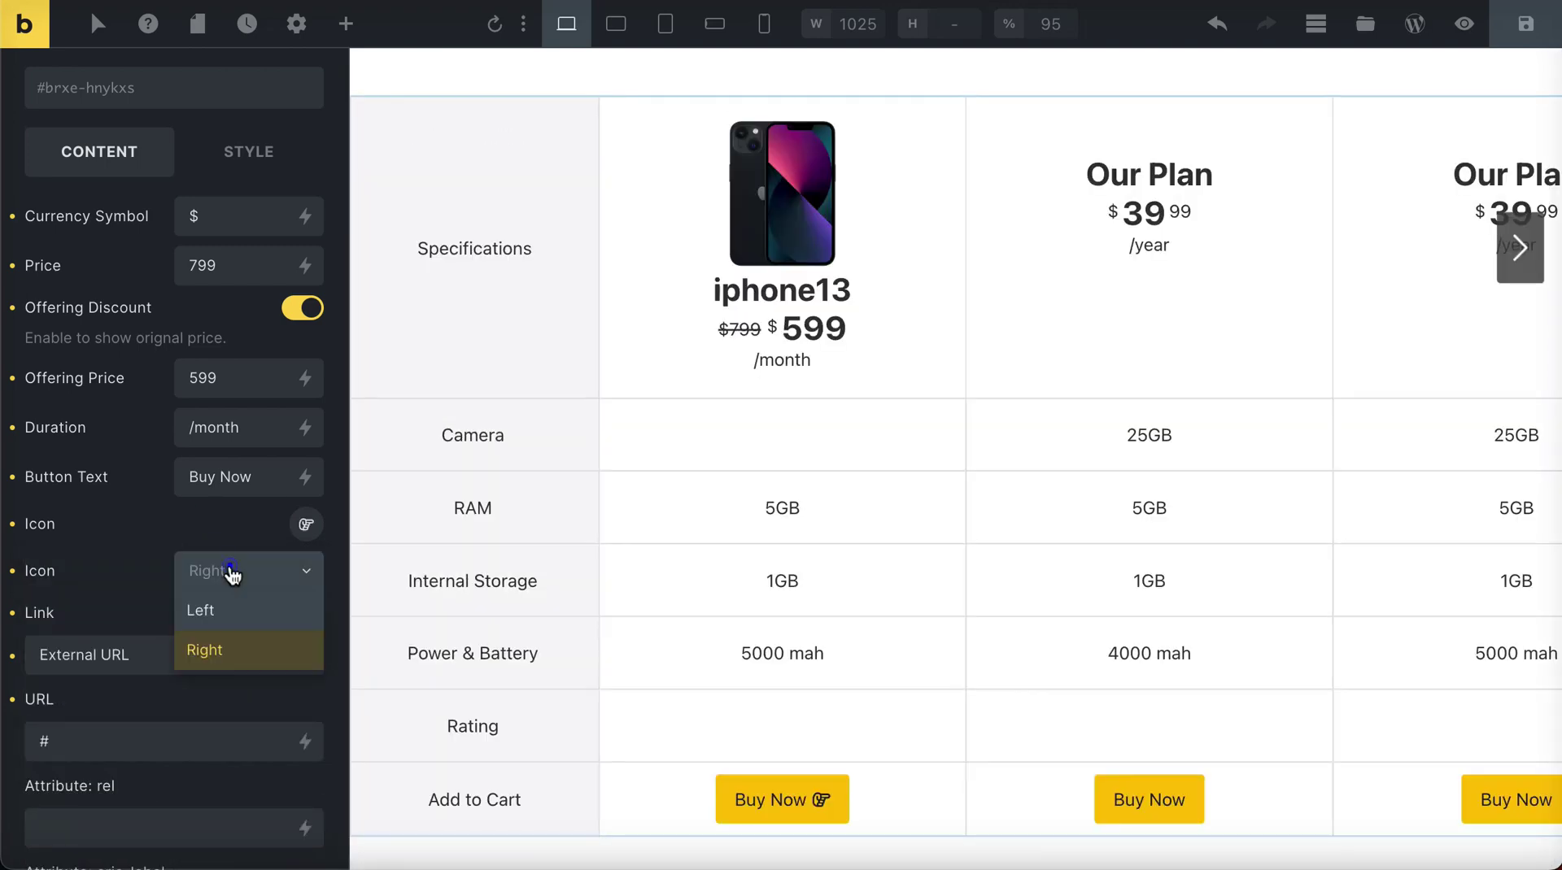
click(223, 608)
scroll(223, 606, down, 9)
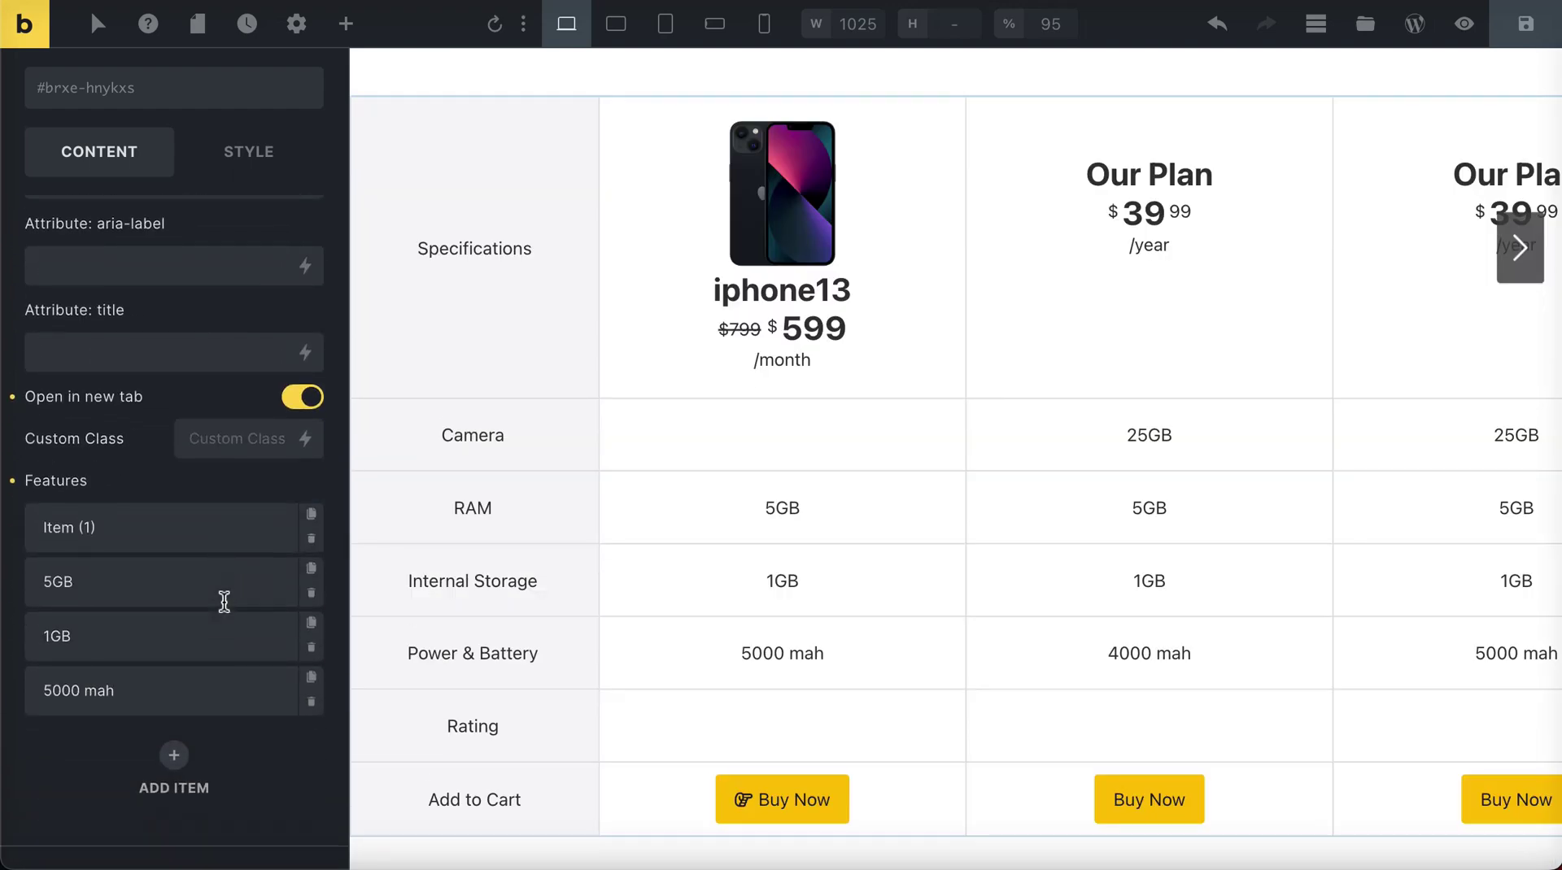
Step: Enter '12 mp, 24mm wide' as the first plan's Camera feature text
click(161, 457)
text(12 m)
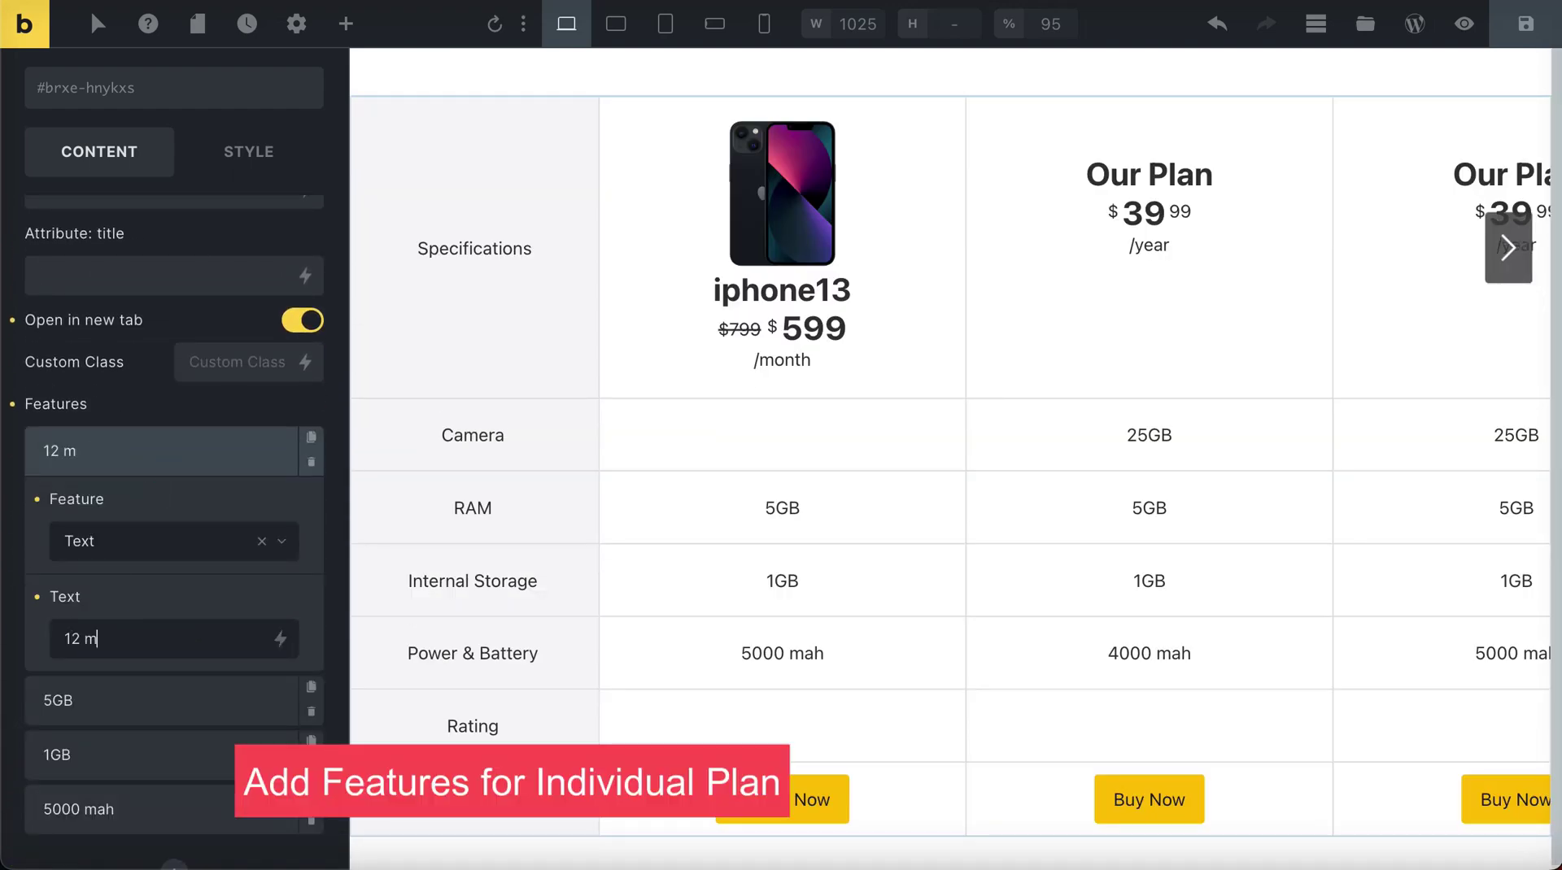
text(p, 24mm wide)
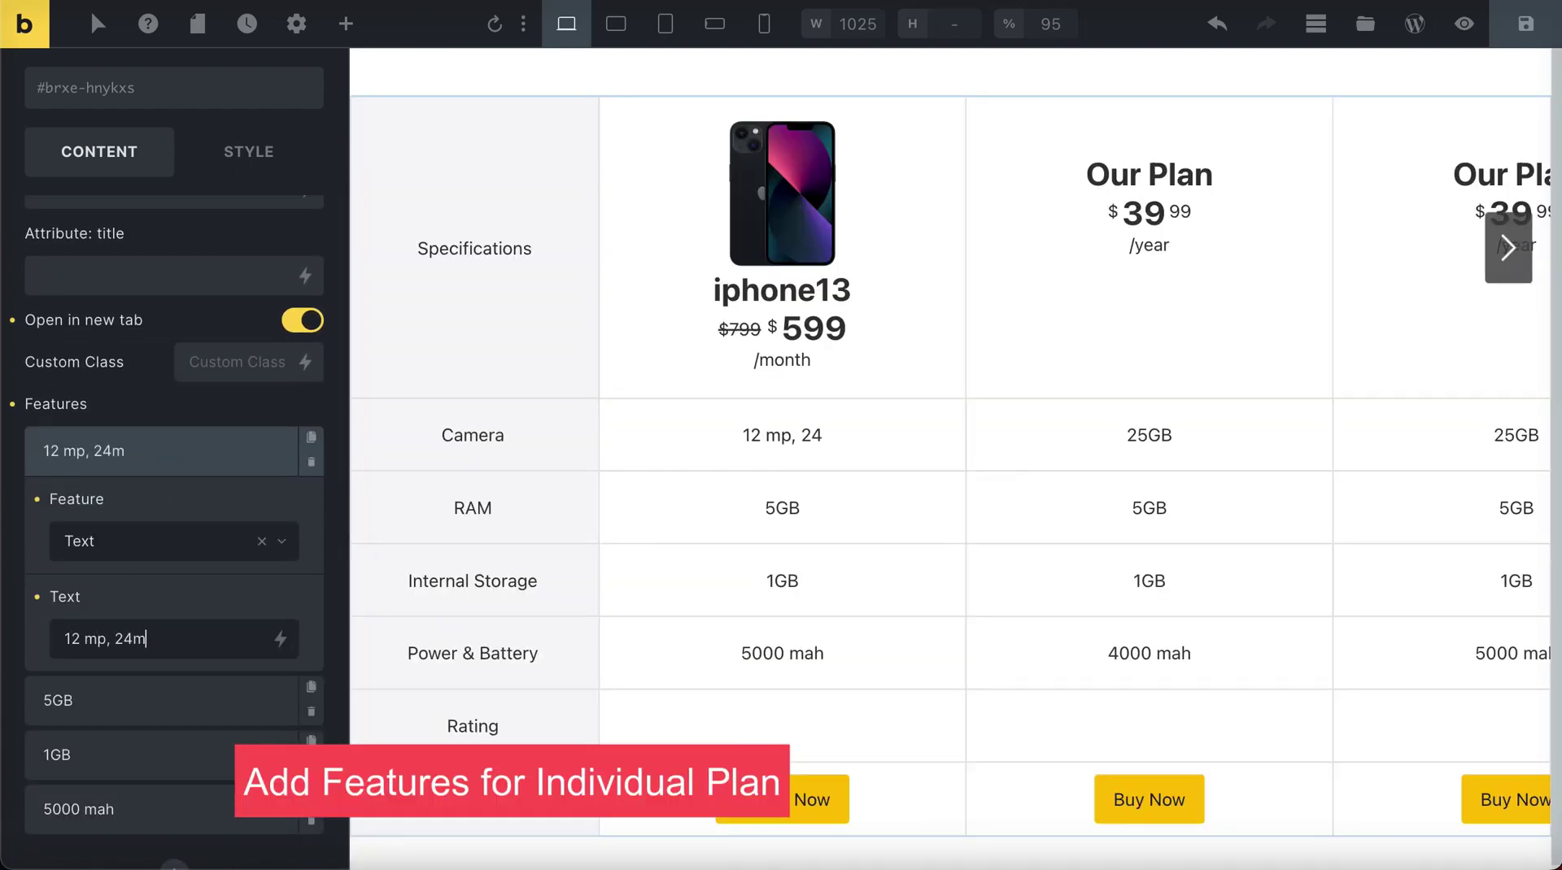
click(130, 449)
Step: Add a new feature item, make it a Rating, and set its value to 4
click(173, 679)
scroll(176, 620, down, 1)
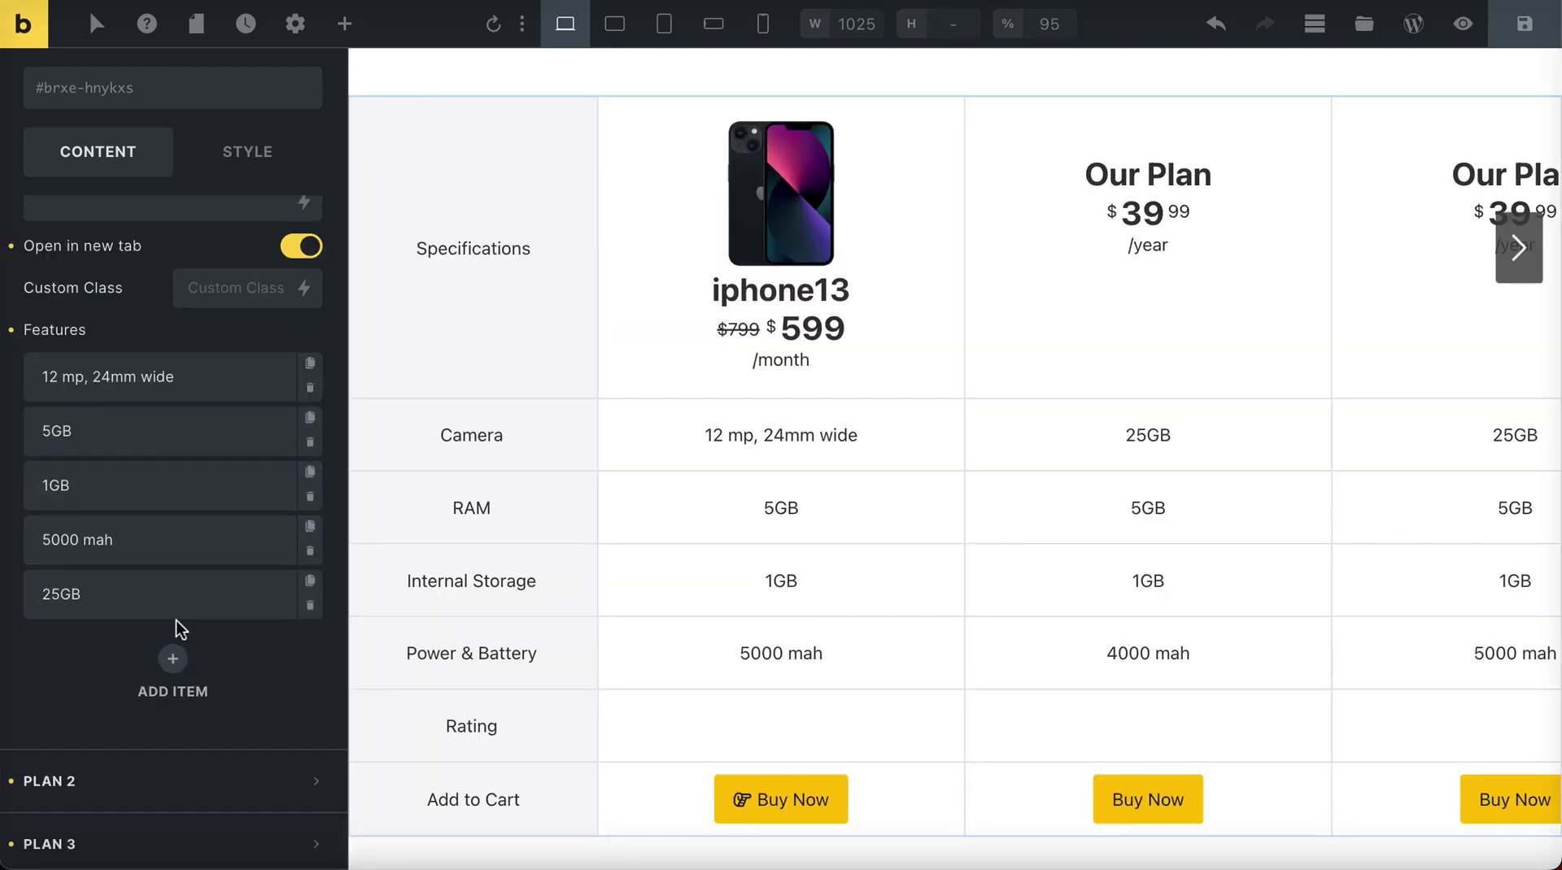
click(146, 594)
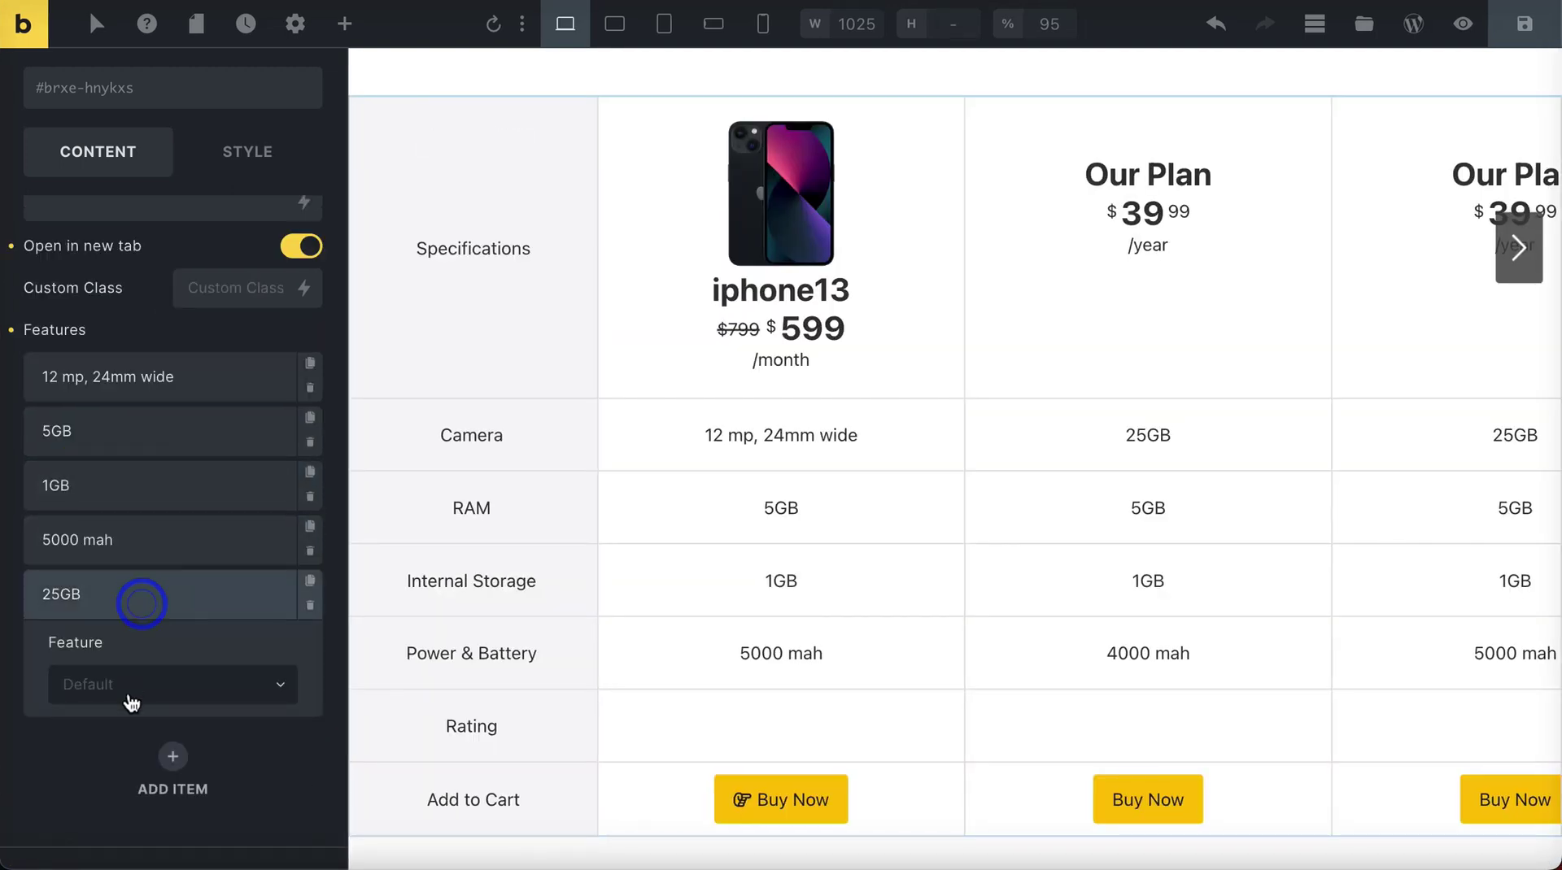
click(130, 701)
scroll(99, 671, down, 1)
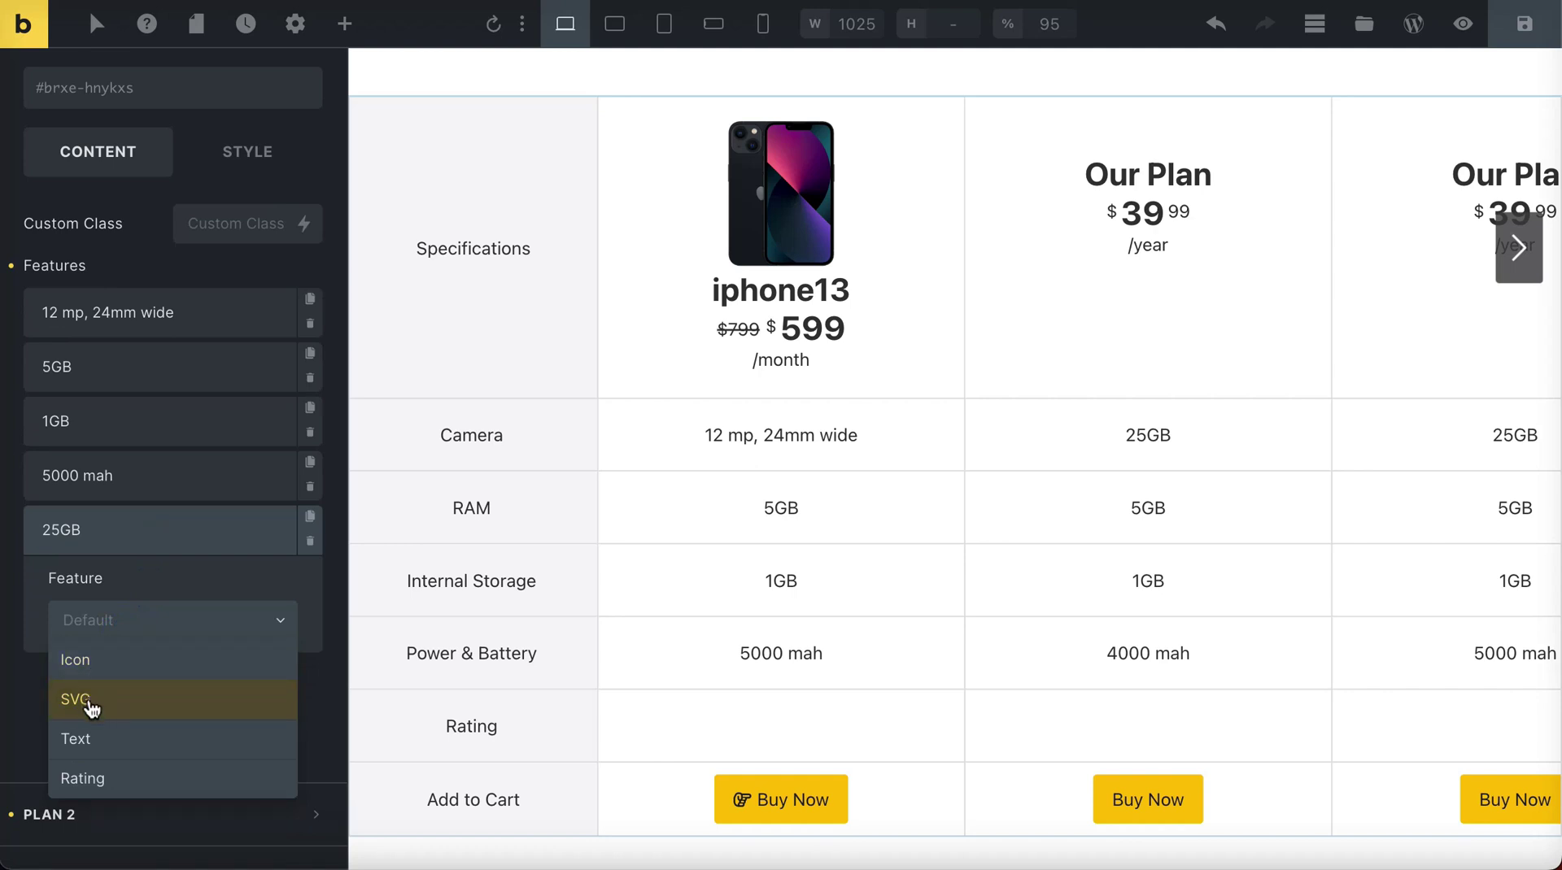
click(95, 779)
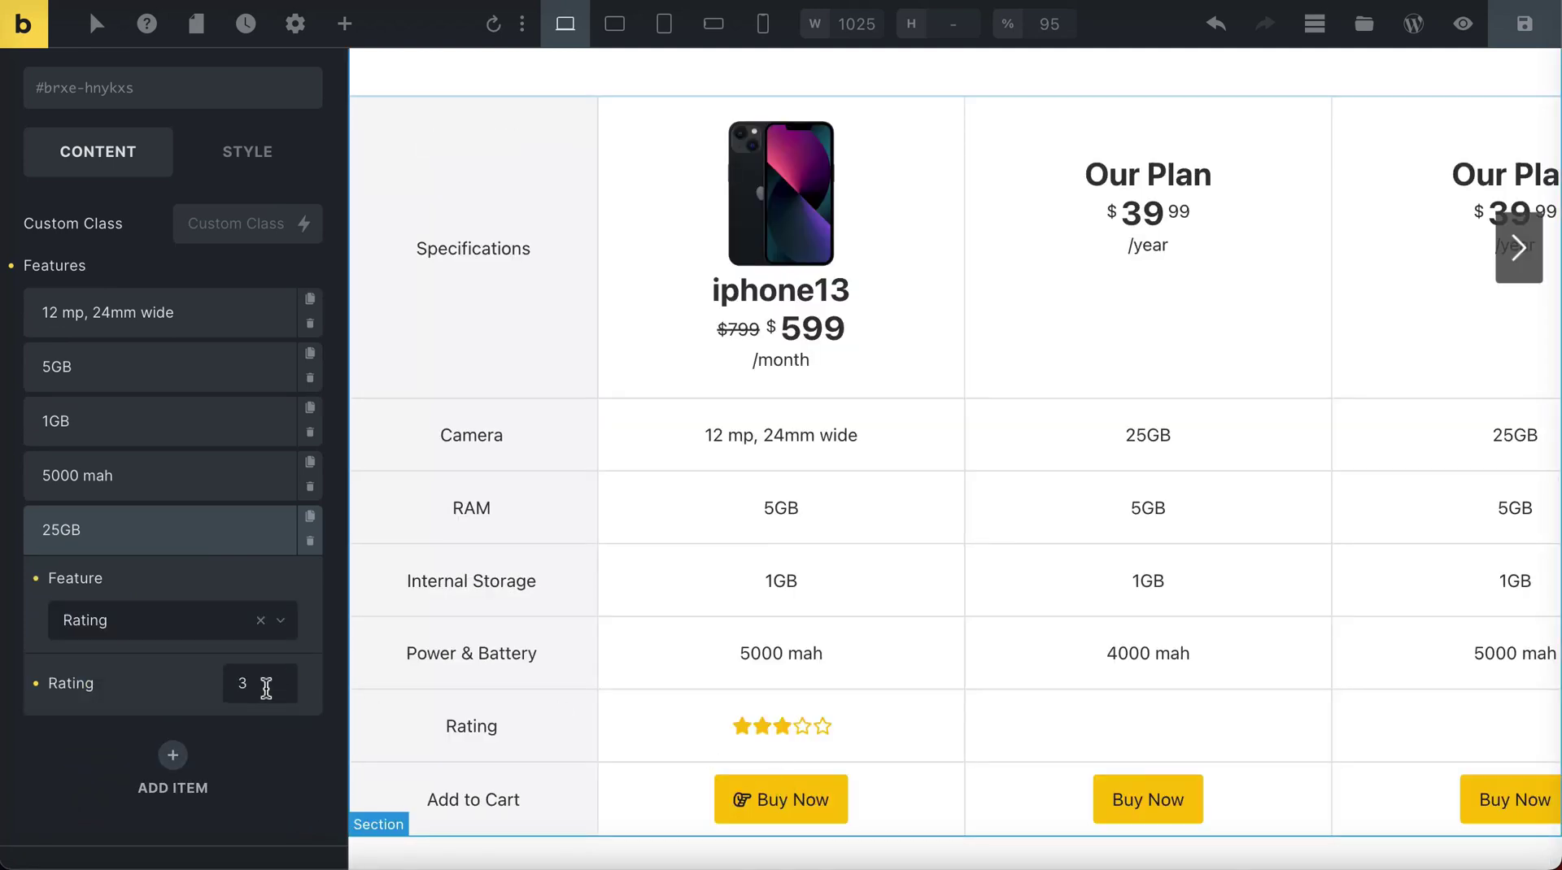
click(244, 686)
key(BackSpace)
text(4)
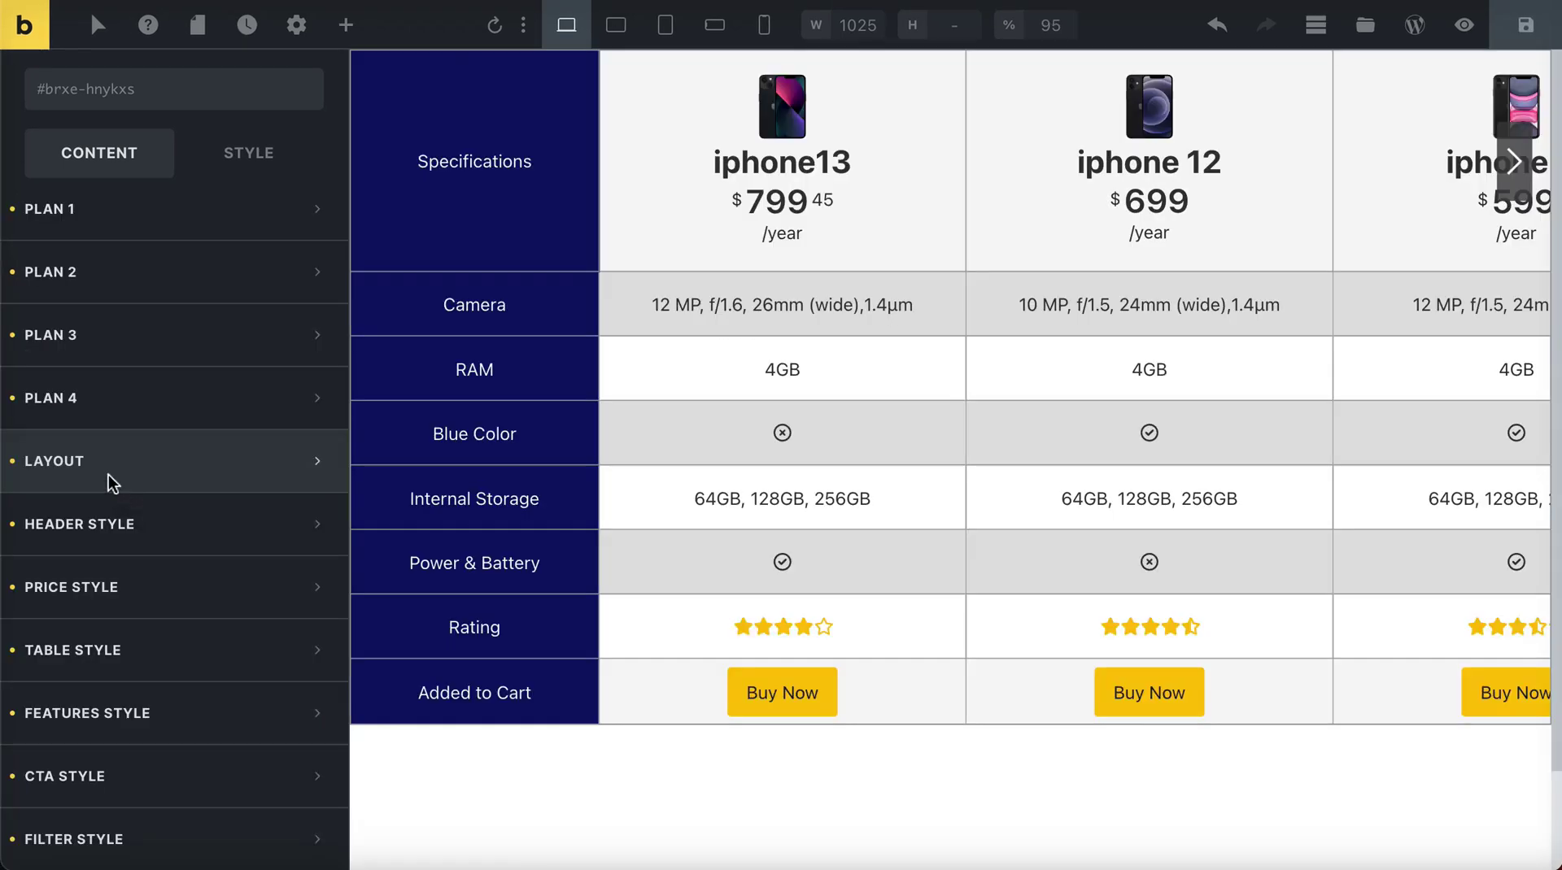
Step: In Layout, toggle Enable CTA off and on, then set CTA Position to Header, then Both
click(108, 467)
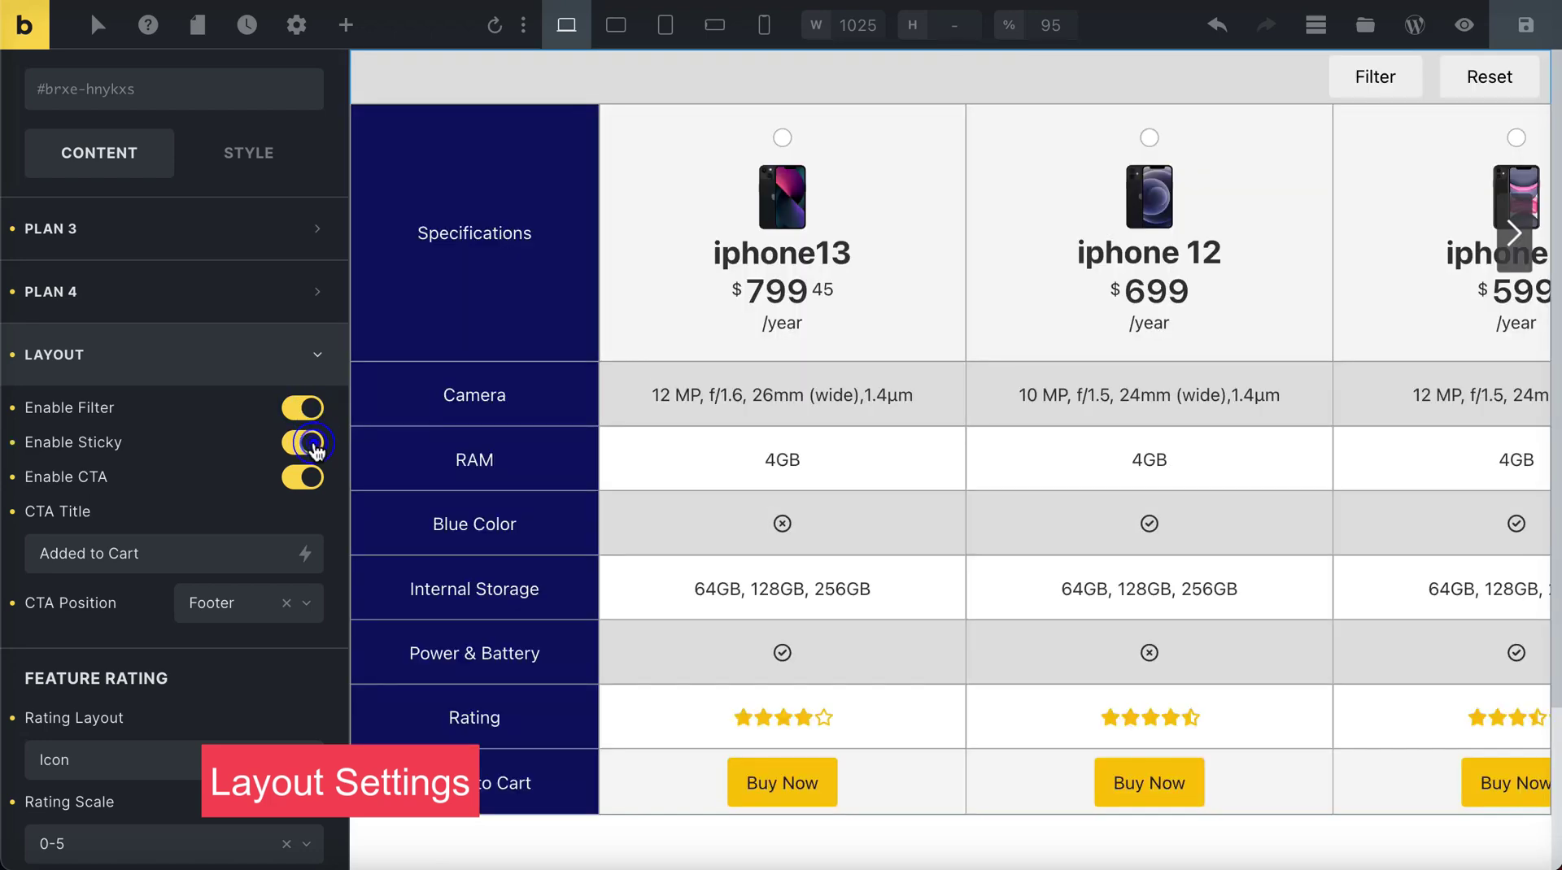
scroll(827, 533, down, 3)
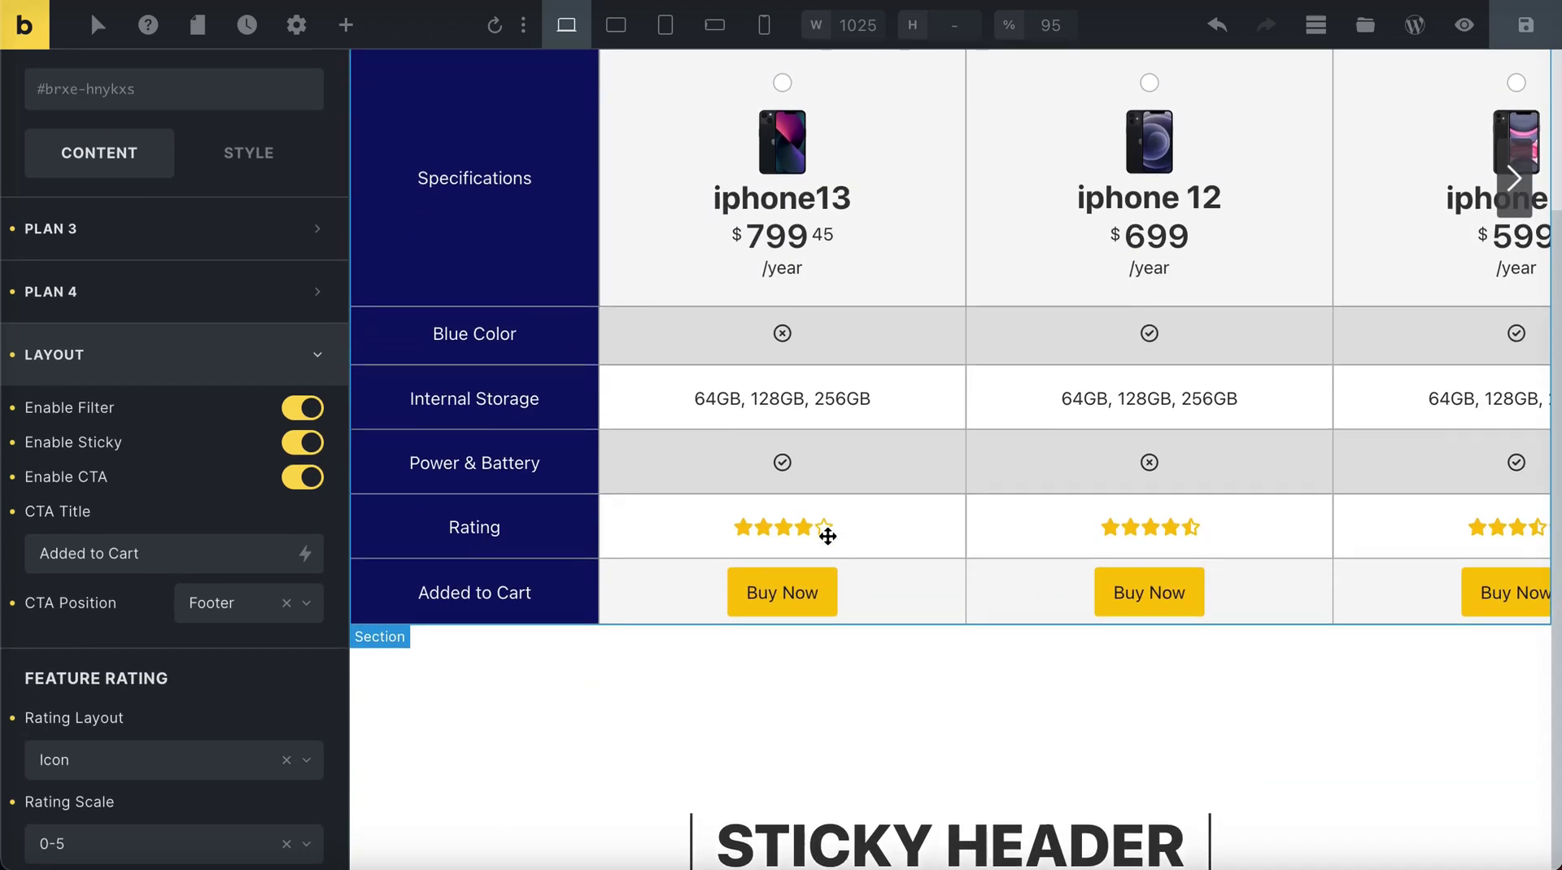
scroll(827, 536, up, 3)
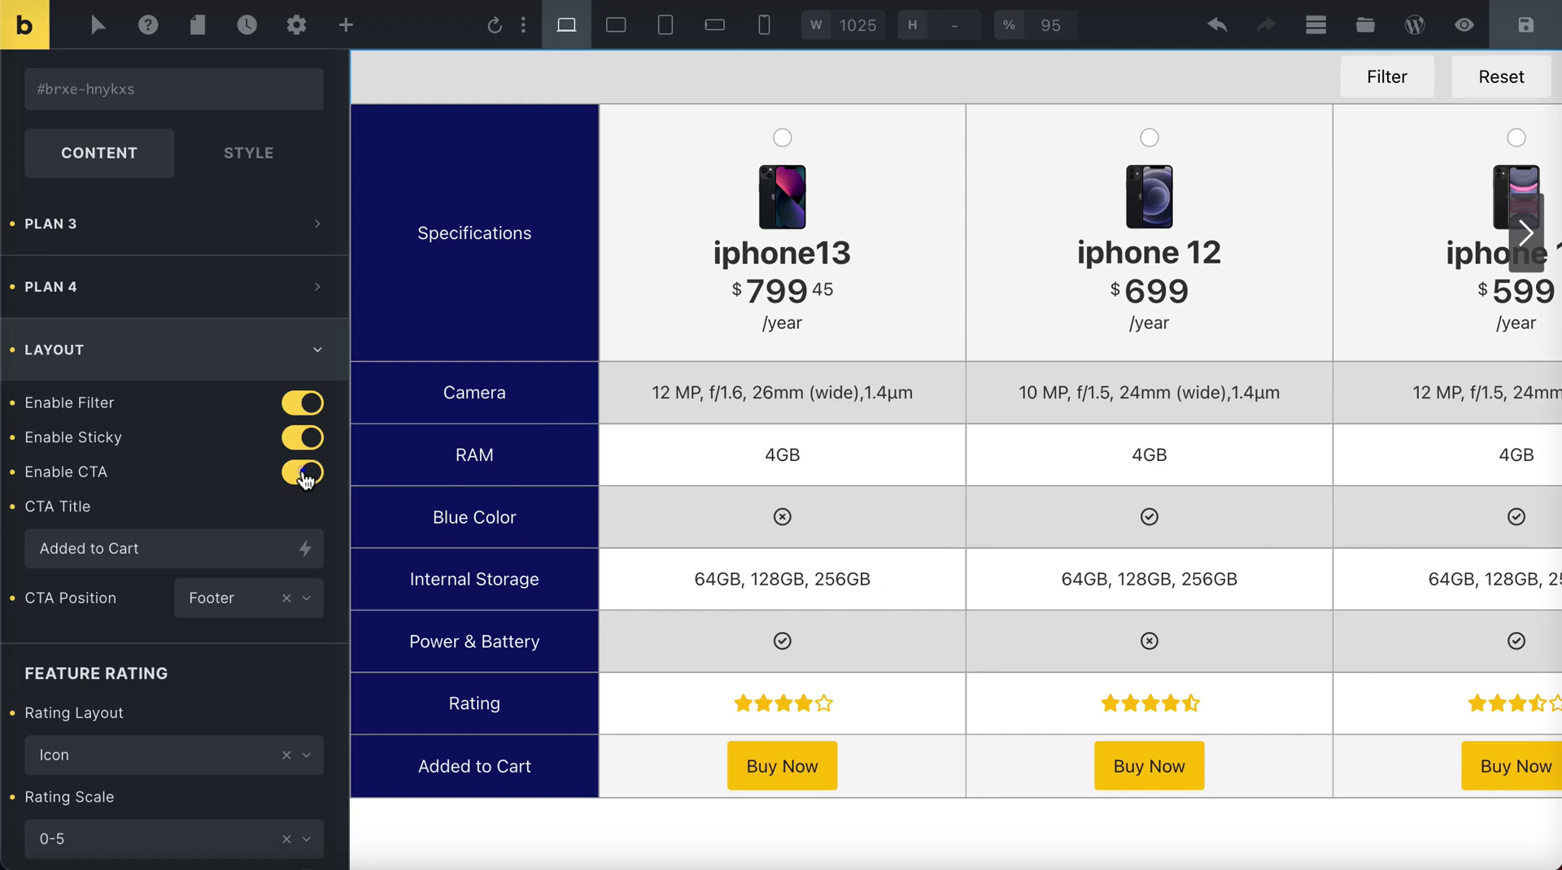
click(304, 476)
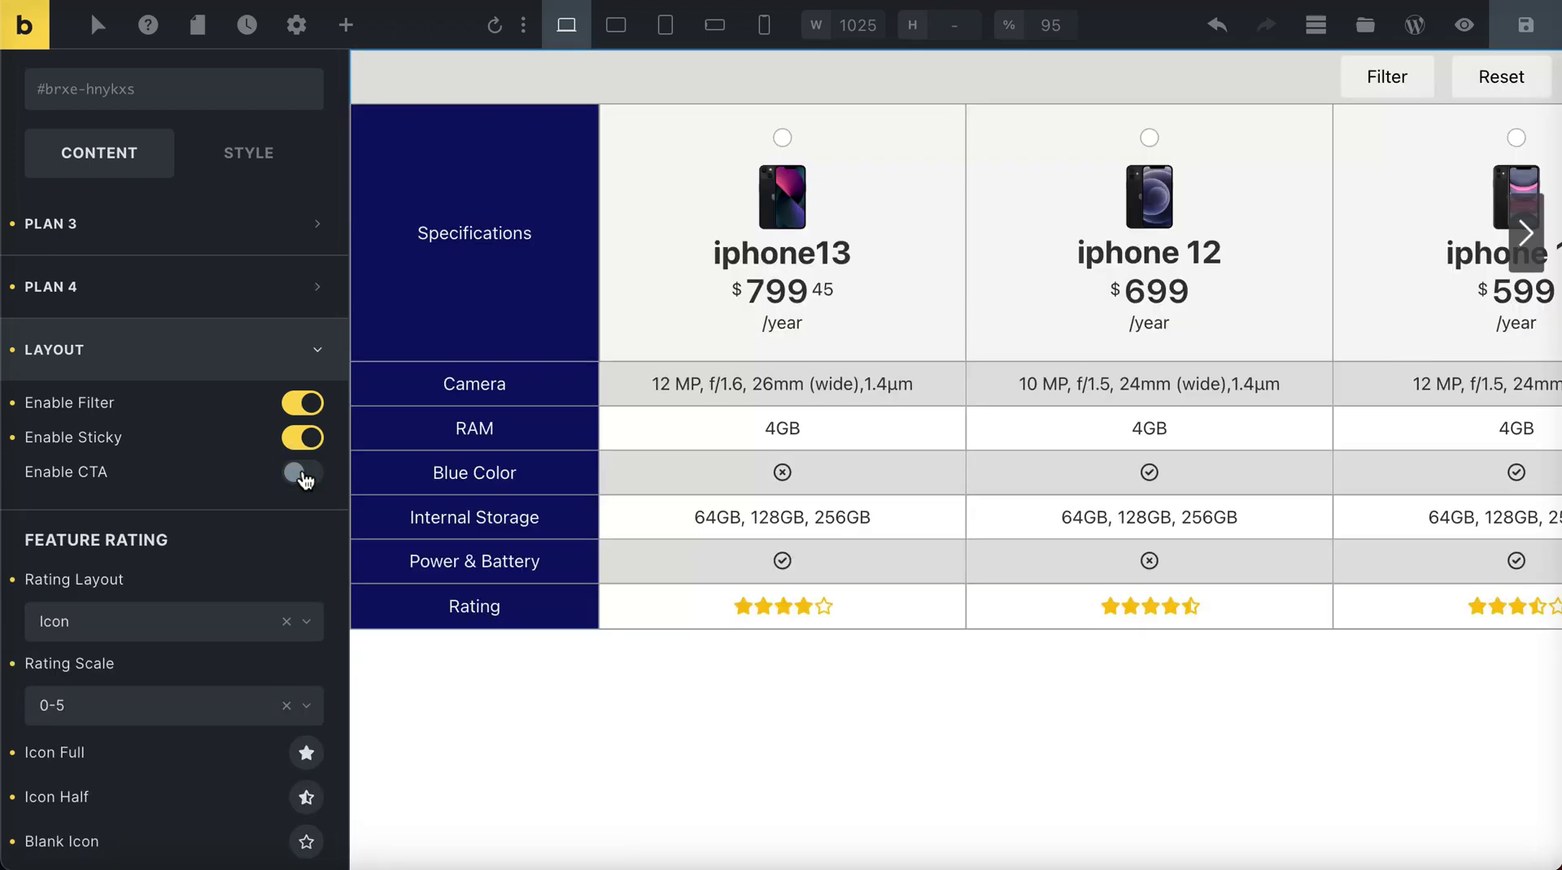
click(304, 476)
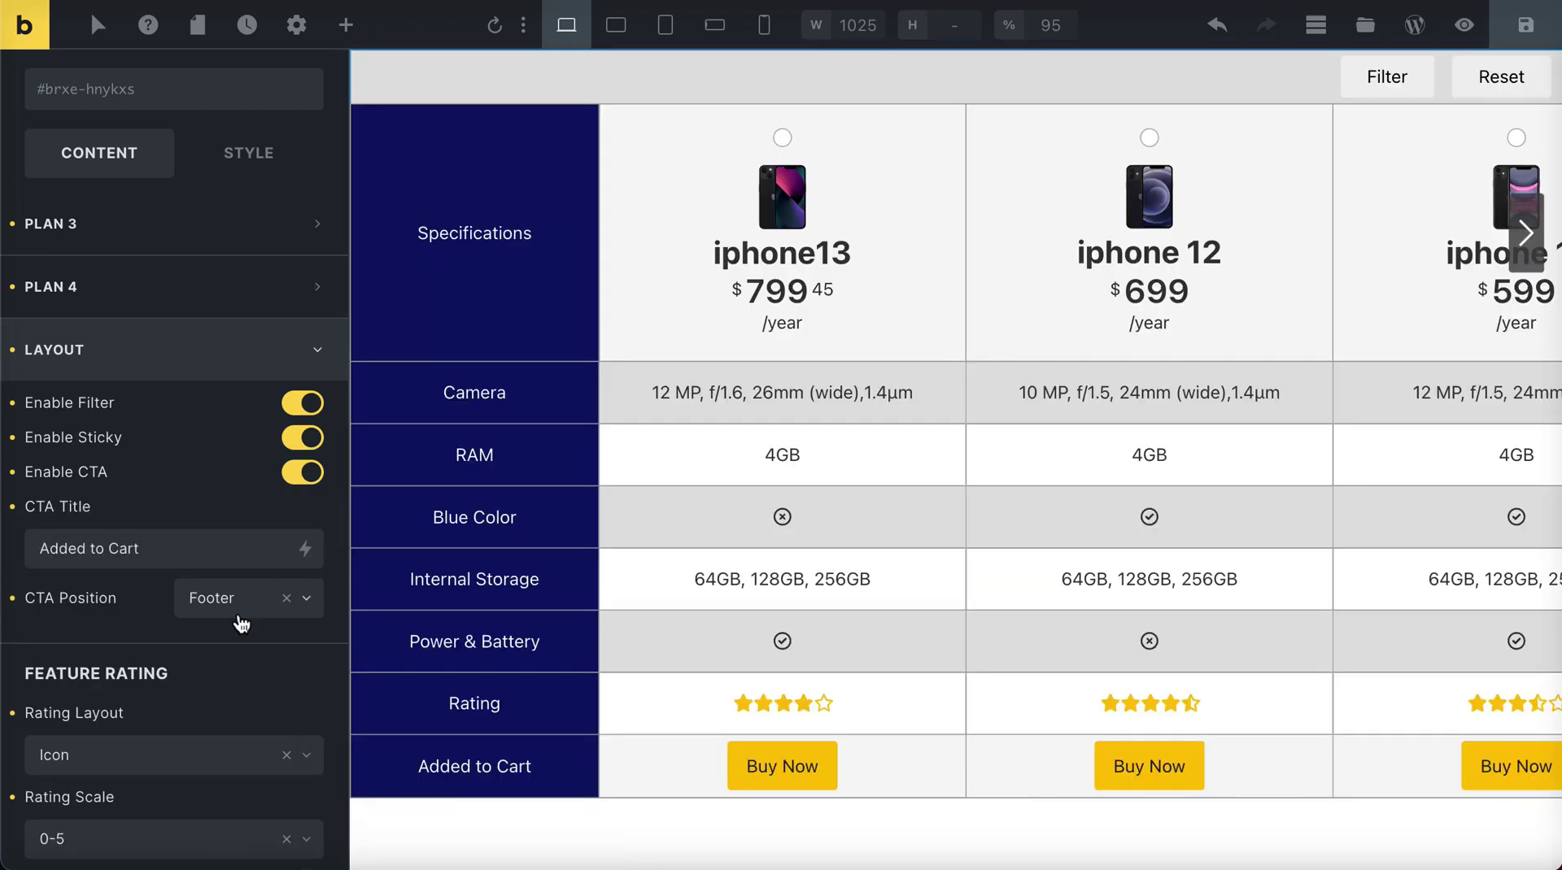
click(241, 623)
click(229, 643)
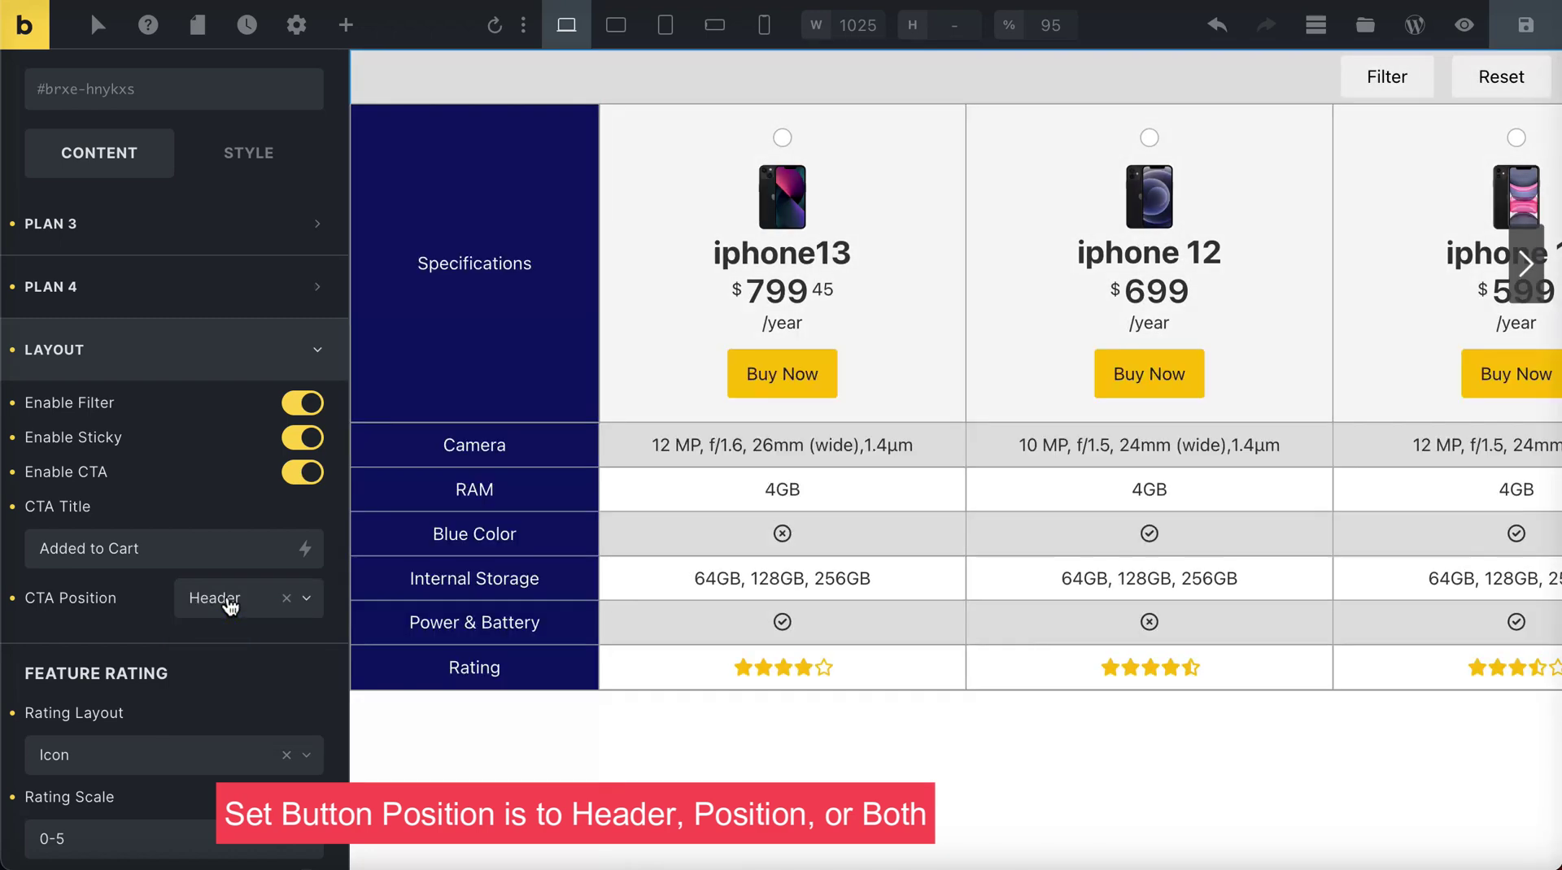
click(228, 600)
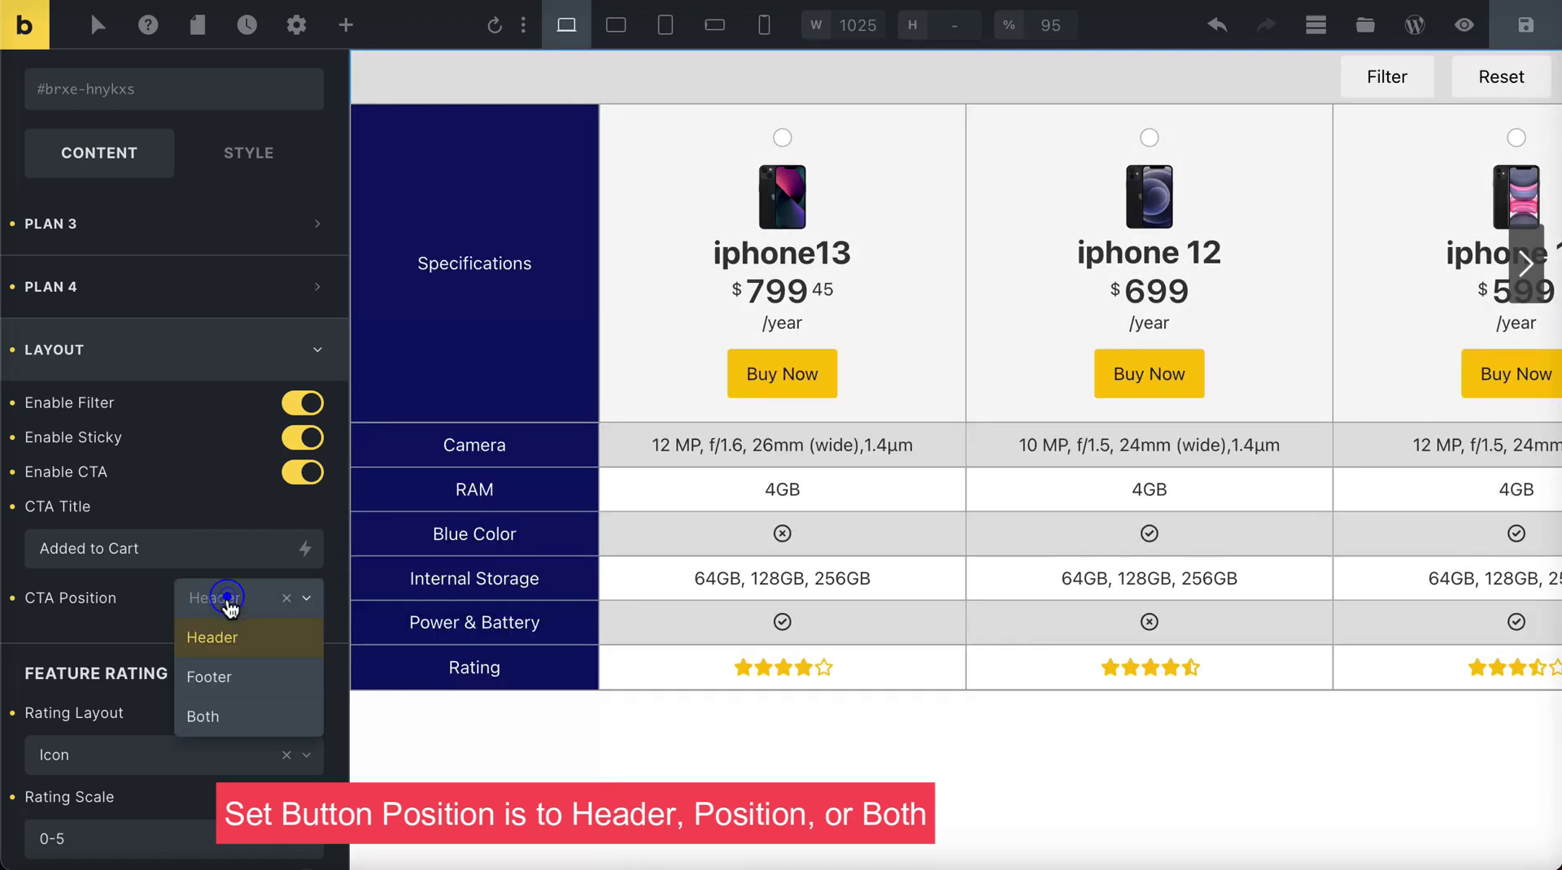
click(210, 716)
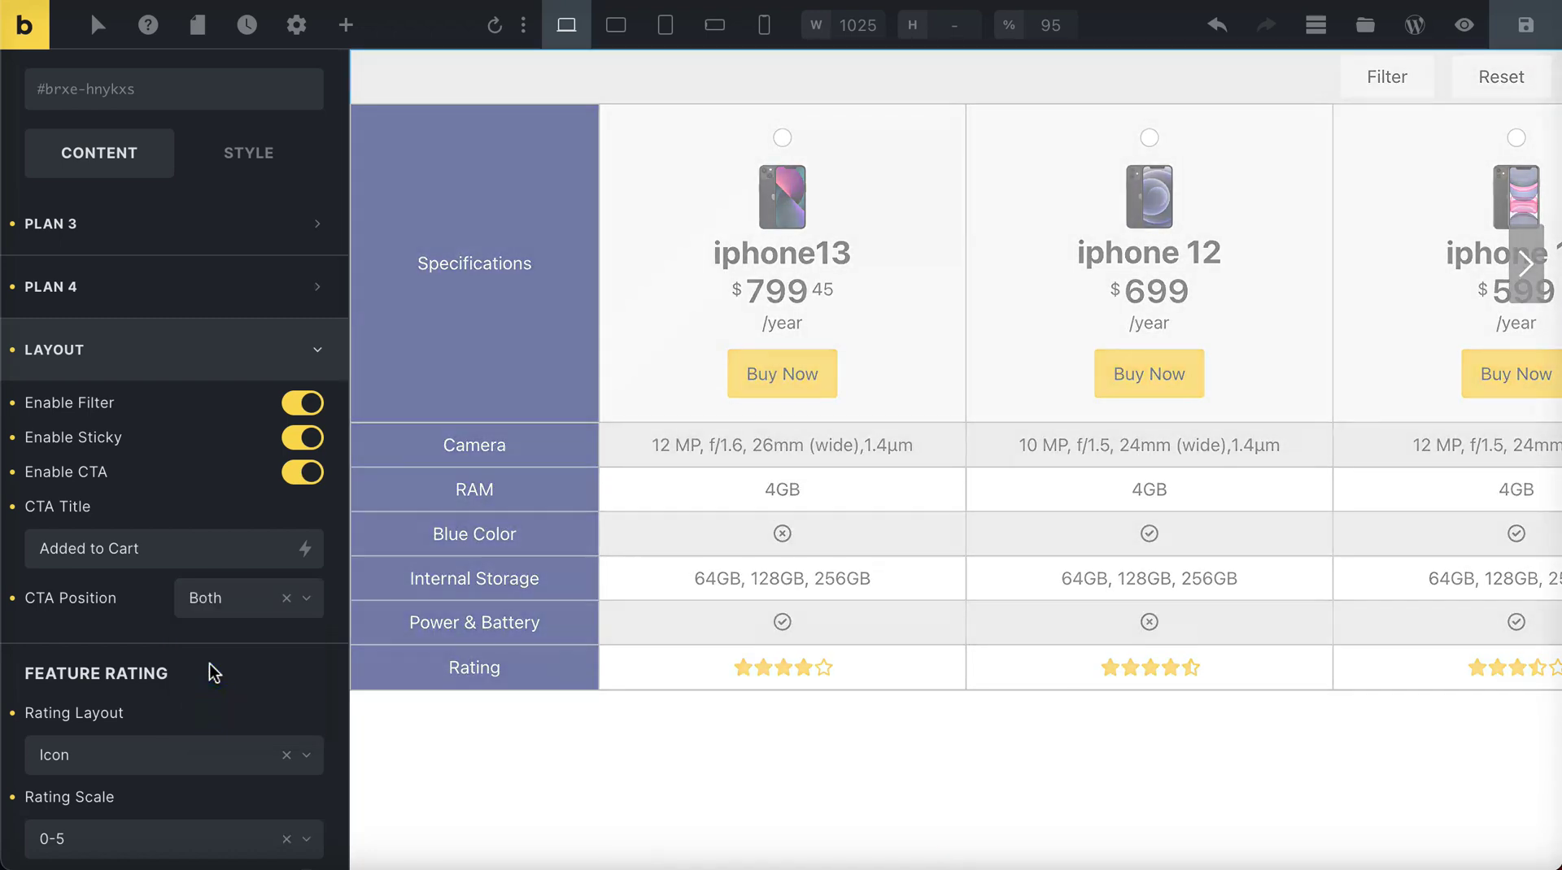
scroll(210, 663, down, 3)
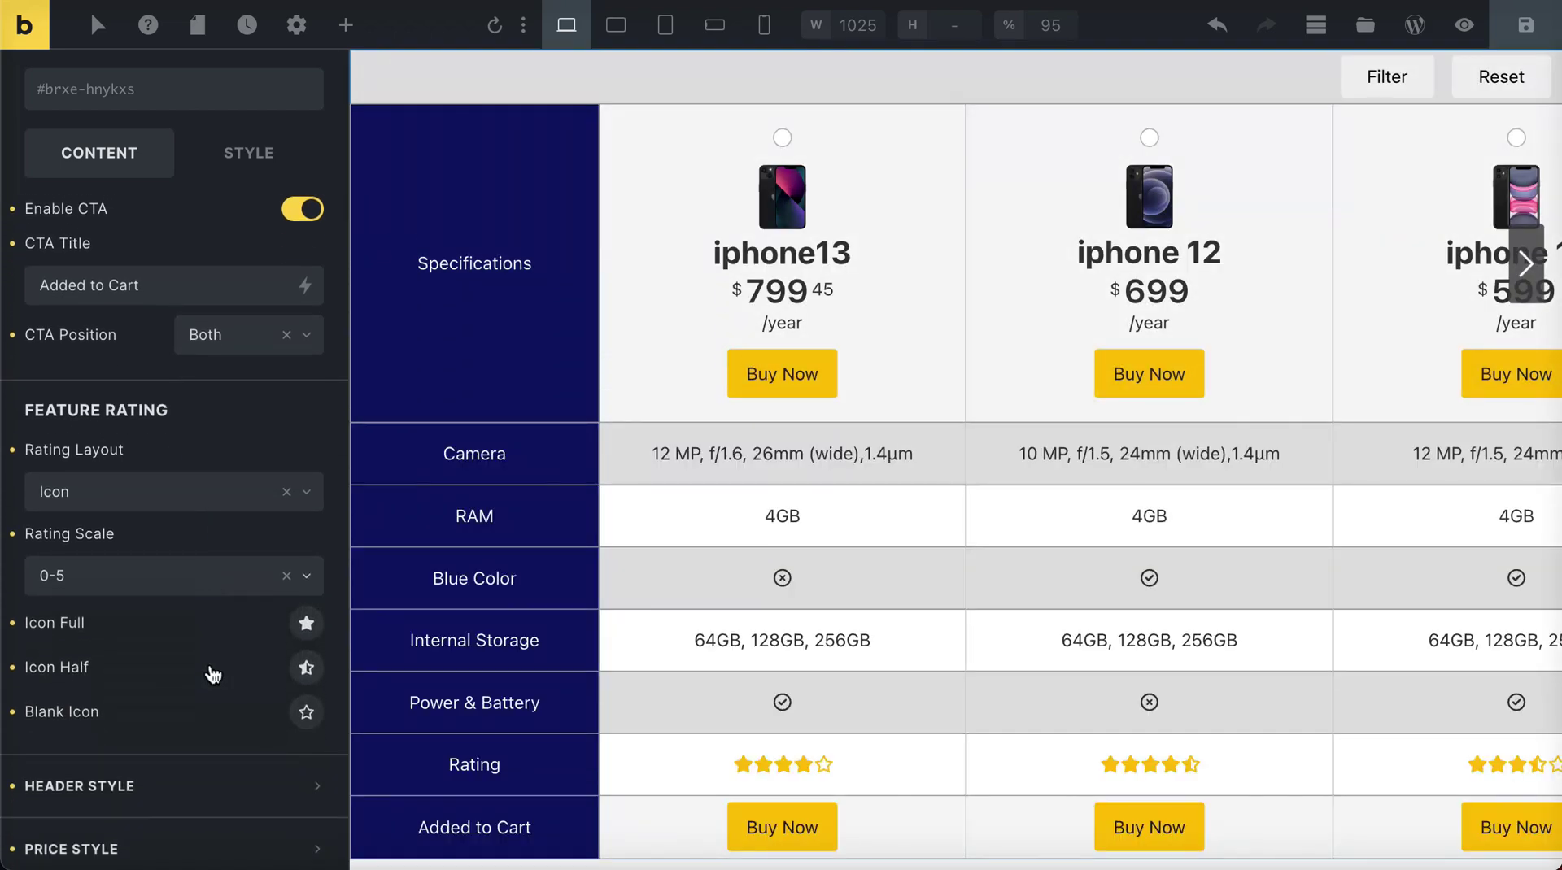
click(206, 486)
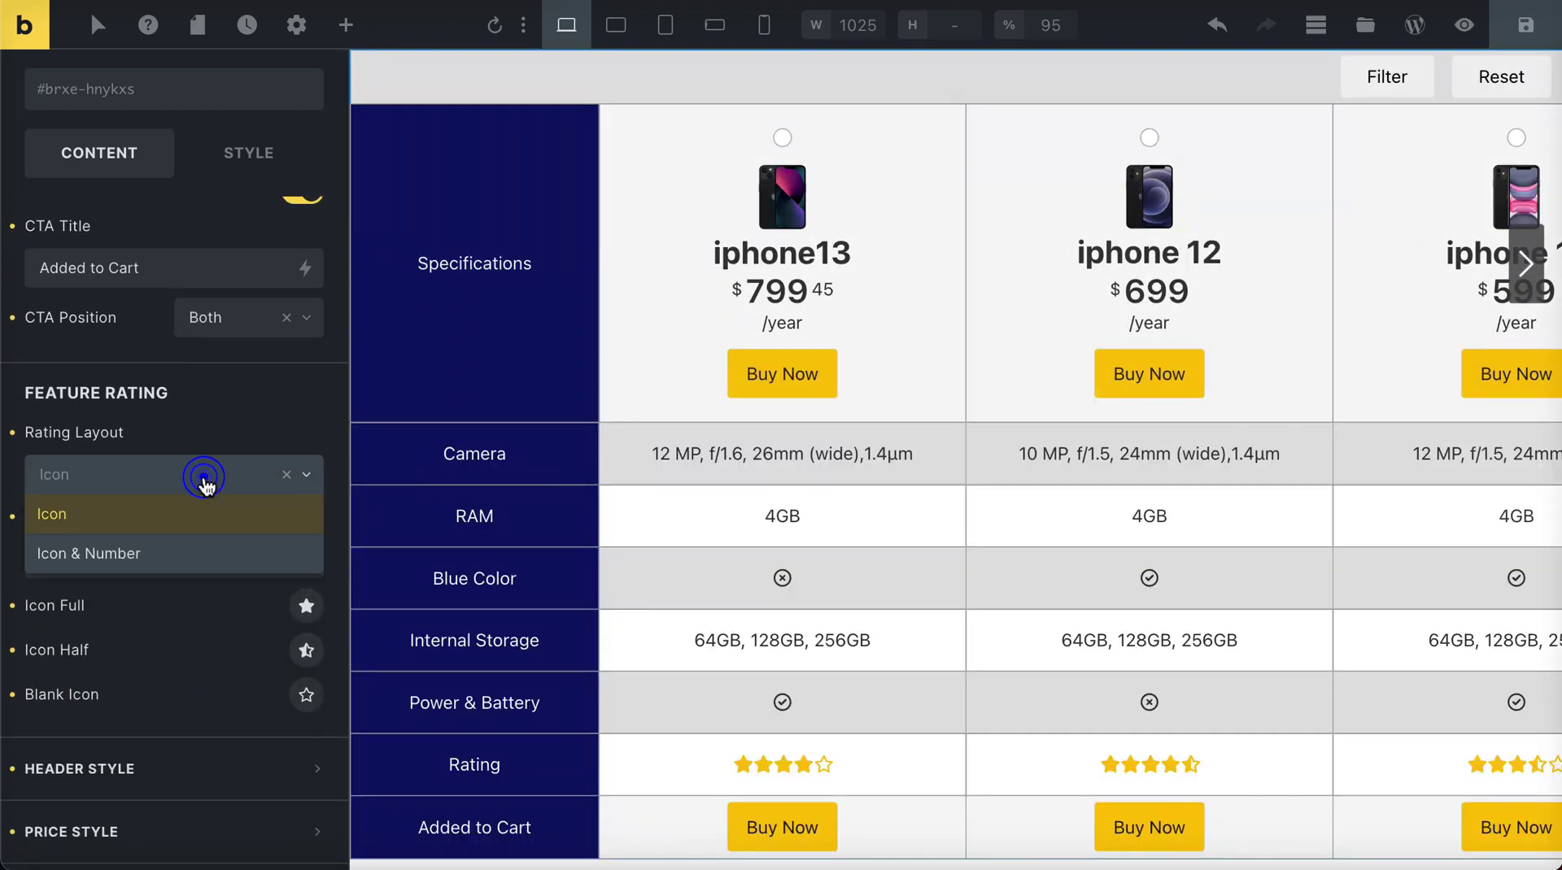
click(175, 551)
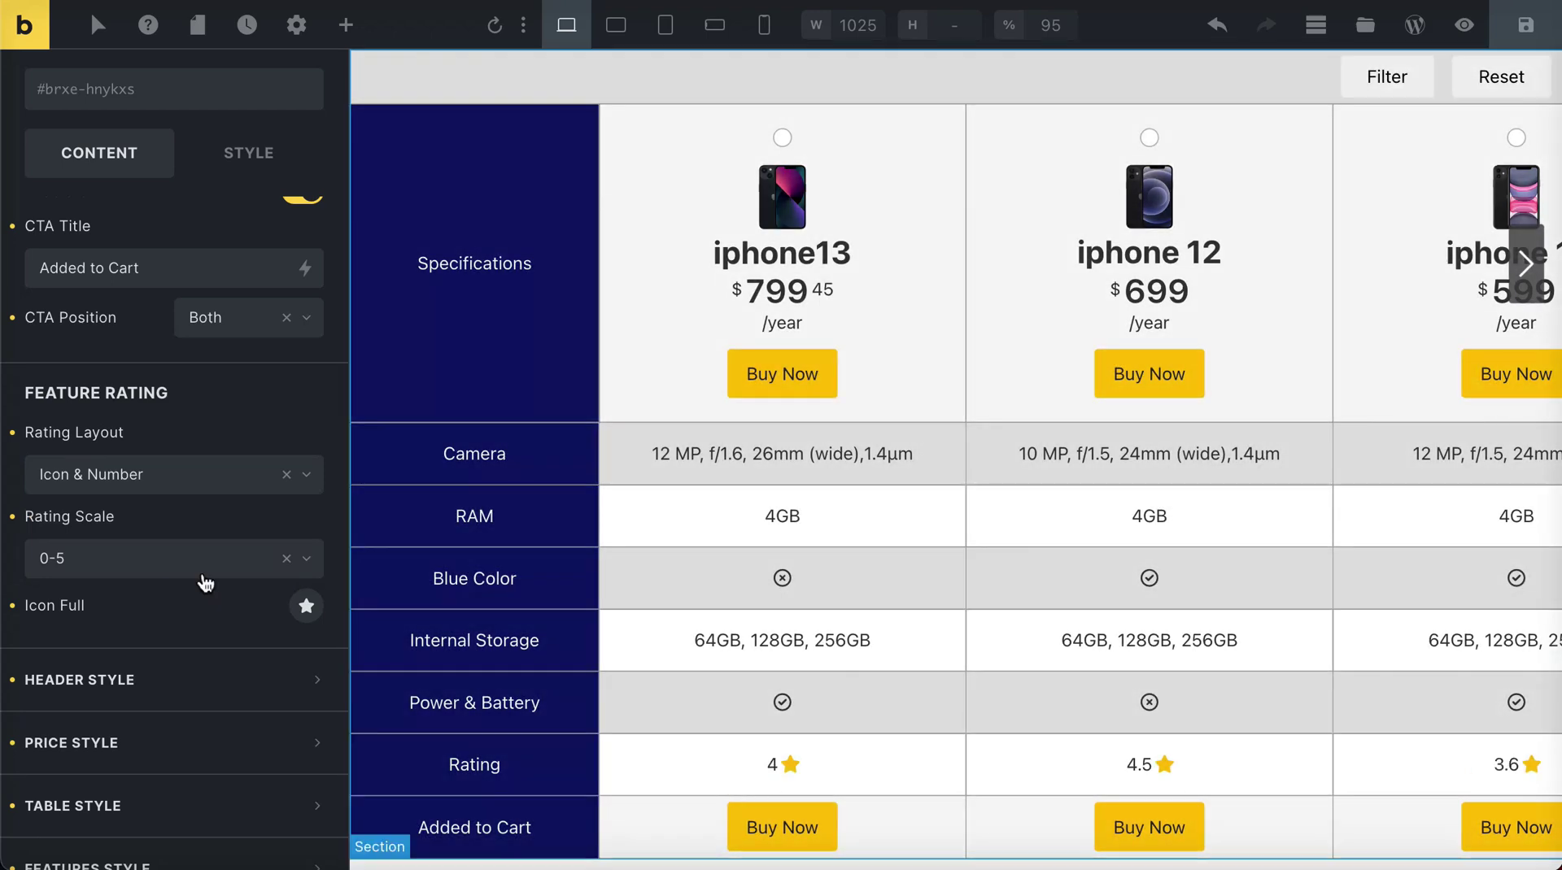
click(157, 471)
click(154, 501)
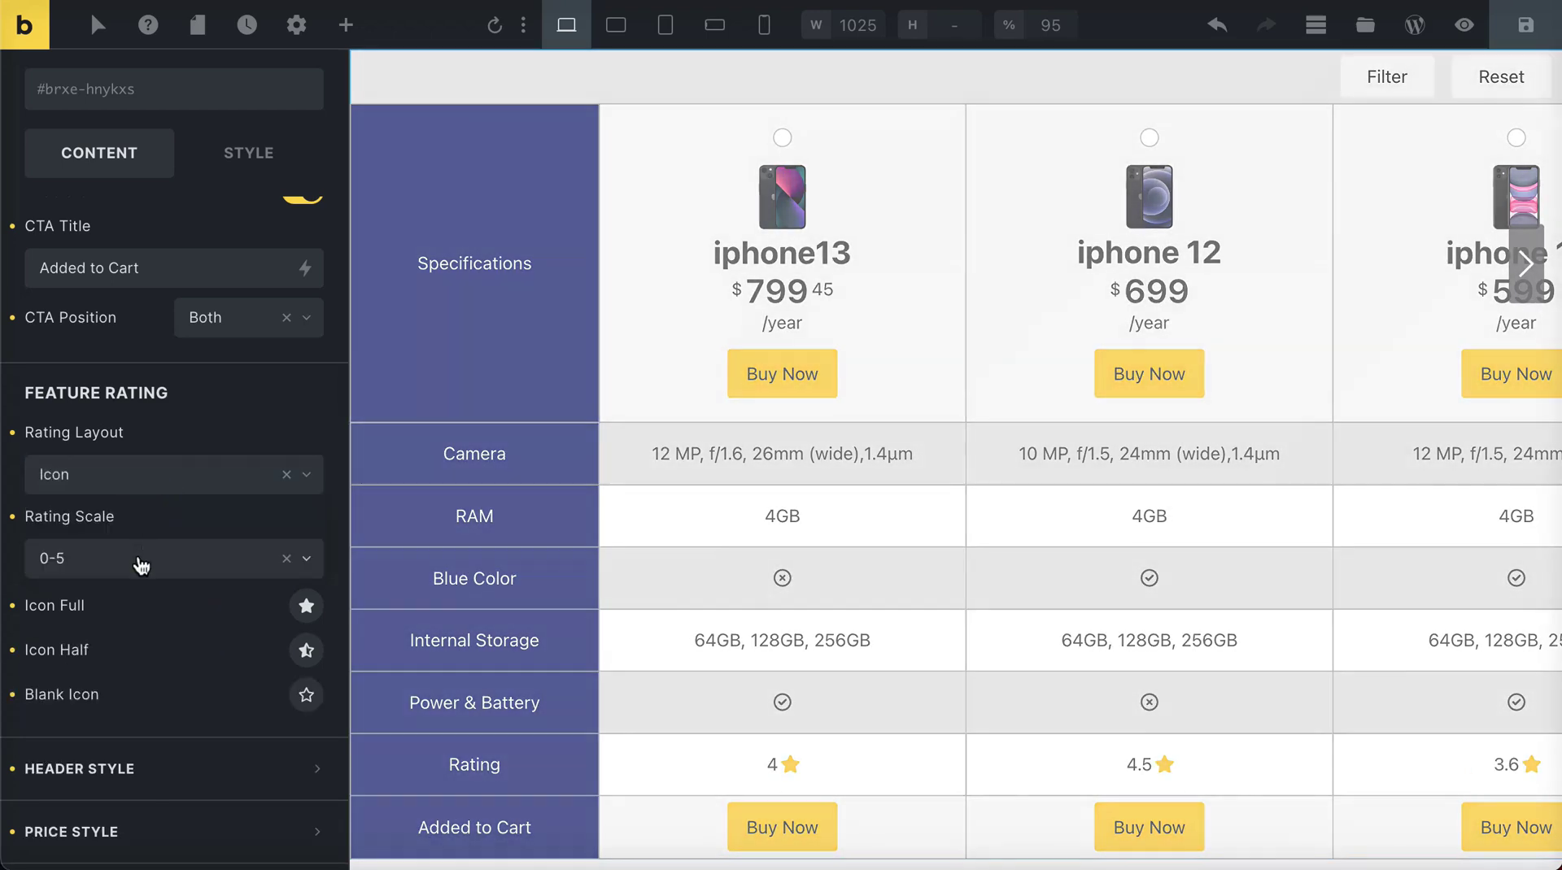
click(138, 556)
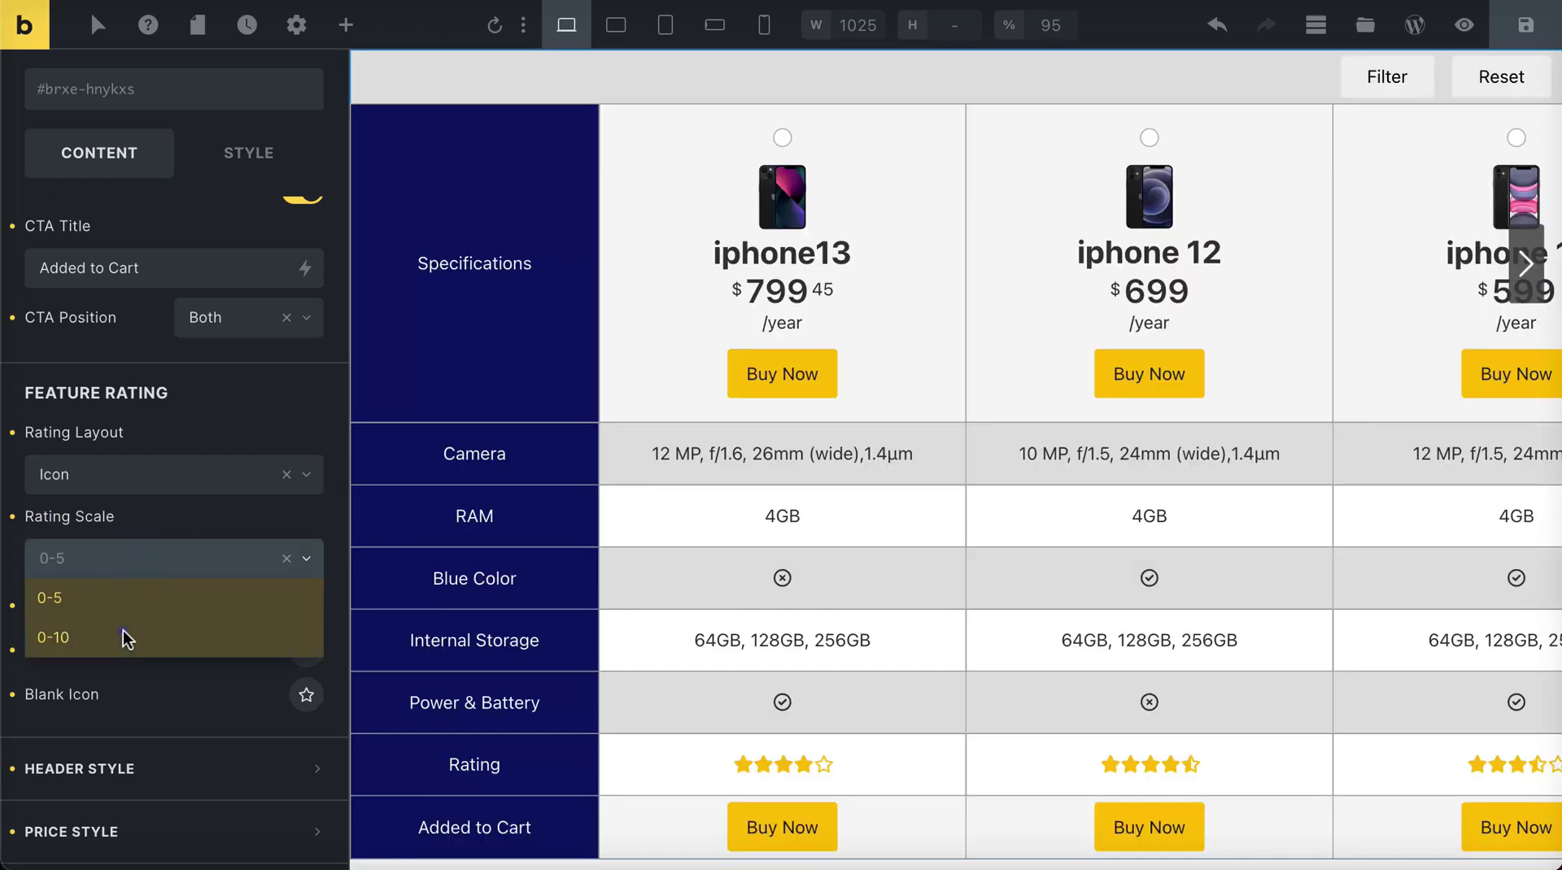
click(126, 638)
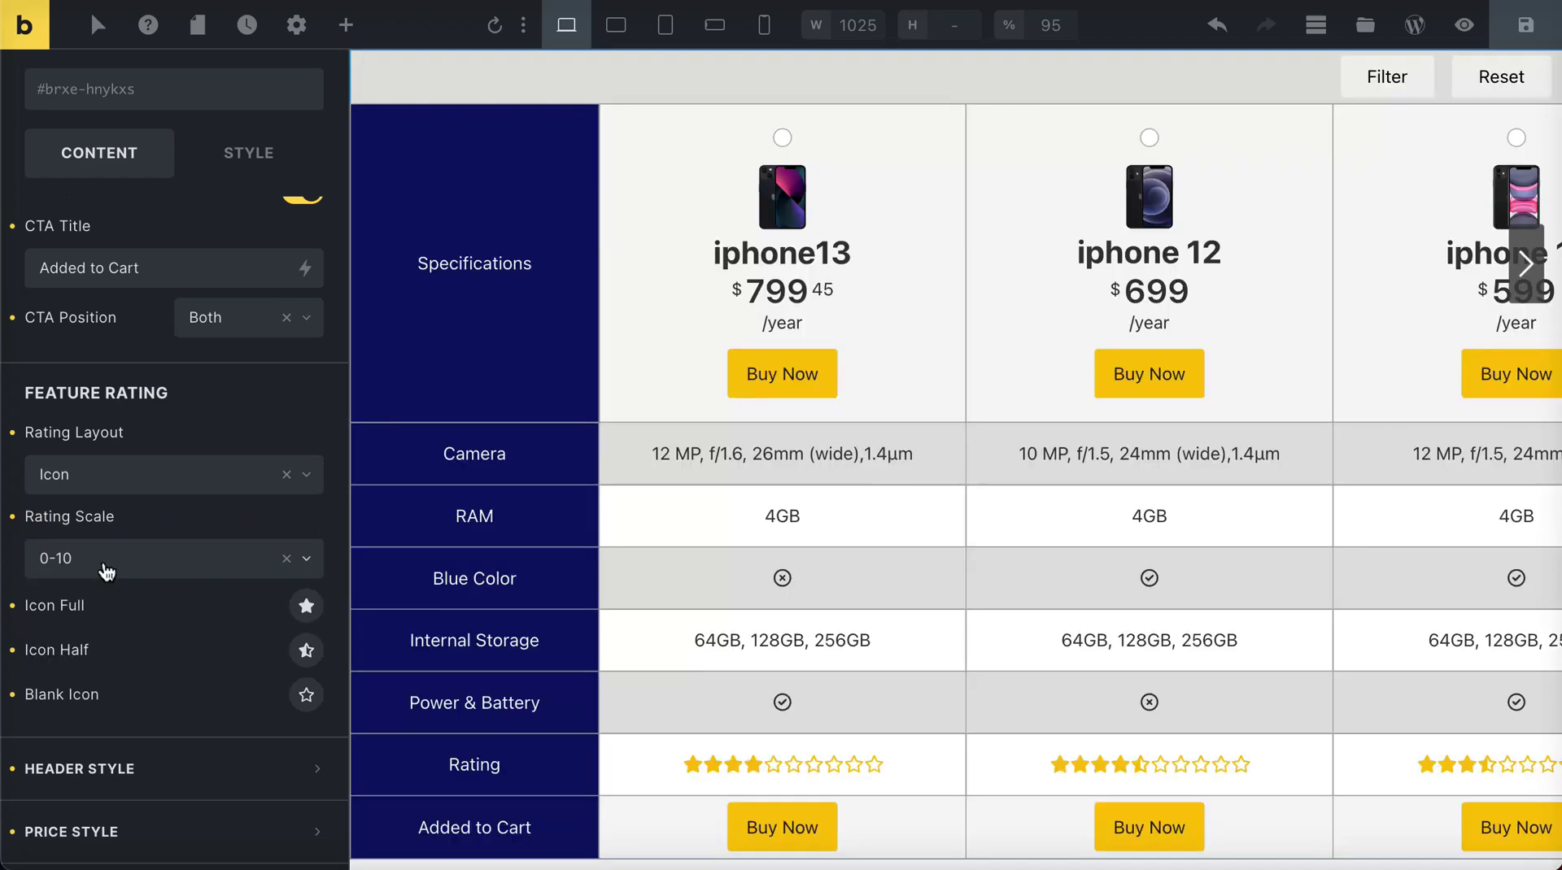
click(106, 569)
click(98, 595)
scroll(124, 586, down, 3)
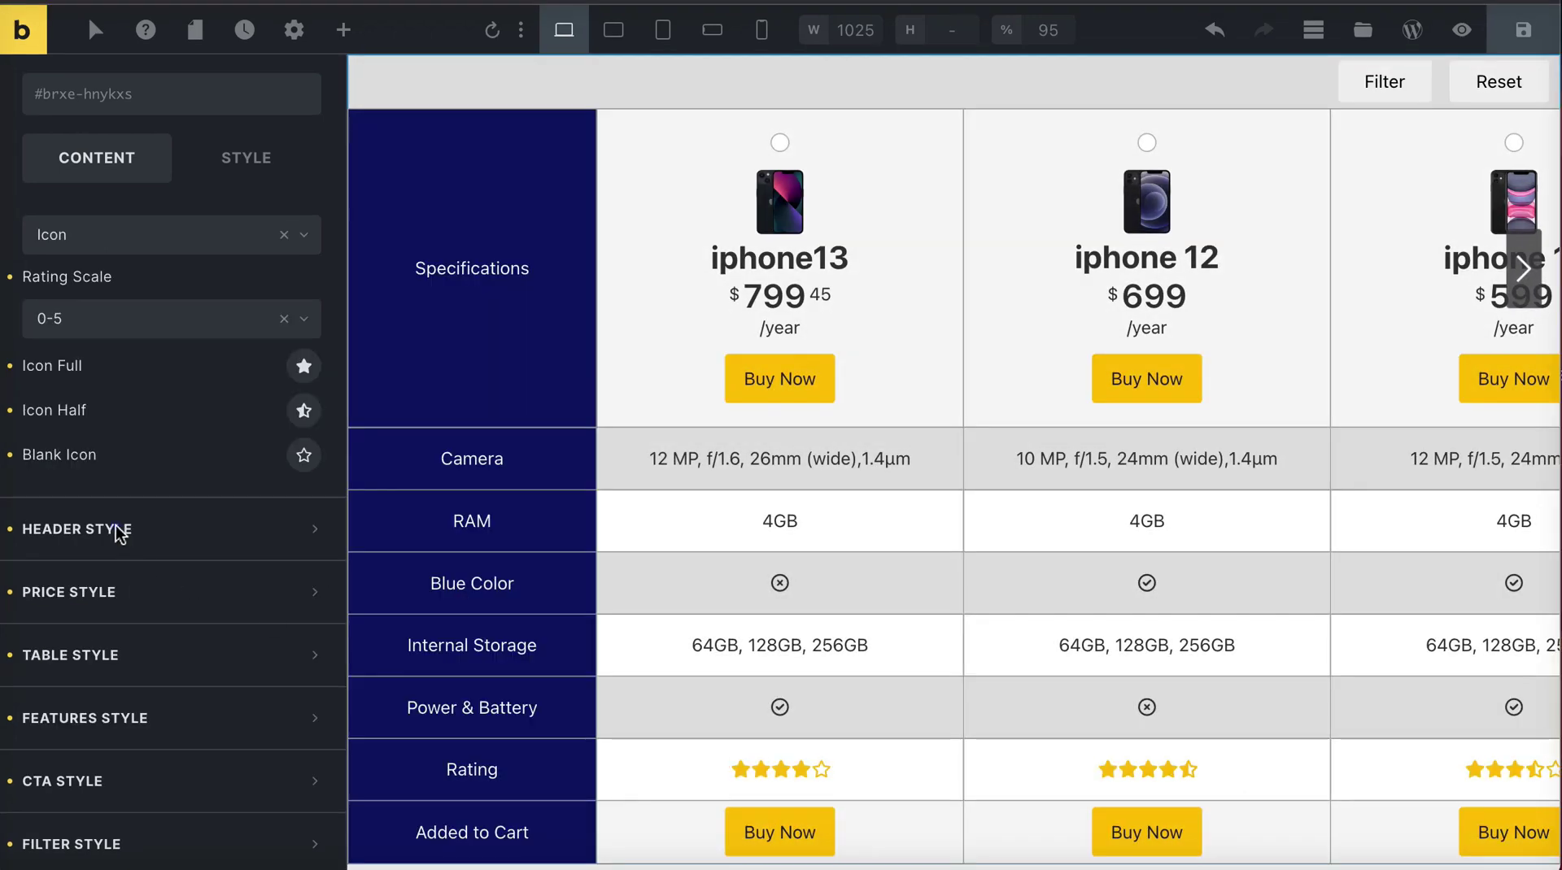
Step: In header styles, set the plans image width to 40 after trying 30
click(119, 530)
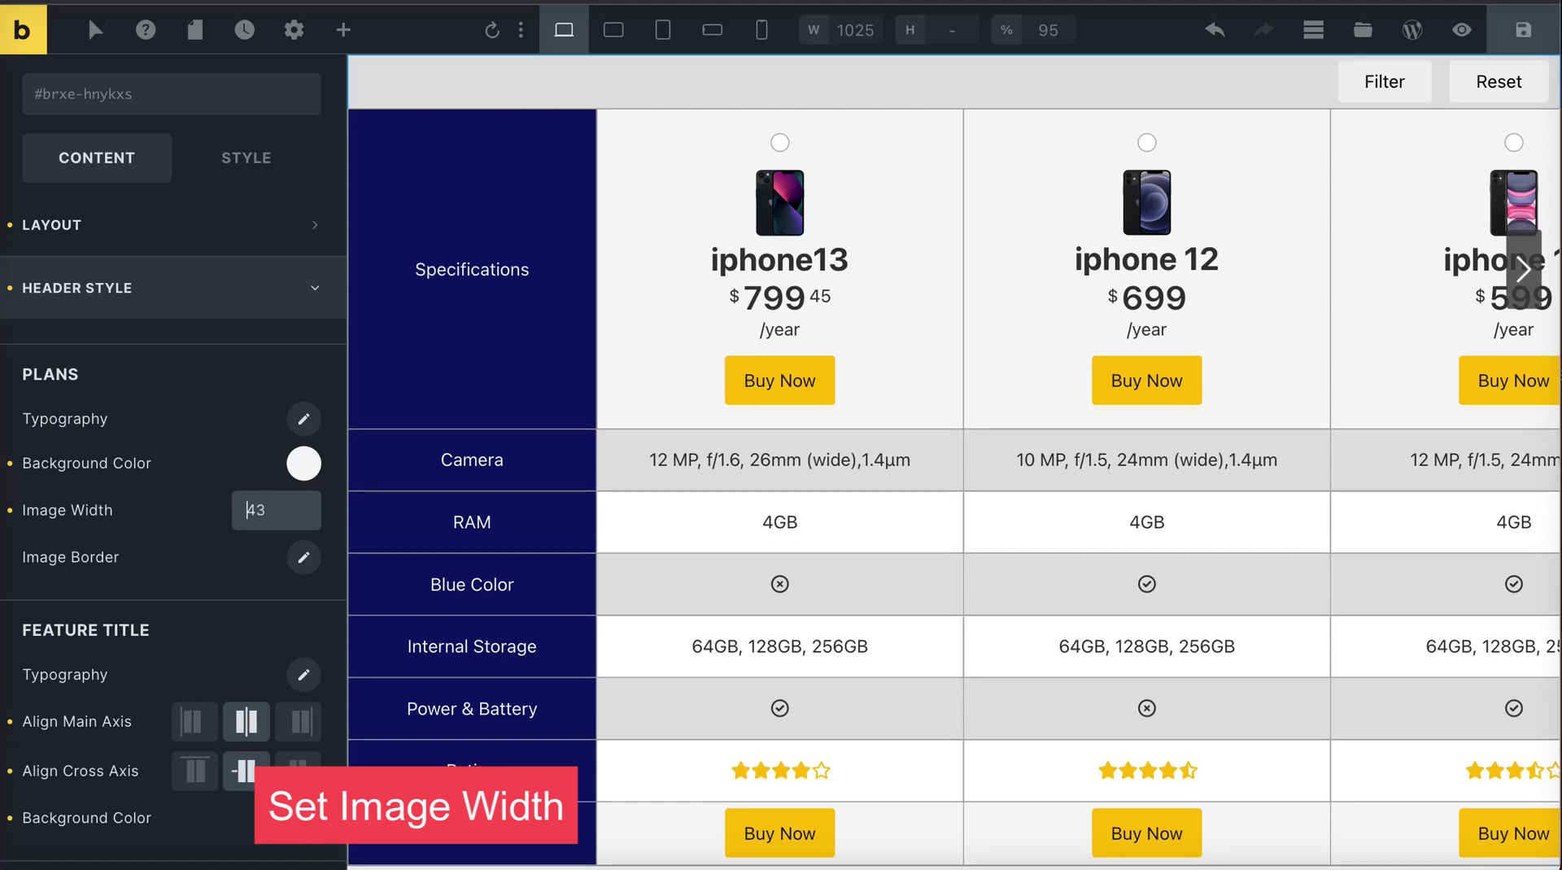
key(Delete)
key(Delete)
text(40)
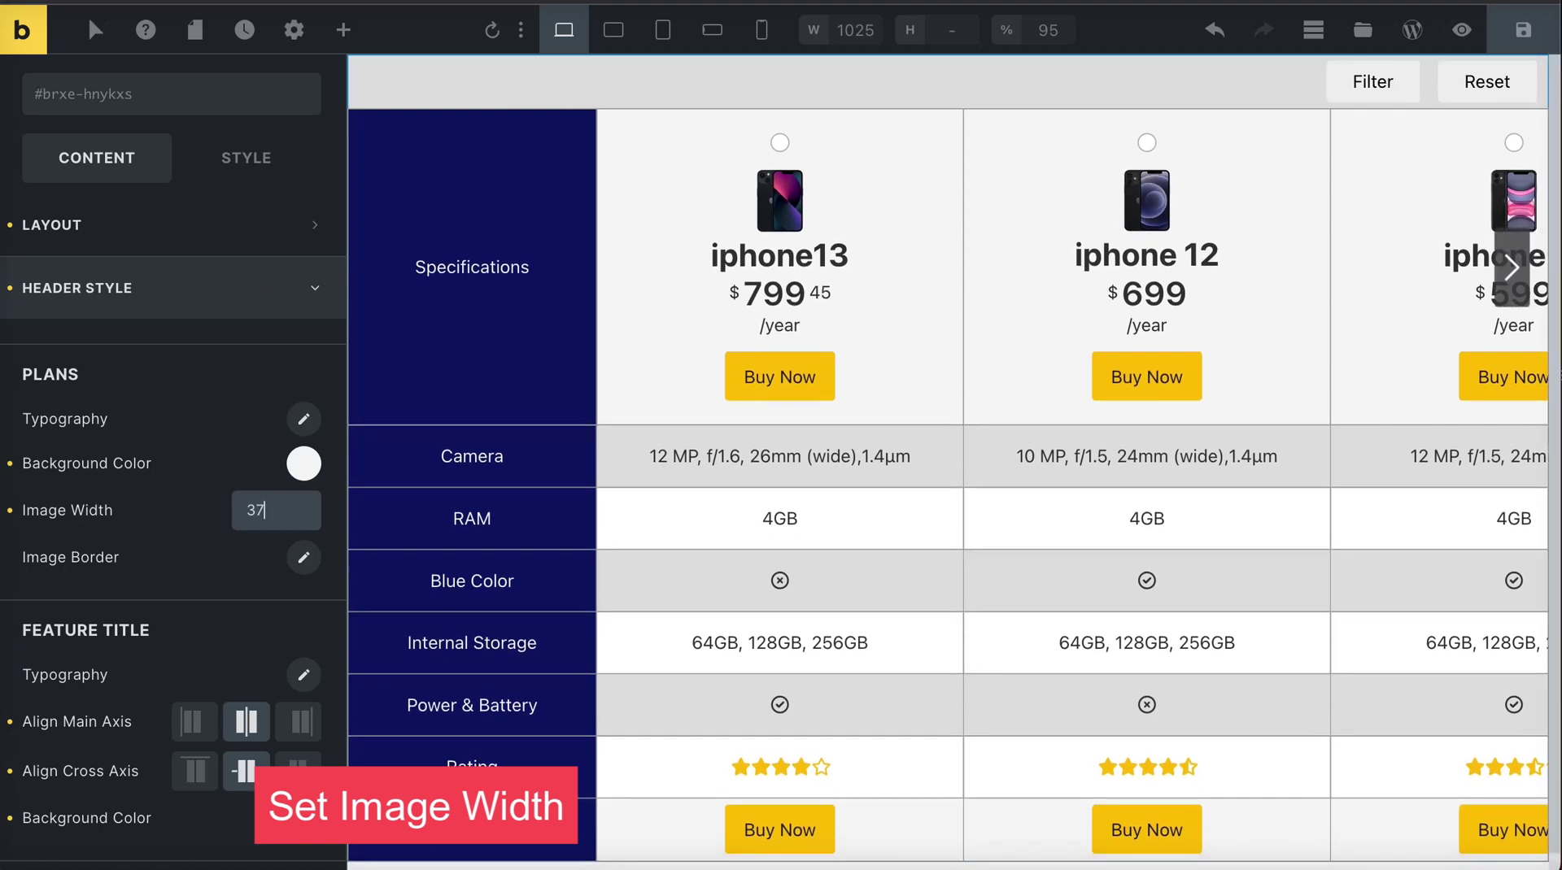
key(BackSpace)
key(BackSpace)
text(30)
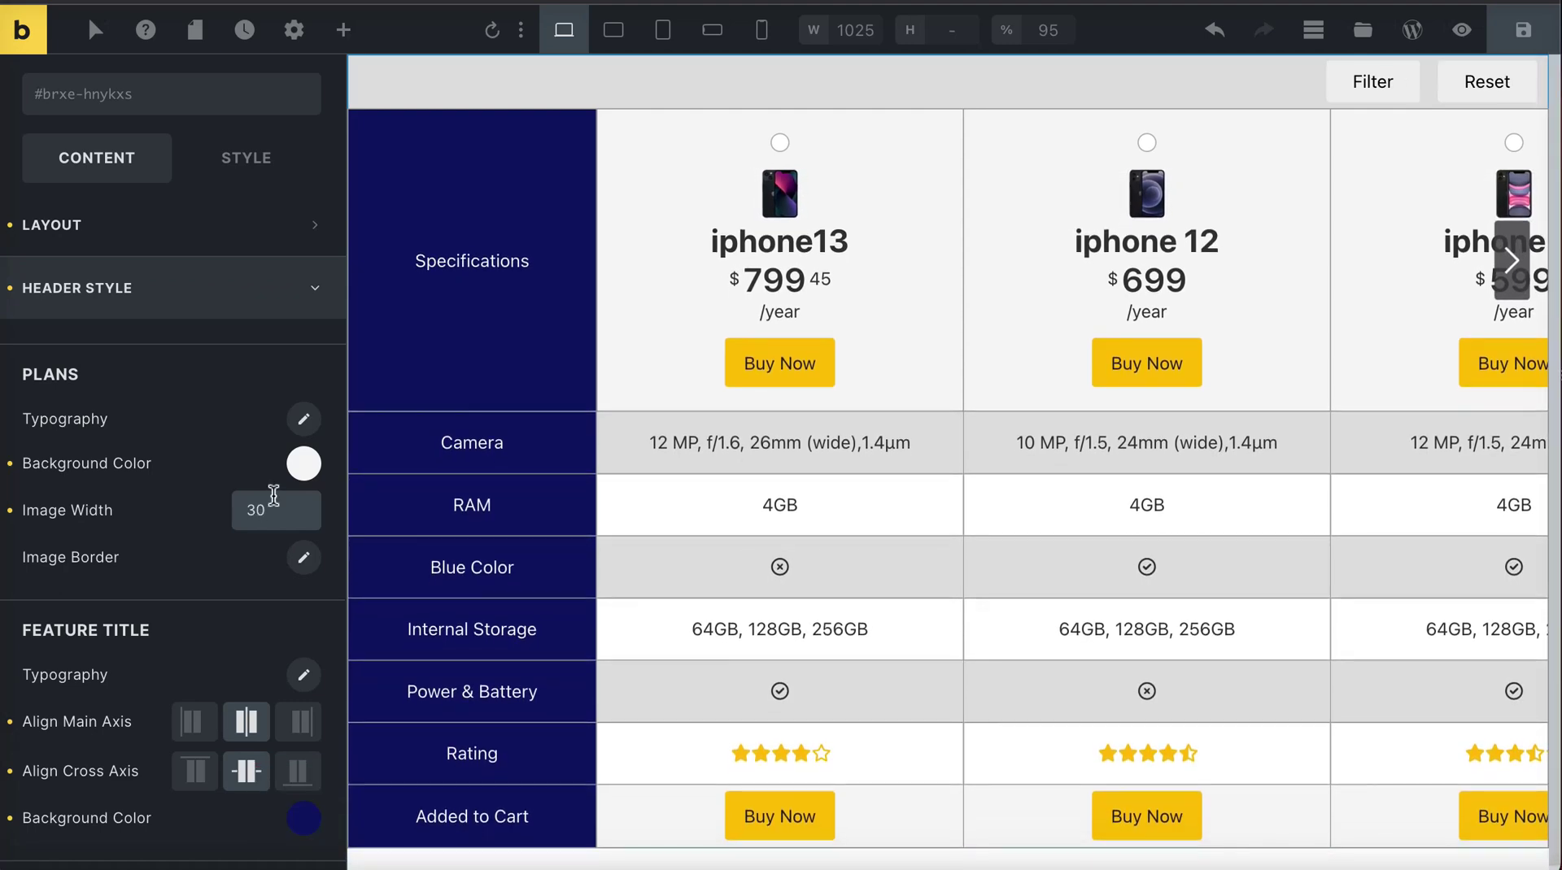
key(BackSpace)
key(BackSpace)
text(40)
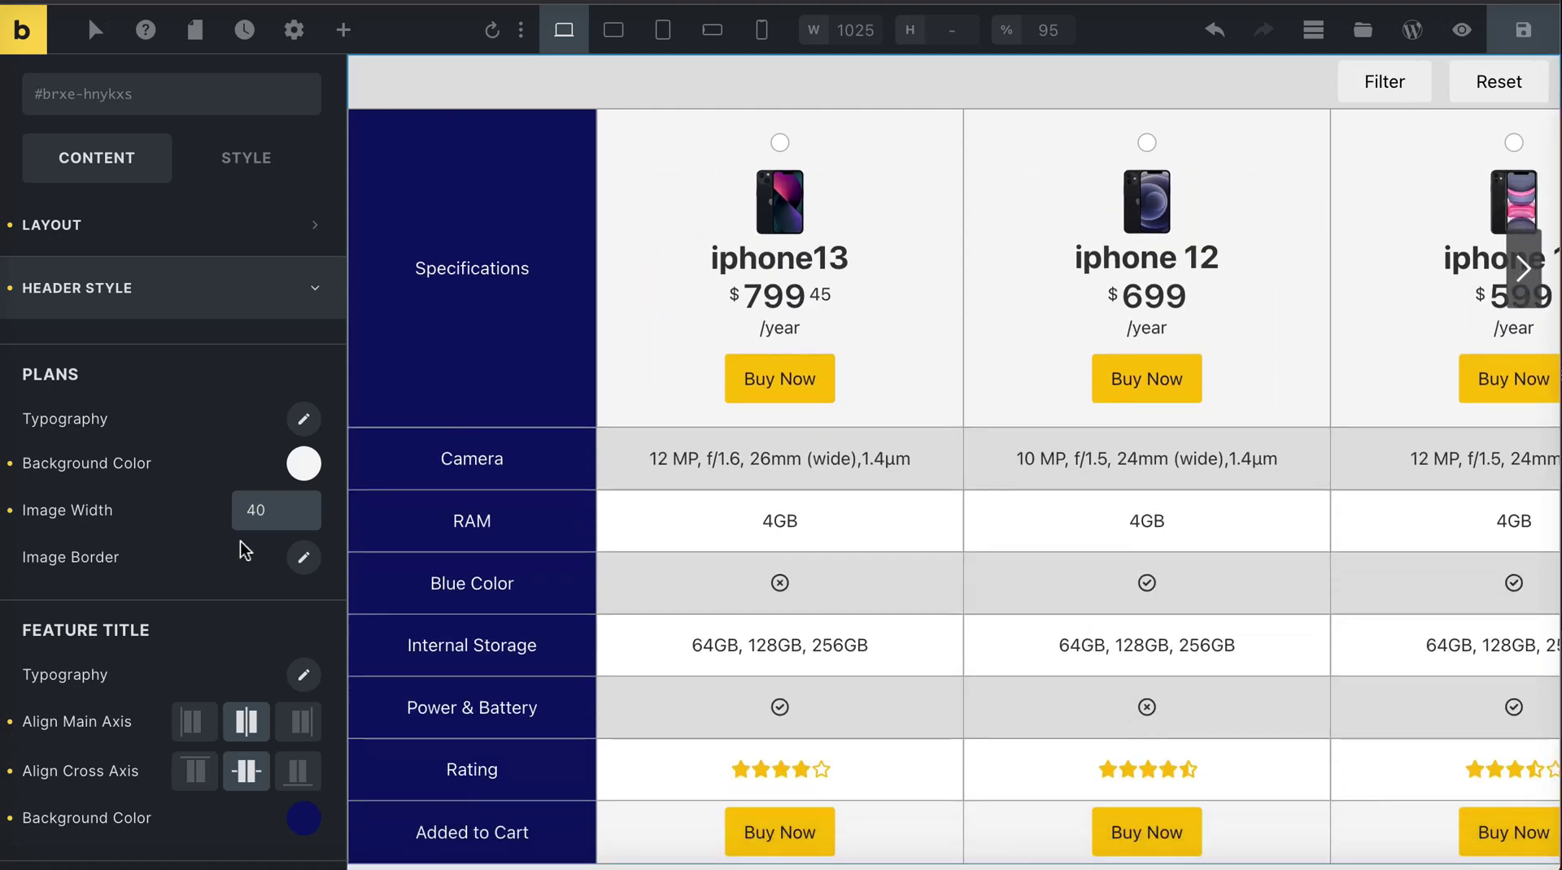
Step: Set the feature title's main-axis and cross-axis alignment both to Center
scroll(211, 590, down, 3)
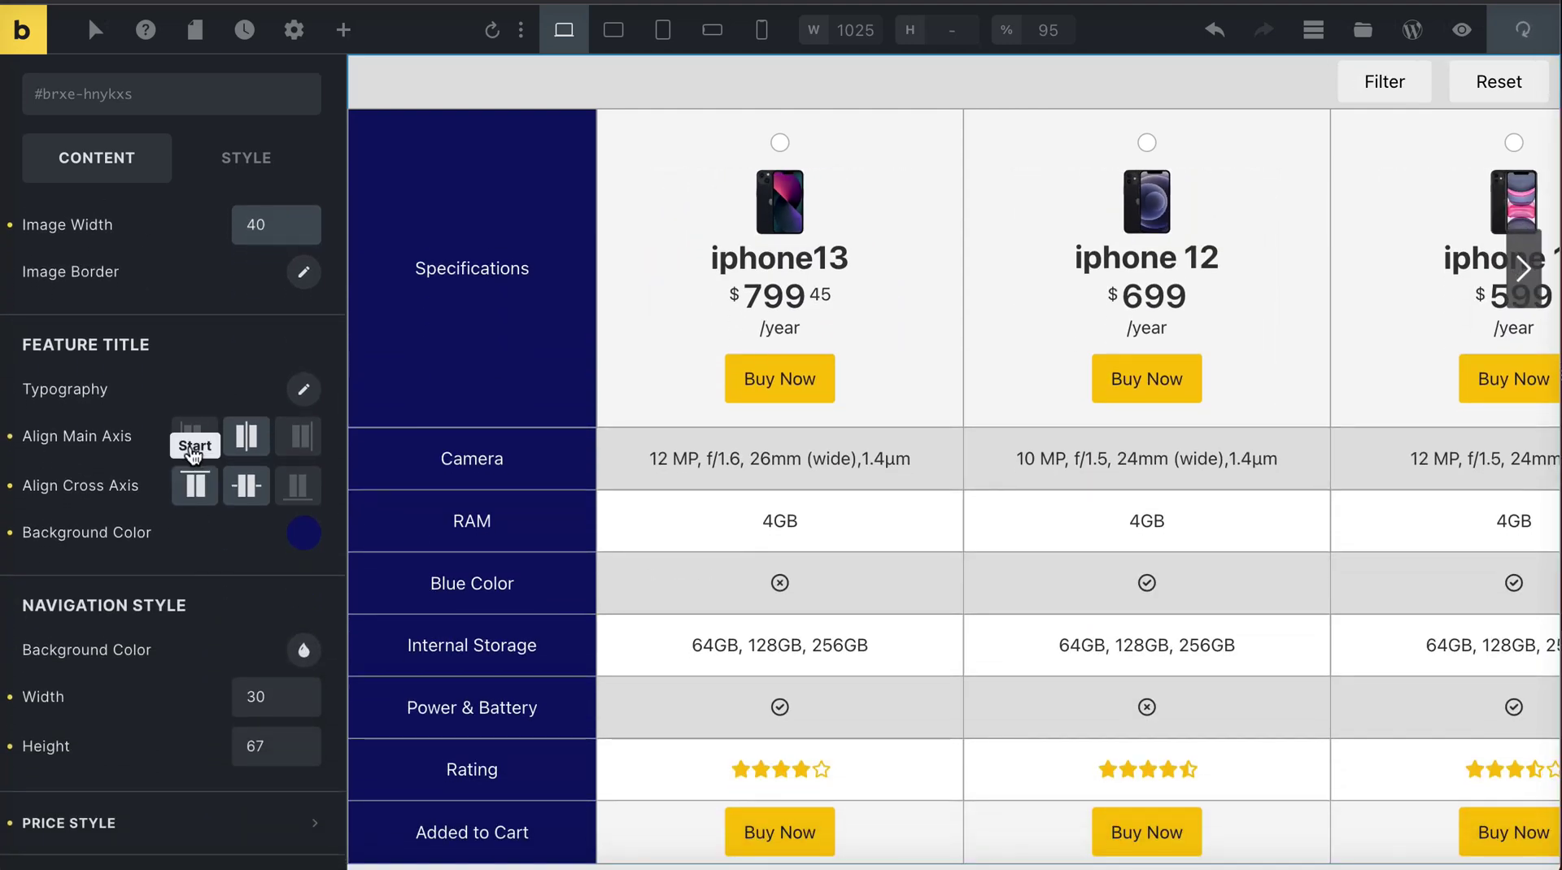
click(194, 443)
click(242, 437)
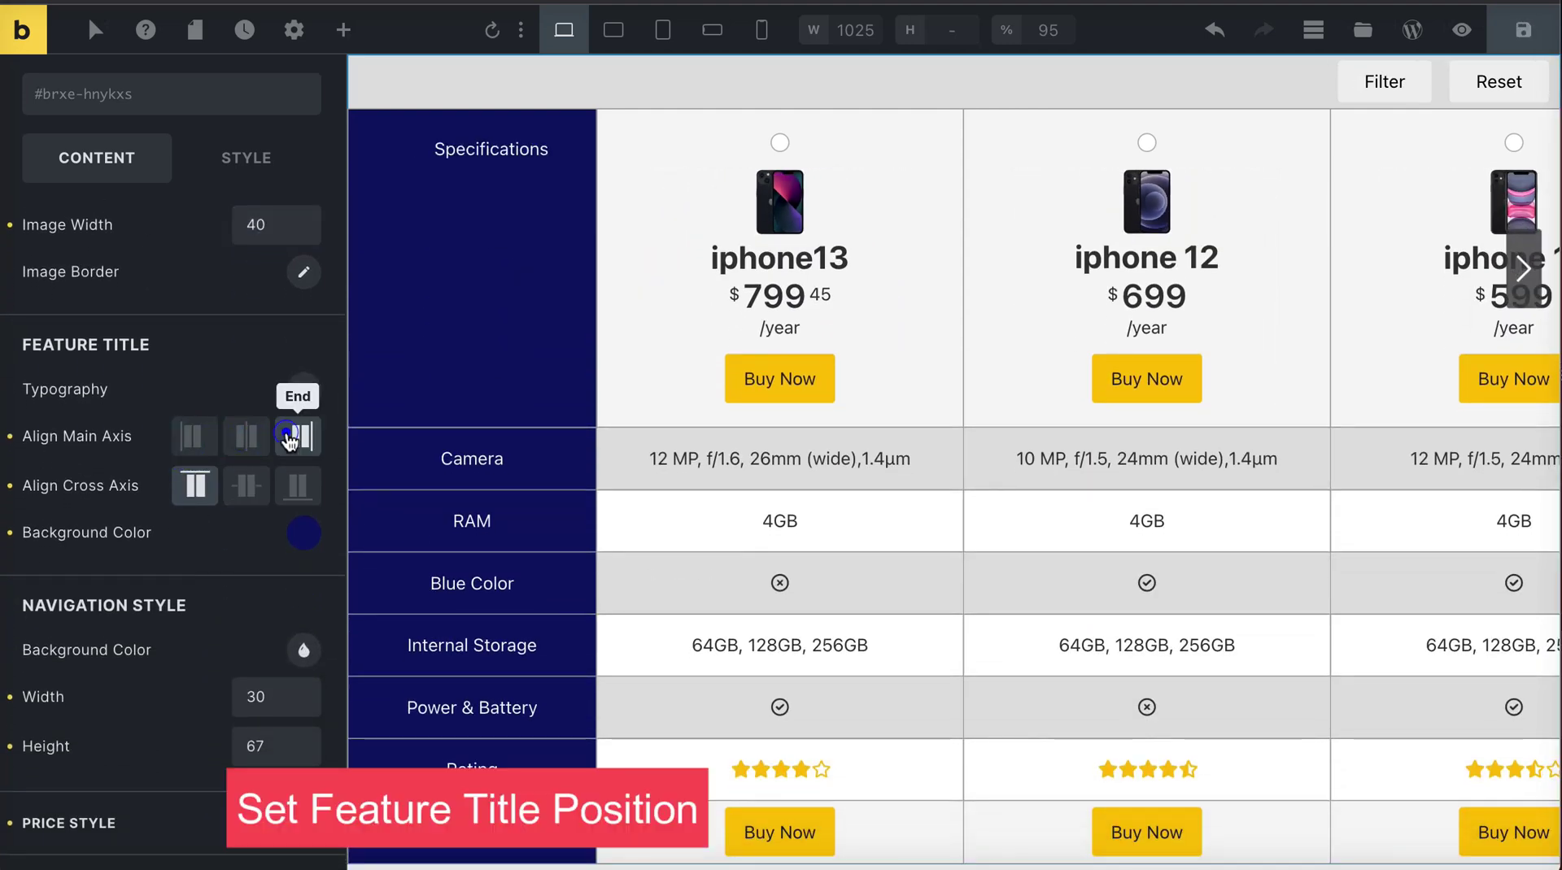
click(245, 436)
click(298, 490)
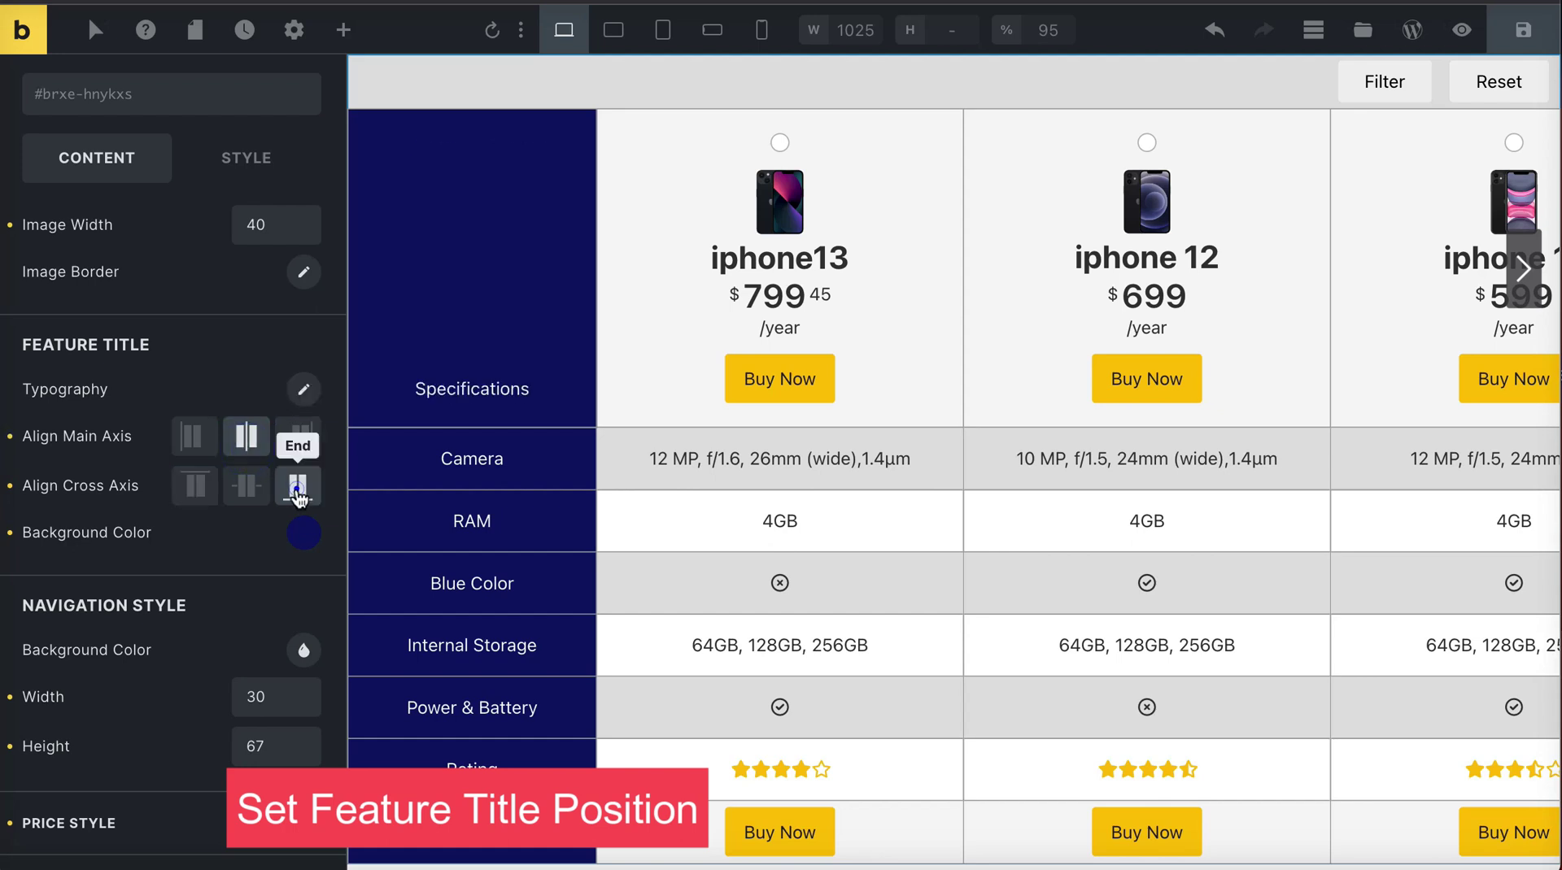
click(246, 487)
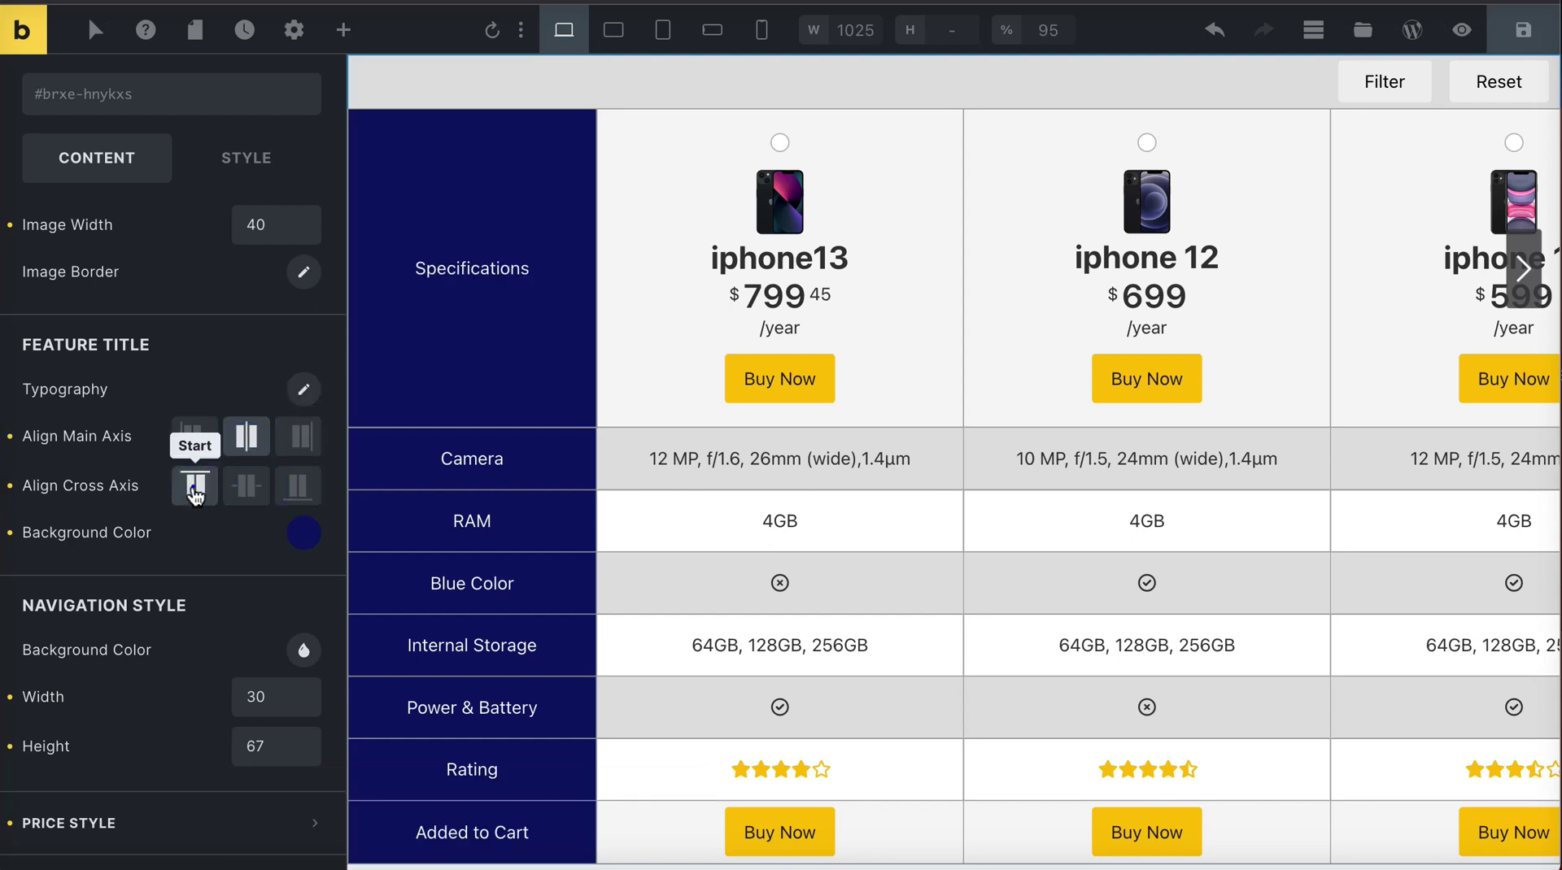
click(196, 487)
click(238, 488)
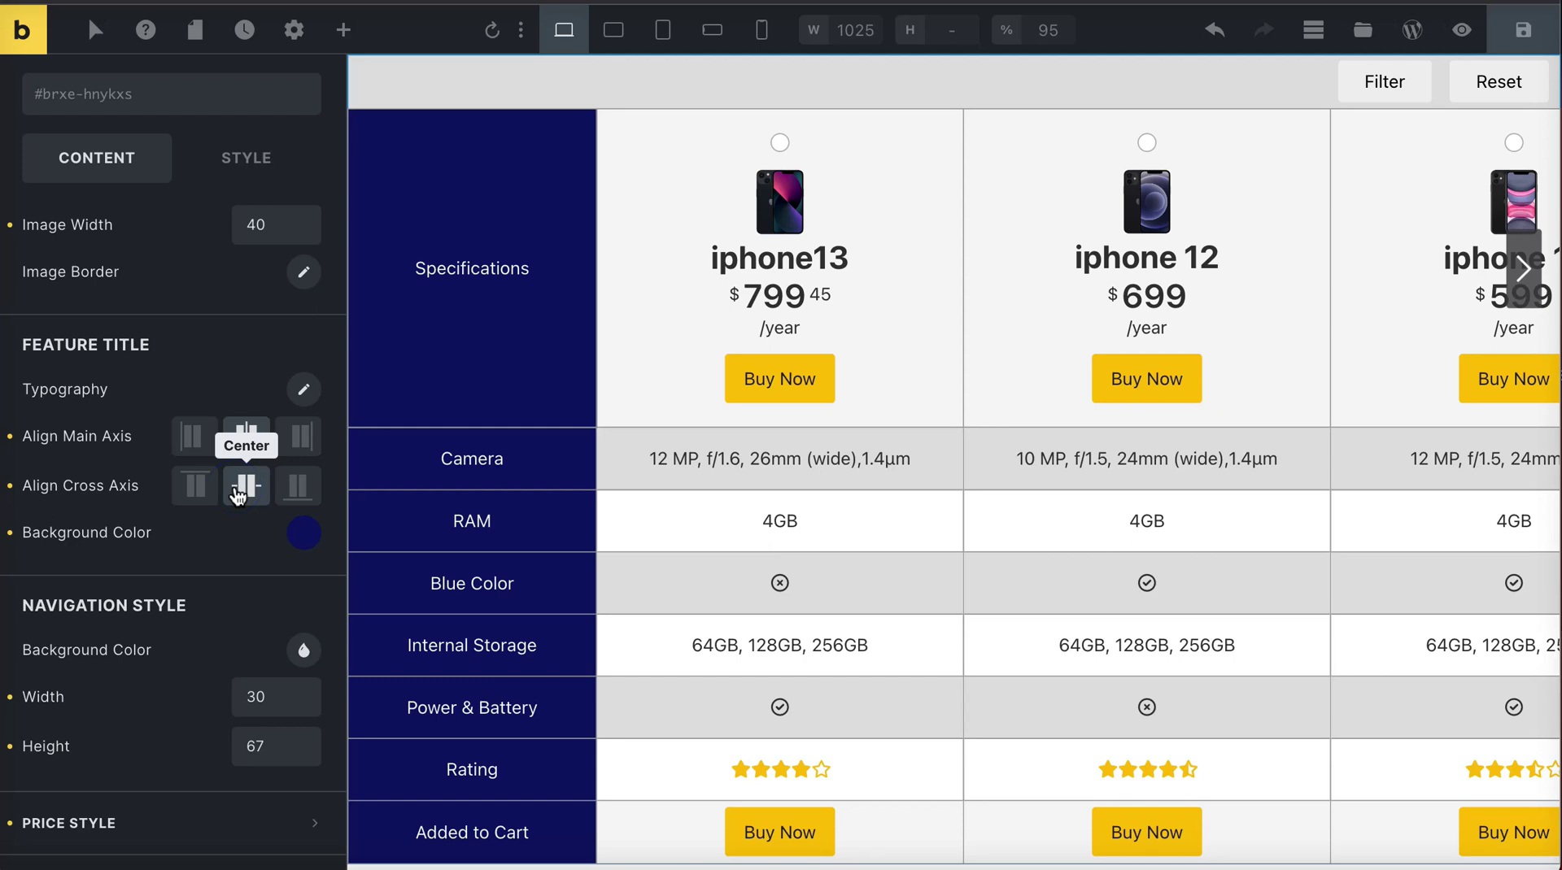
scroll(237, 492, down, 2)
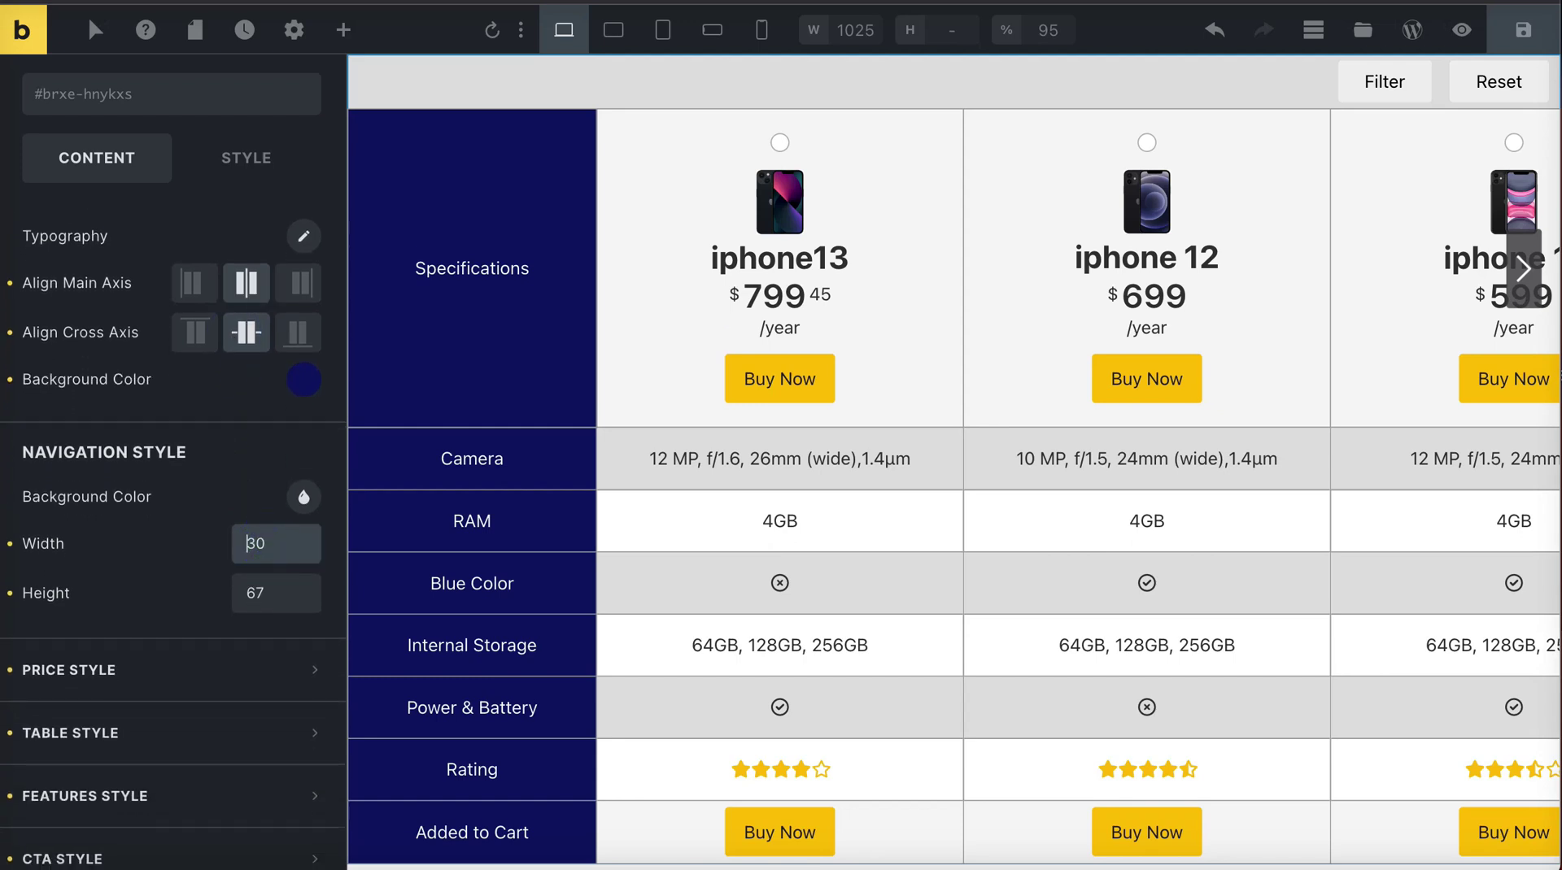
click(270, 595)
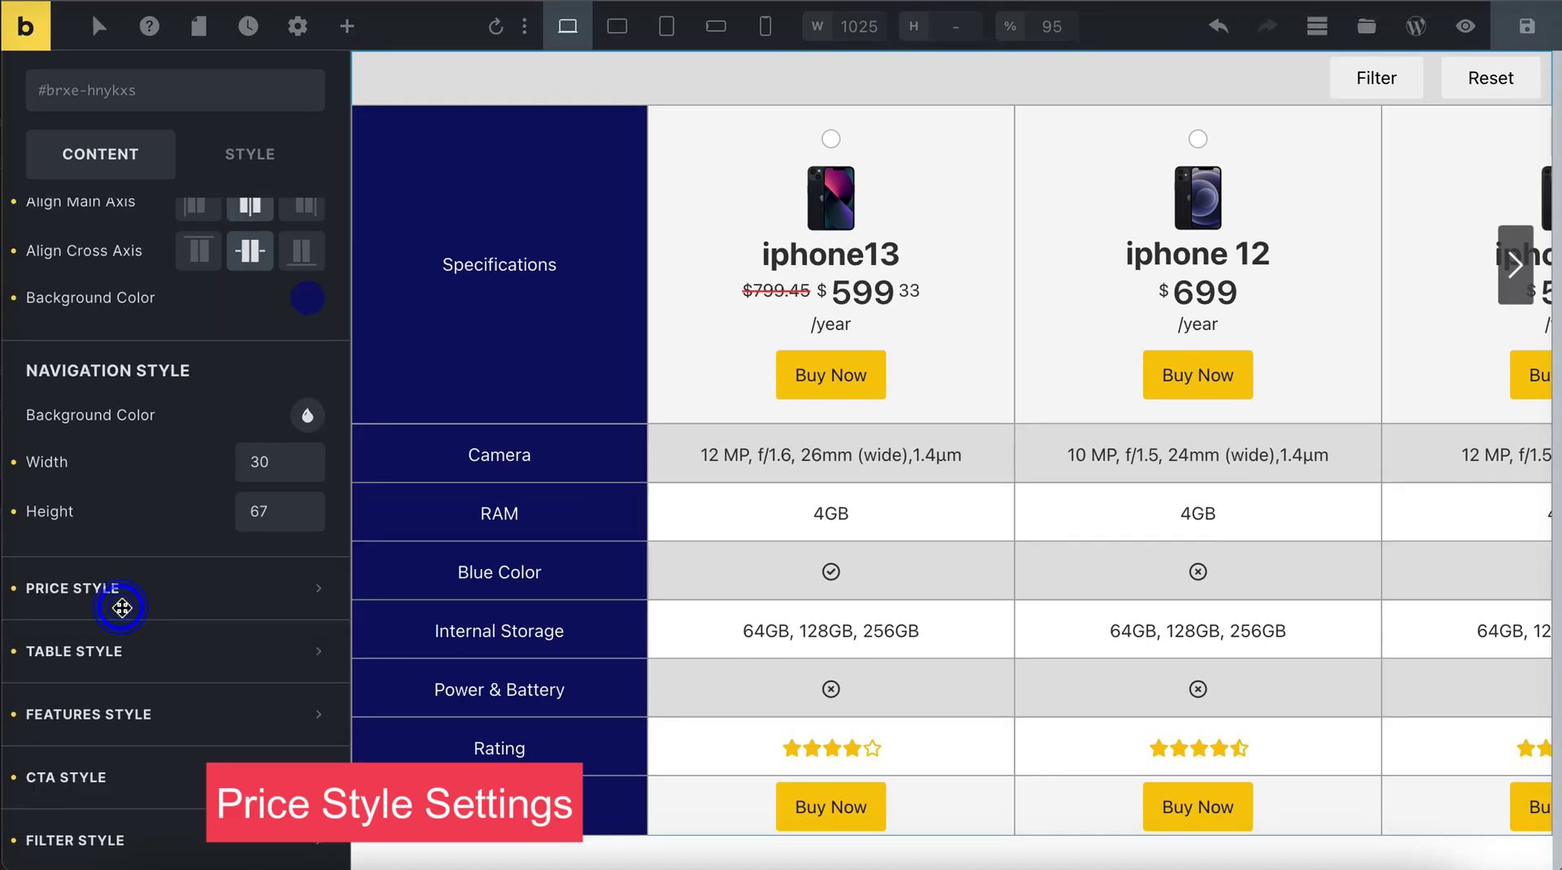
Step: In Price Style, make the strike color green and align the old price to start
click(125, 590)
scroll(128, 619, down, 2)
click(306, 369)
click(293, 457)
click(219, 338)
scroll(236, 329, down, 2)
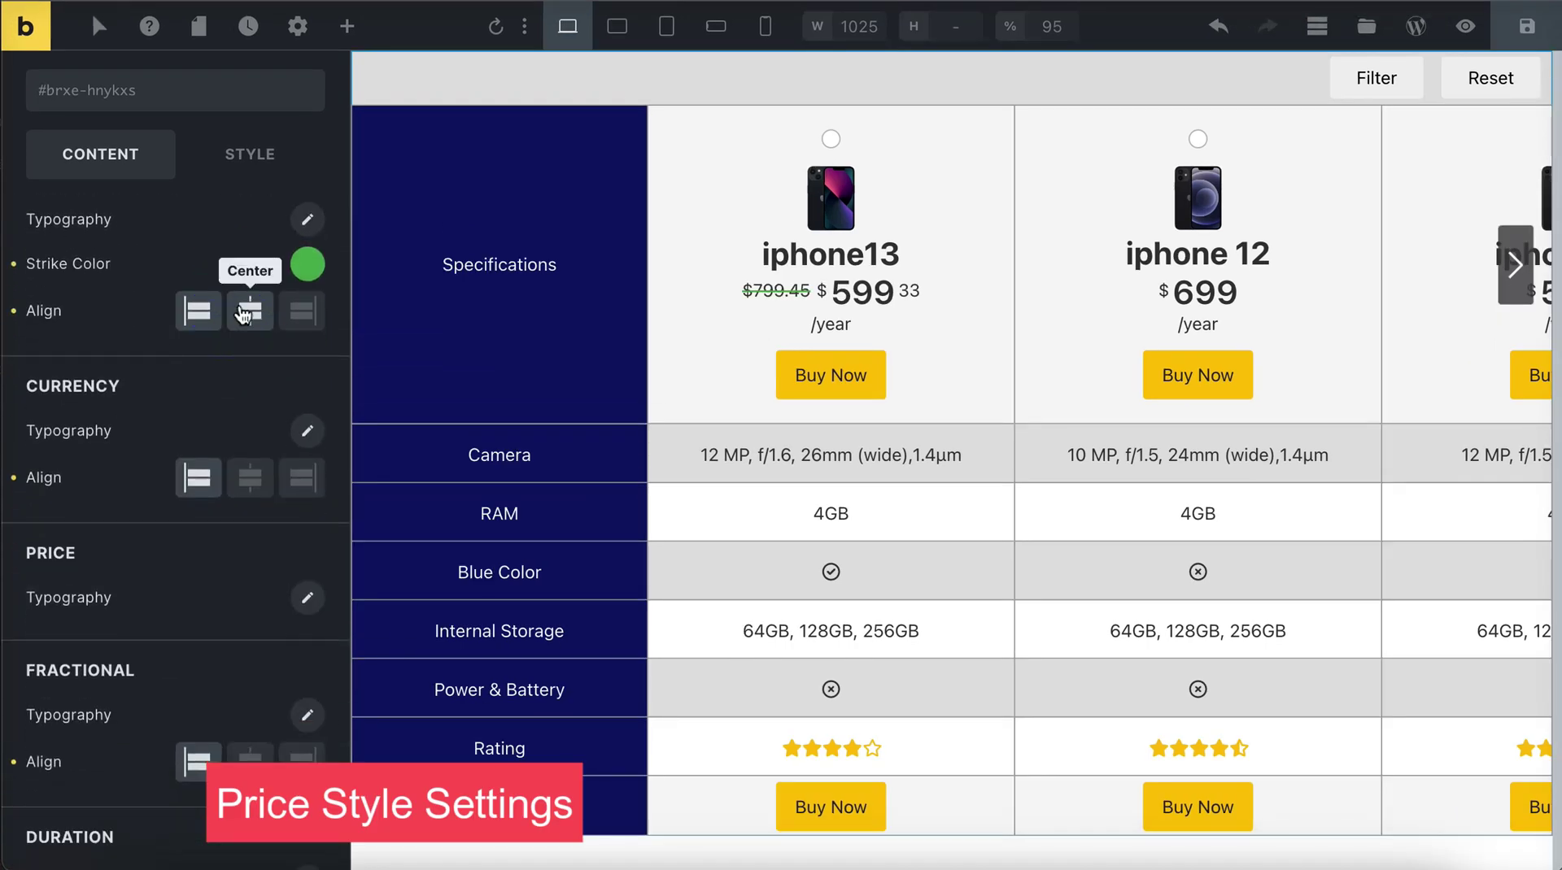
click(249, 311)
scroll(270, 367, down, 1)
click(202, 272)
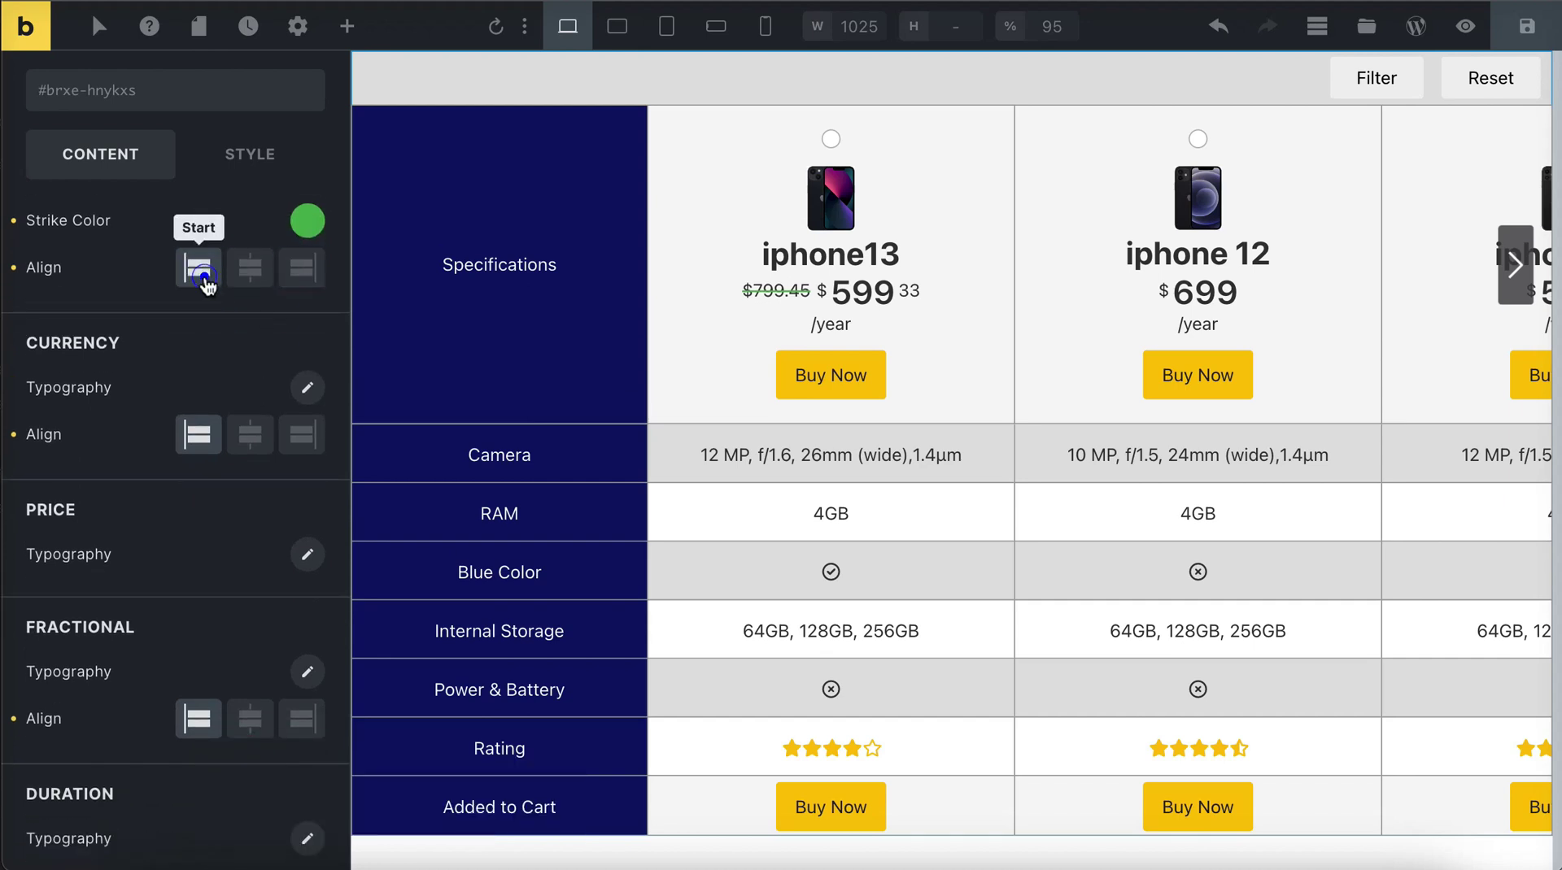
Step: Set the currency typography color to red, keeping the currency sign aligned to start
click(307, 388)
click(282, 454)
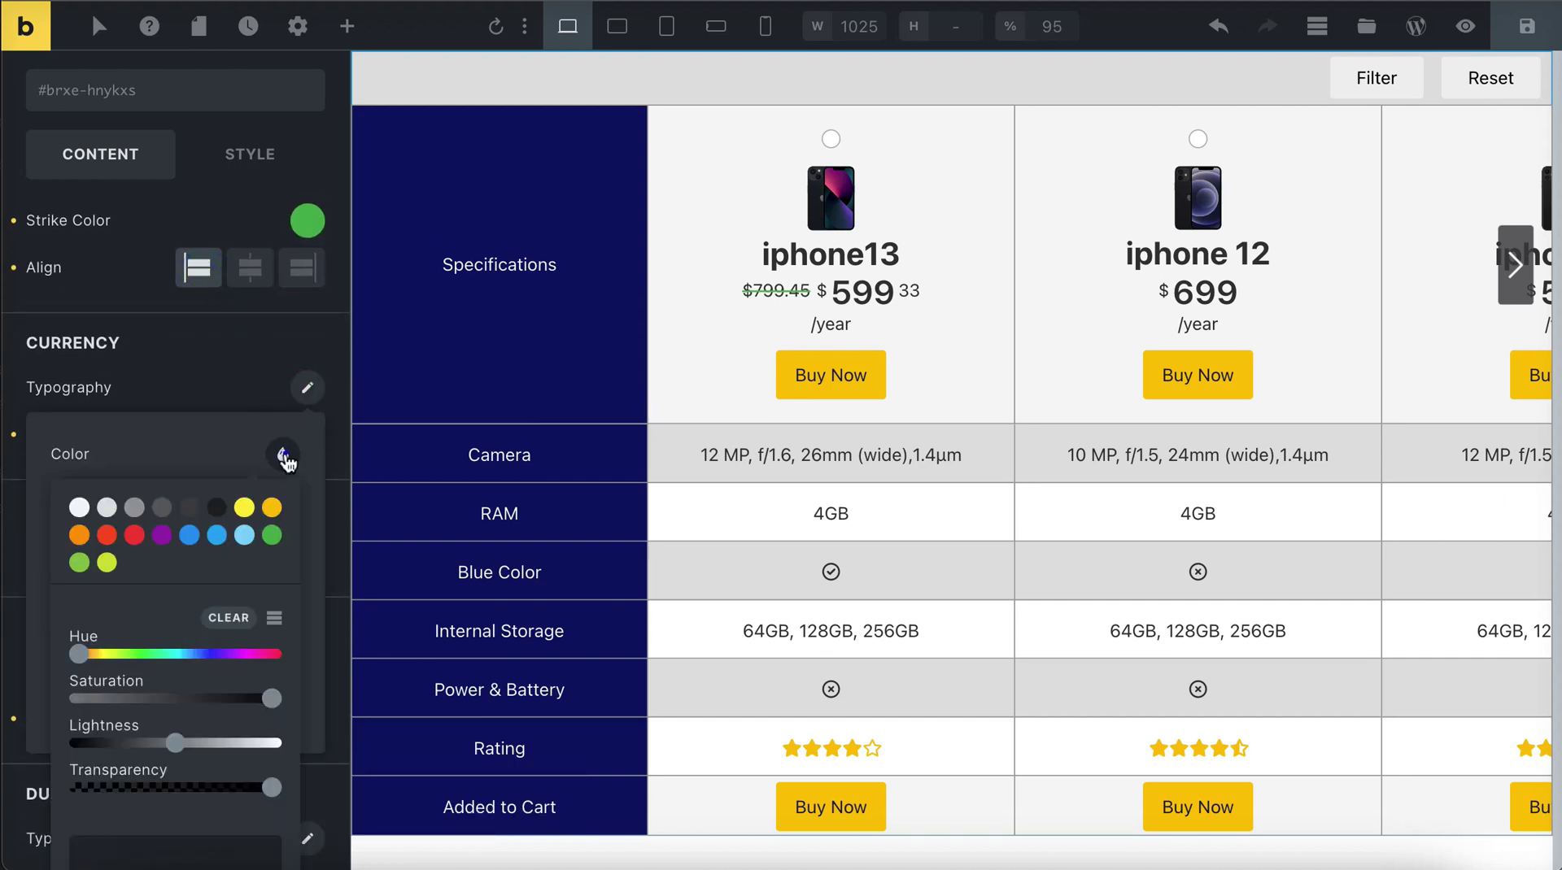
click(189, 507)
click(107, 536)
click(168, 439)
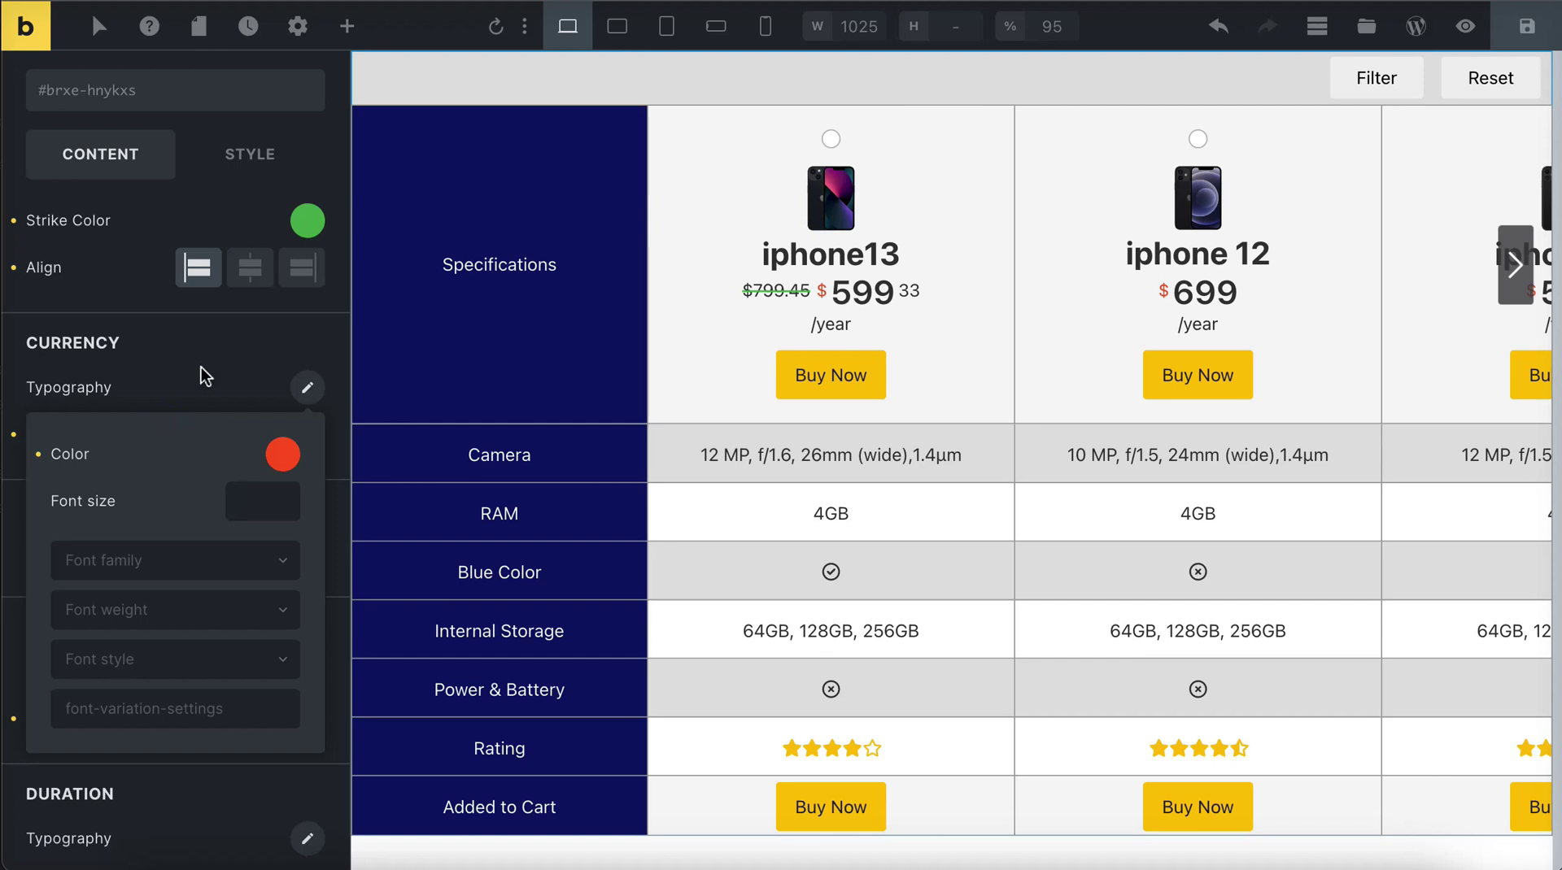
click(206, 376)
click(247, 436)
click(302, 436)
click(200, 436)
scroll(236, 569, down, 3)
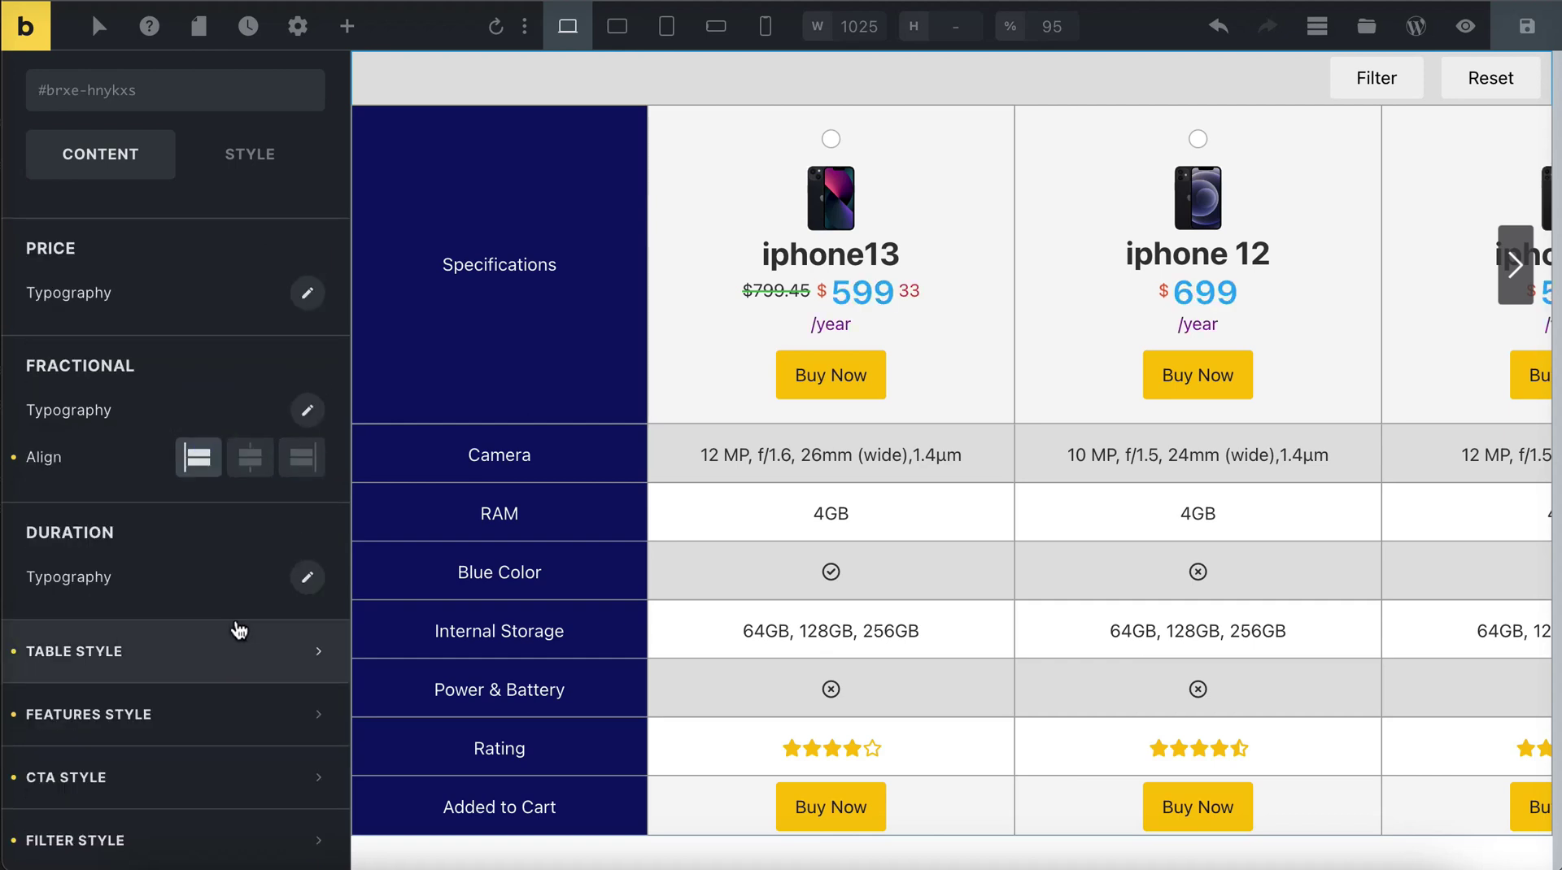
click(239, 643)
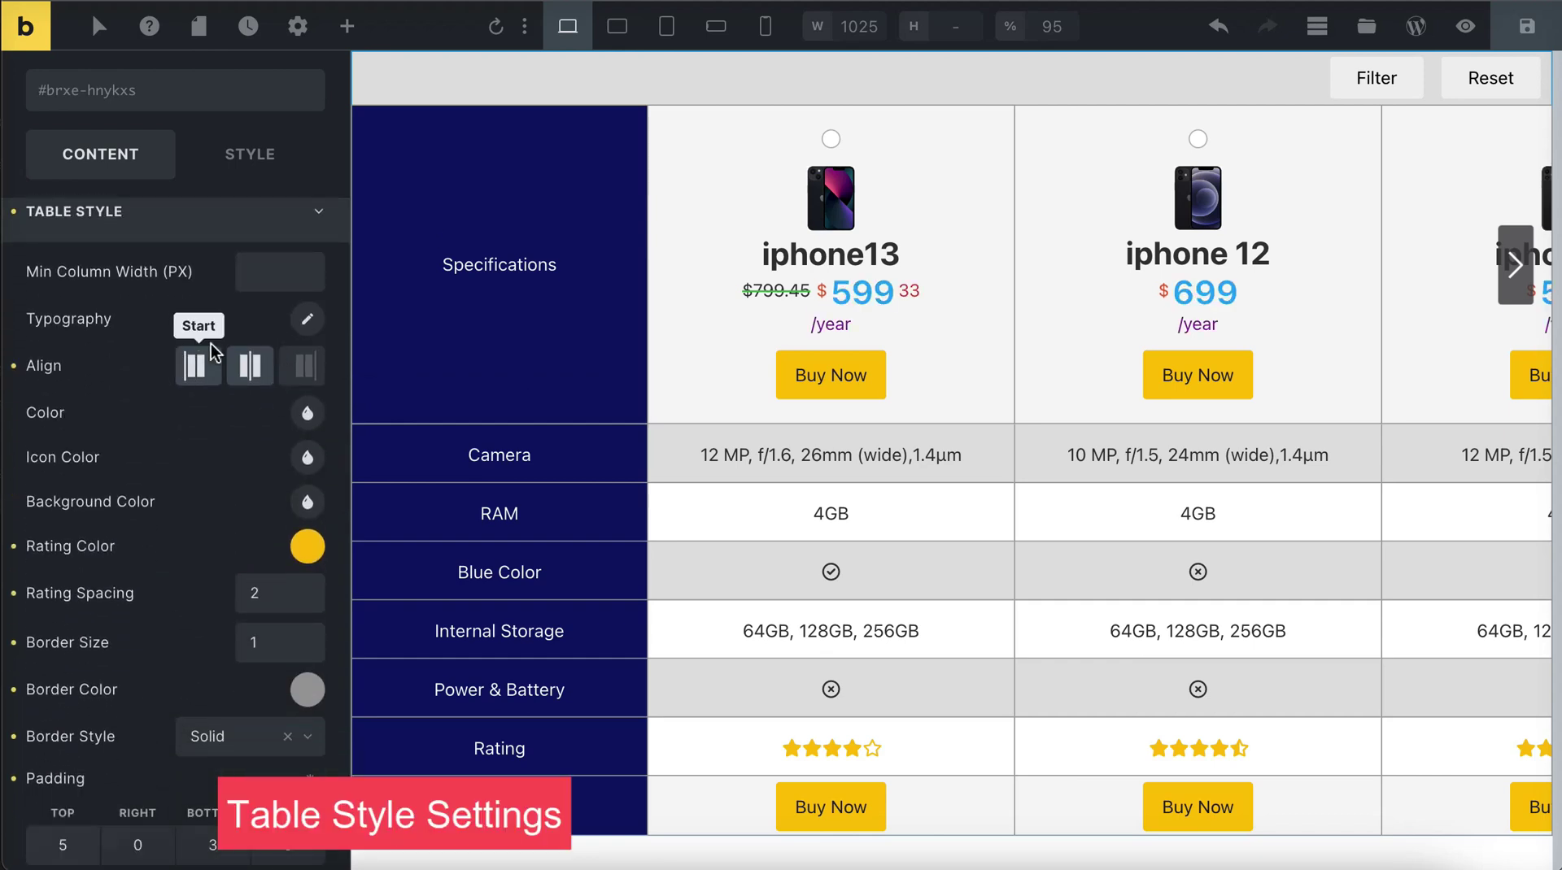
Step: Try start and end alignment for table cells, leaving the content centred
click(210, 358)
click(305, 366)
click(250, 366)
scroll(317, 431, down, 1)
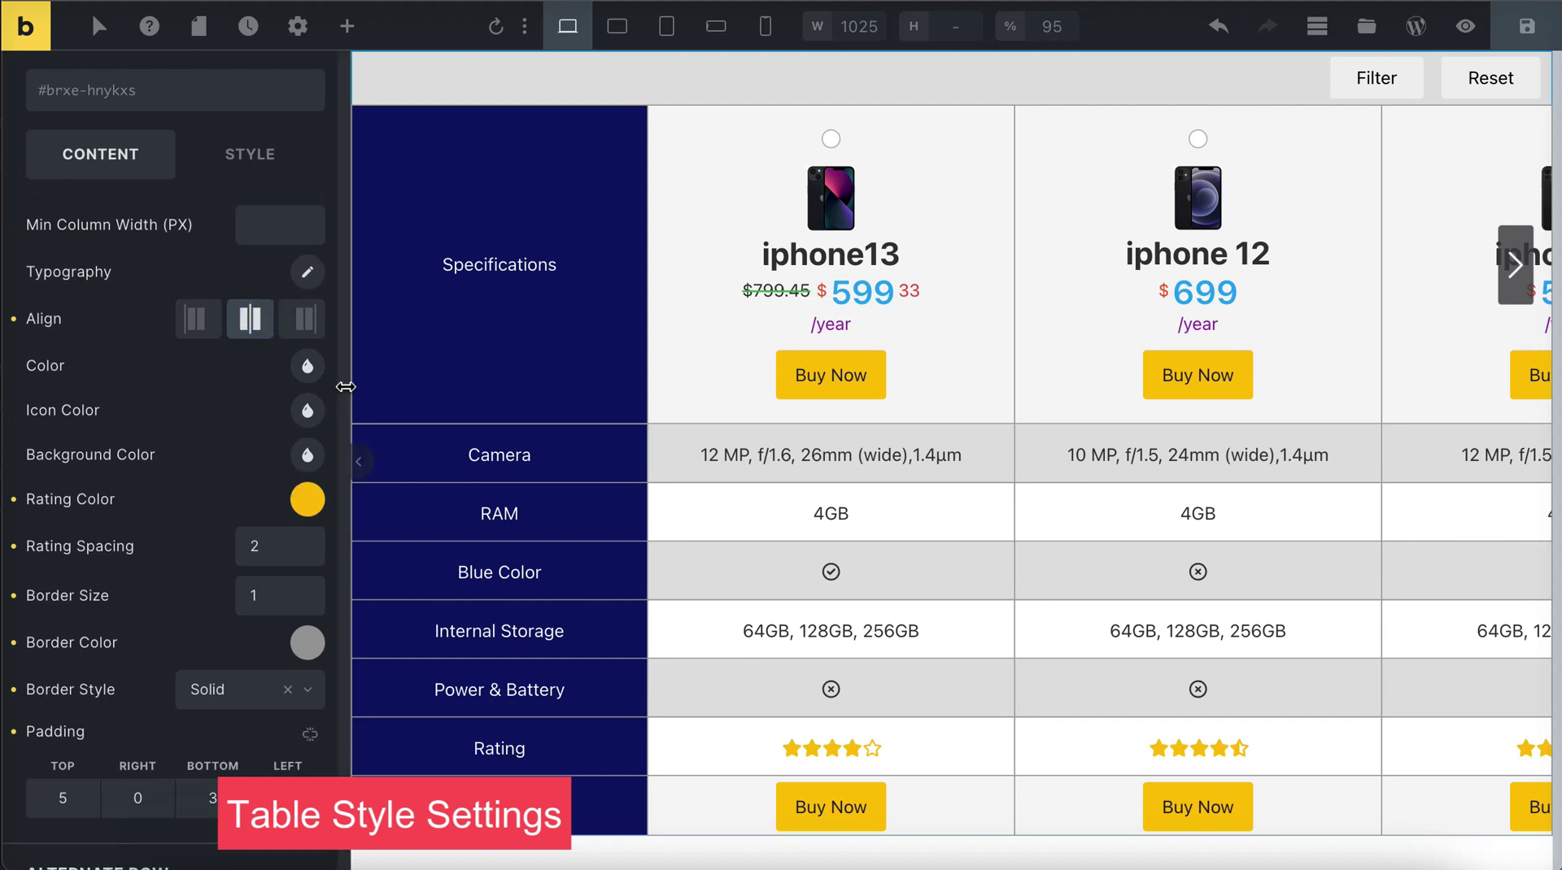
click(307, 366)
click(222, 383)
Step: Make the table's check and cross icons red
scroll(242, 412, down, 1)
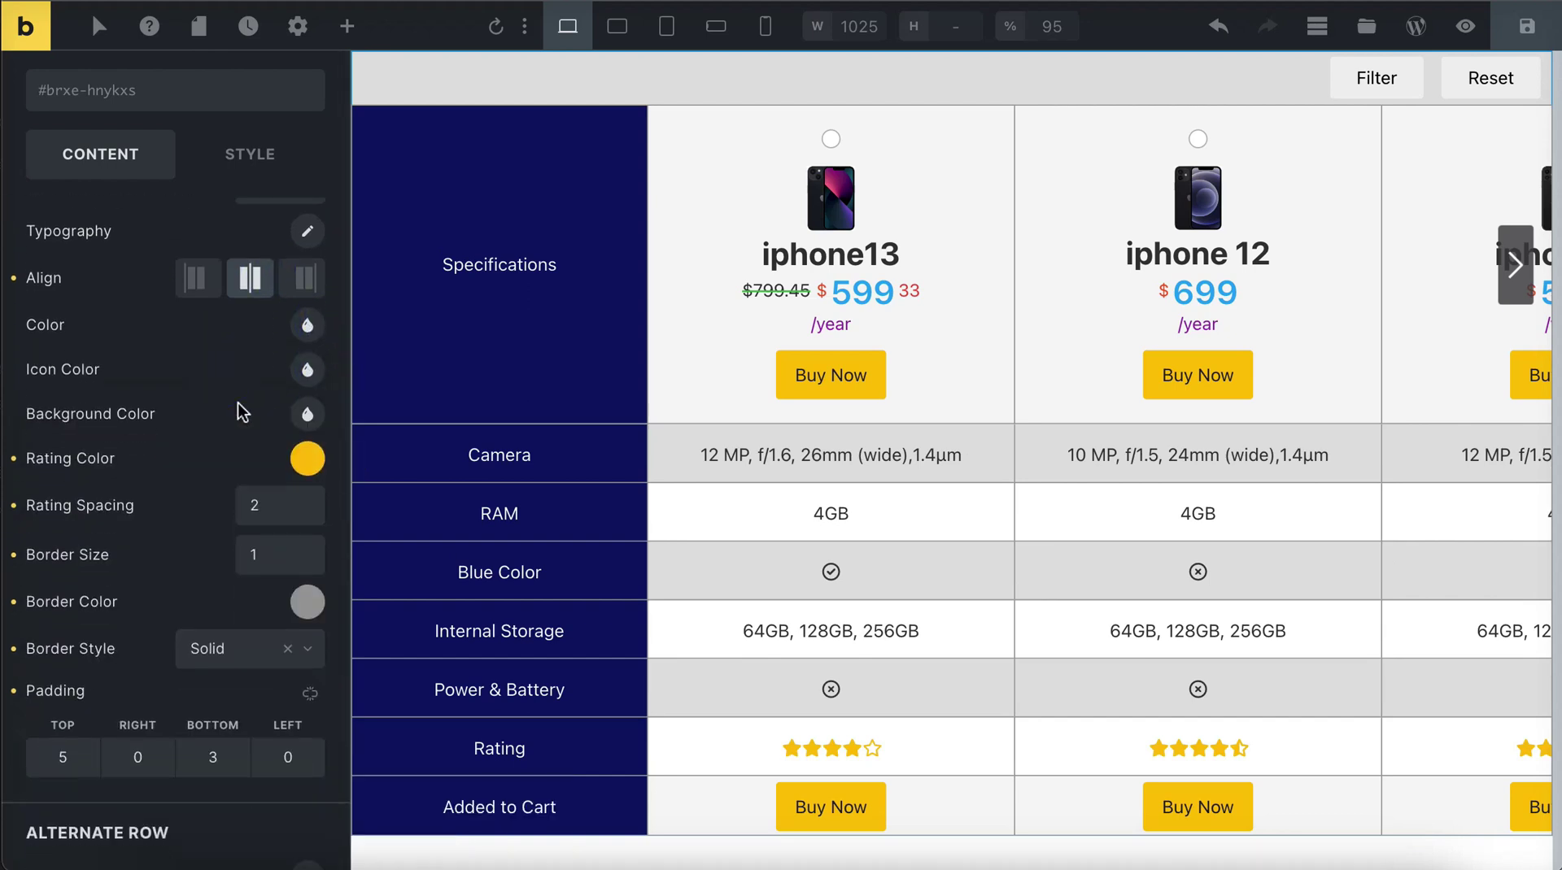
click(306, 372)
click(126, 459)
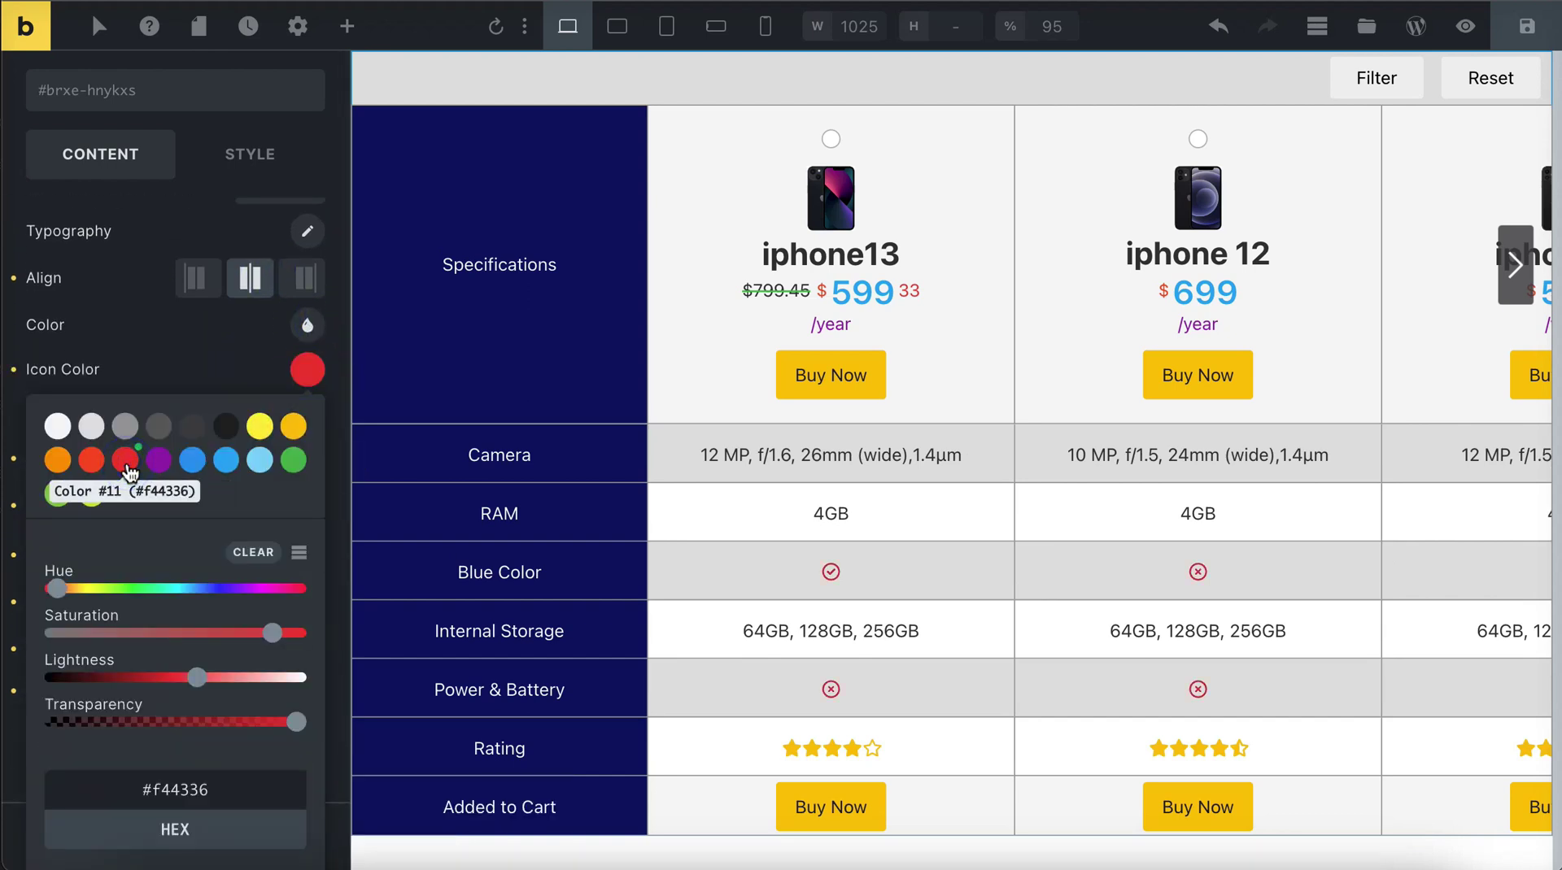
click(169, 344)
Step: Give alternate table rows a pale grey #e0e0e0 background
scroll(173, 382, down, 1)
scroll(172, 382, down, 2)
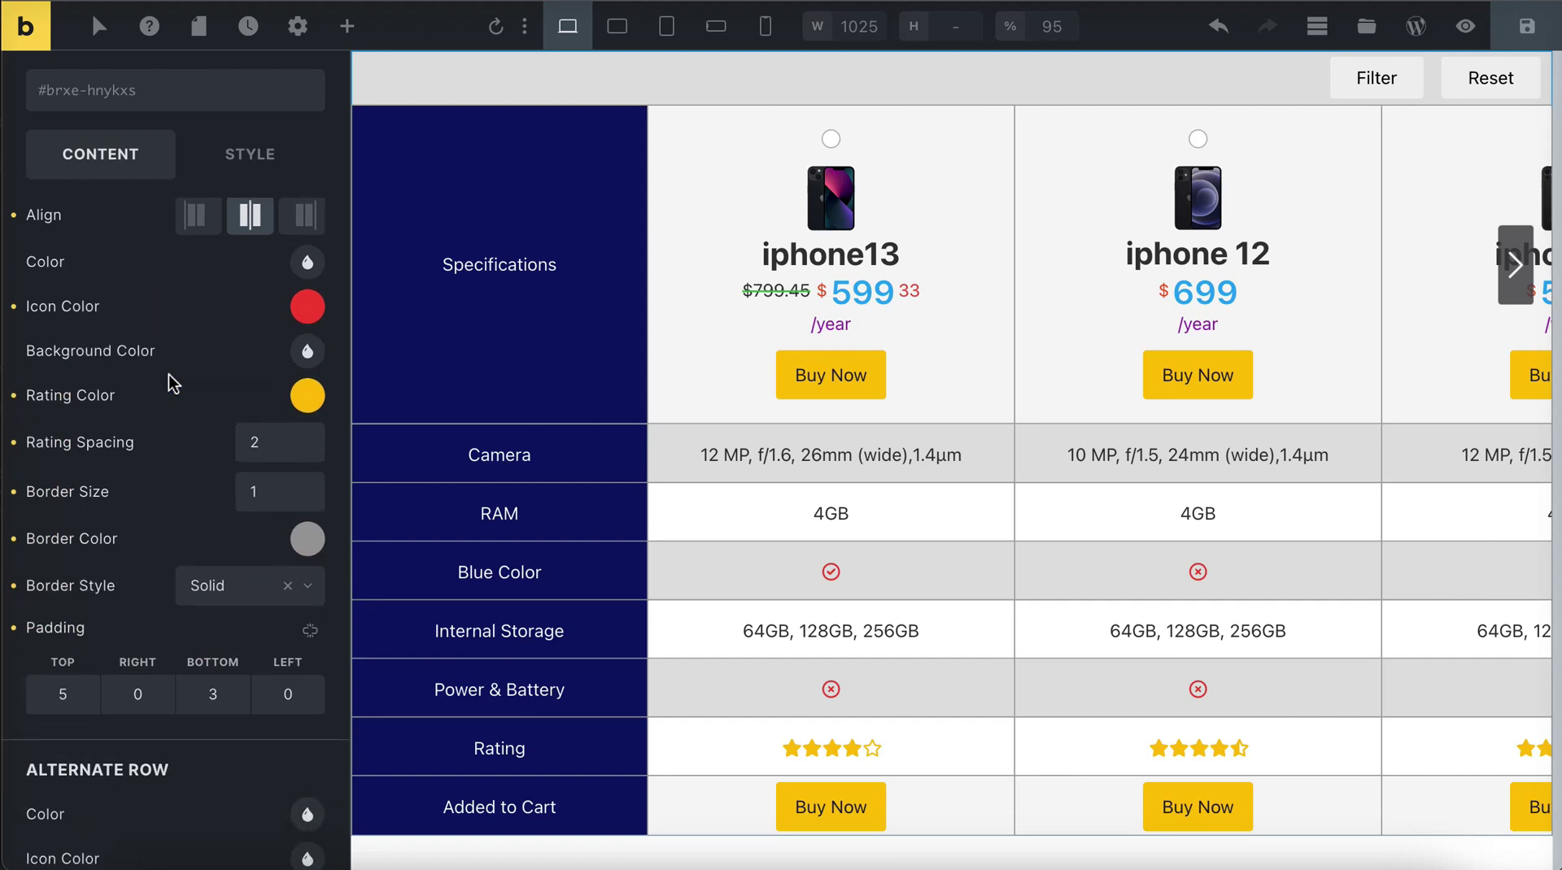
click(308, 348)
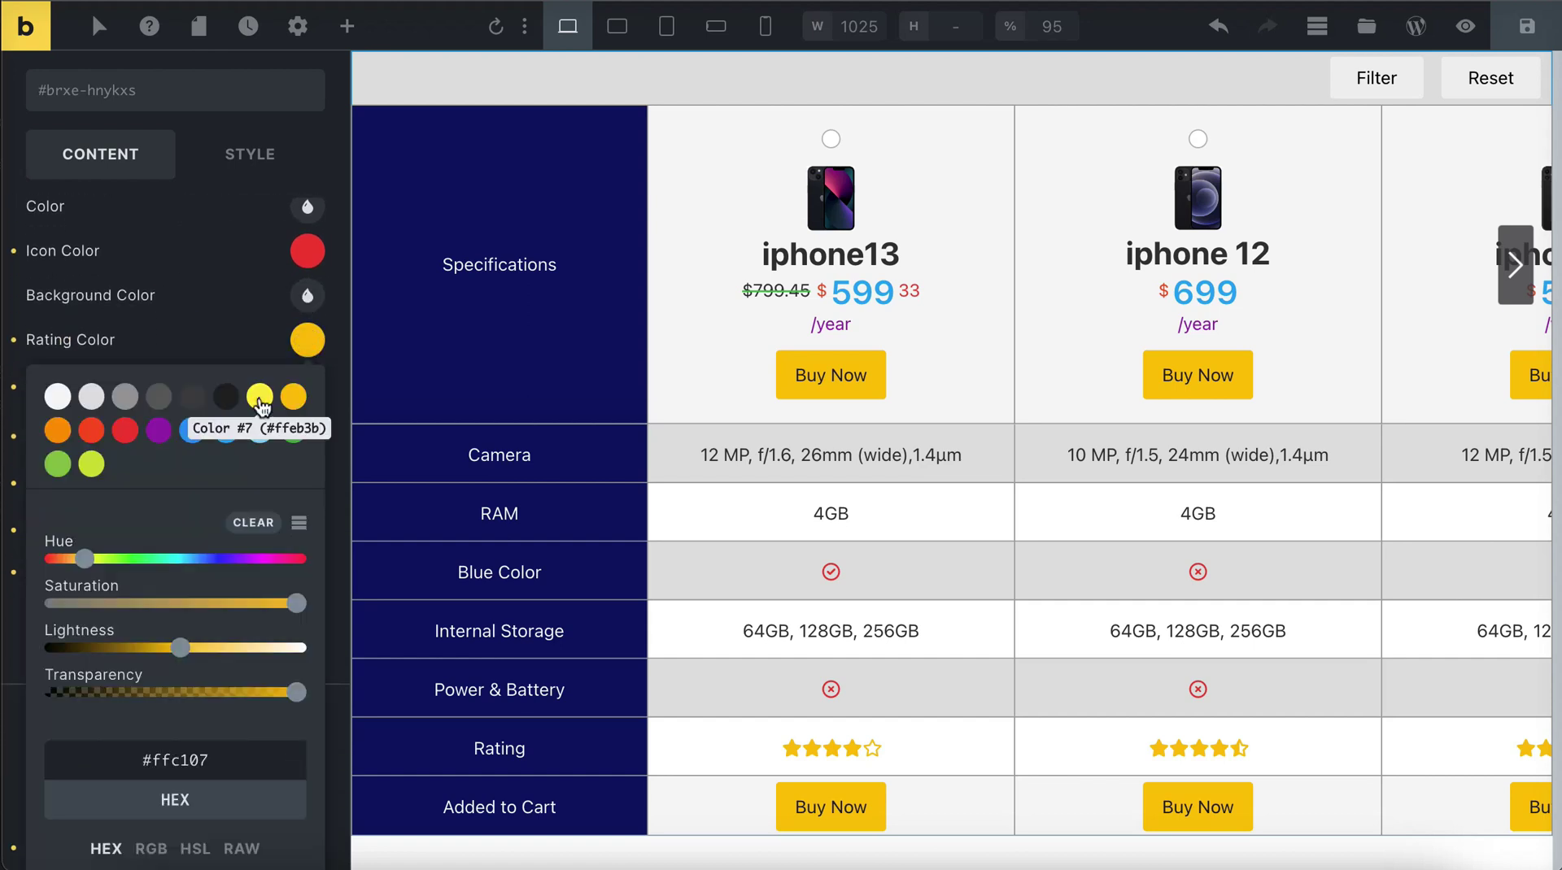
scroll(225, 366, down, 3)
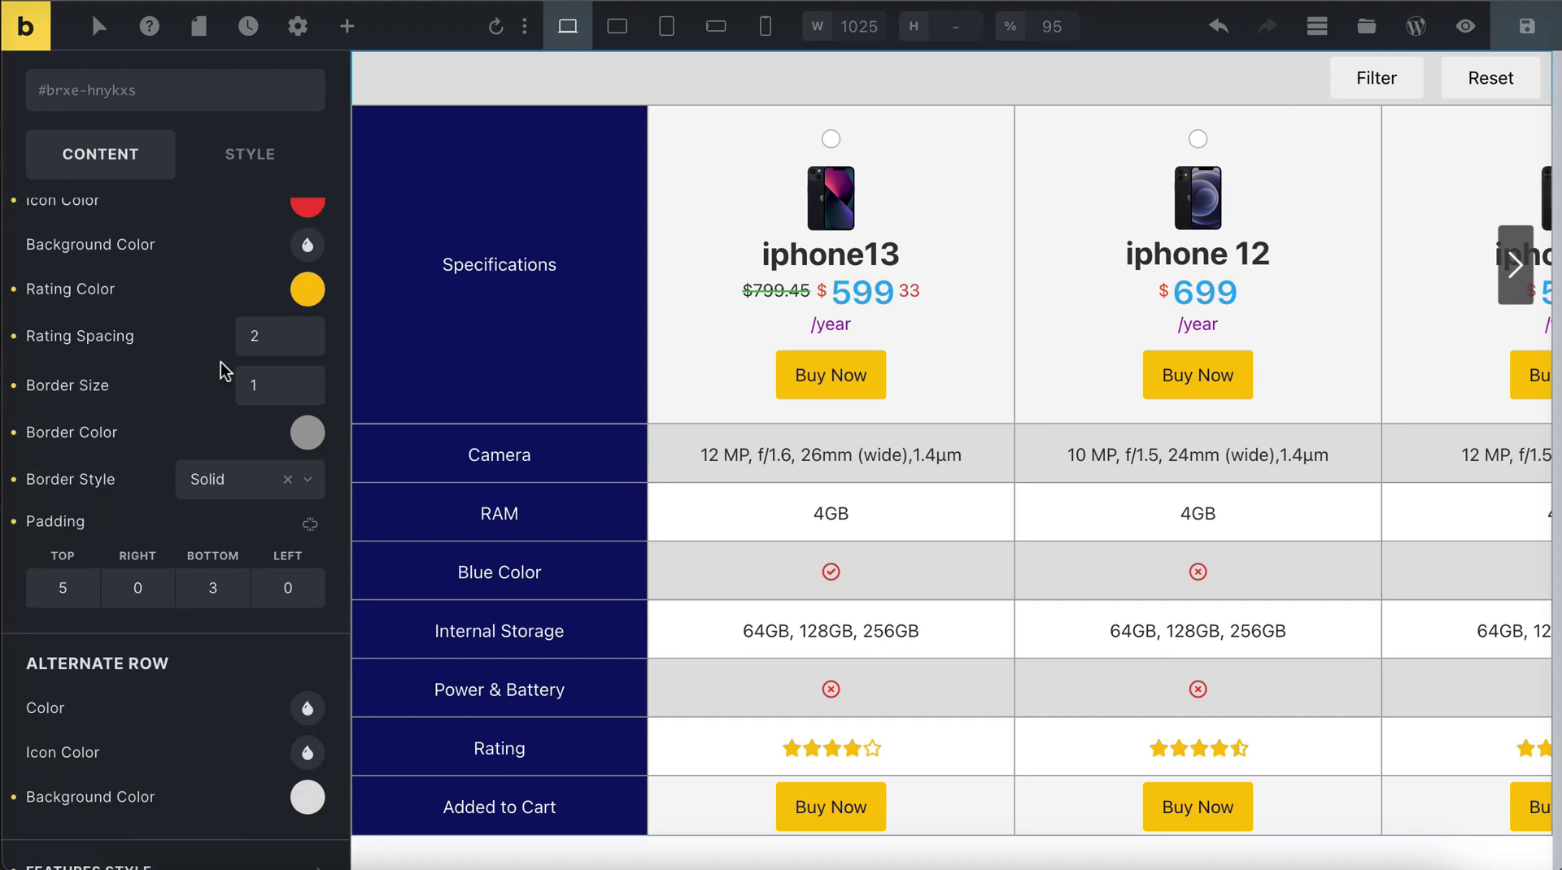
click(308, 723)
scroll(152, 742, down, 3)
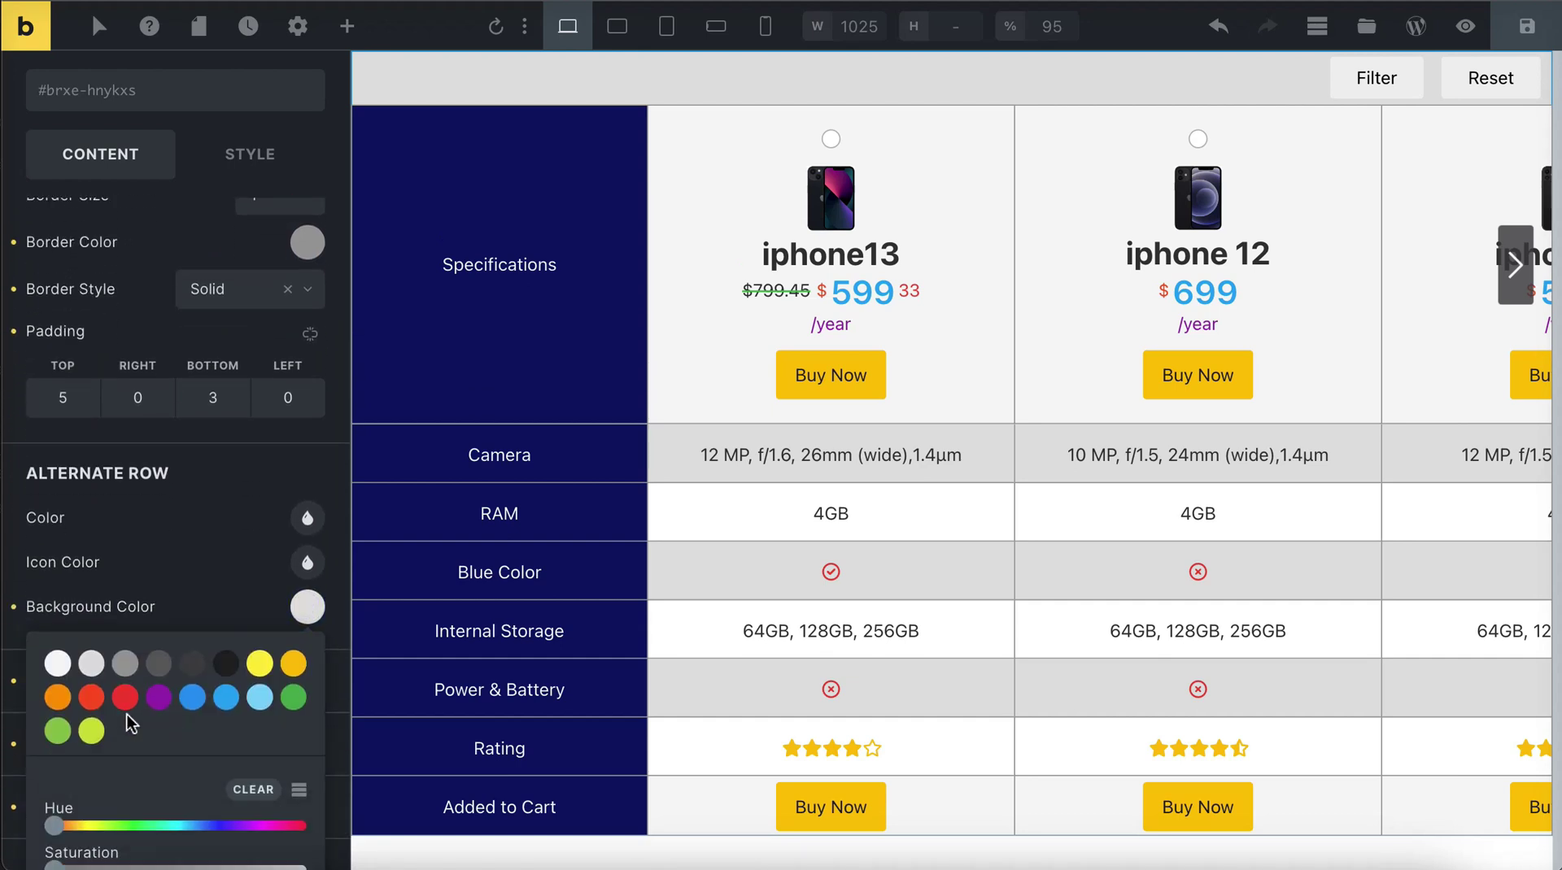
click(125, 663)
click(91, 667)
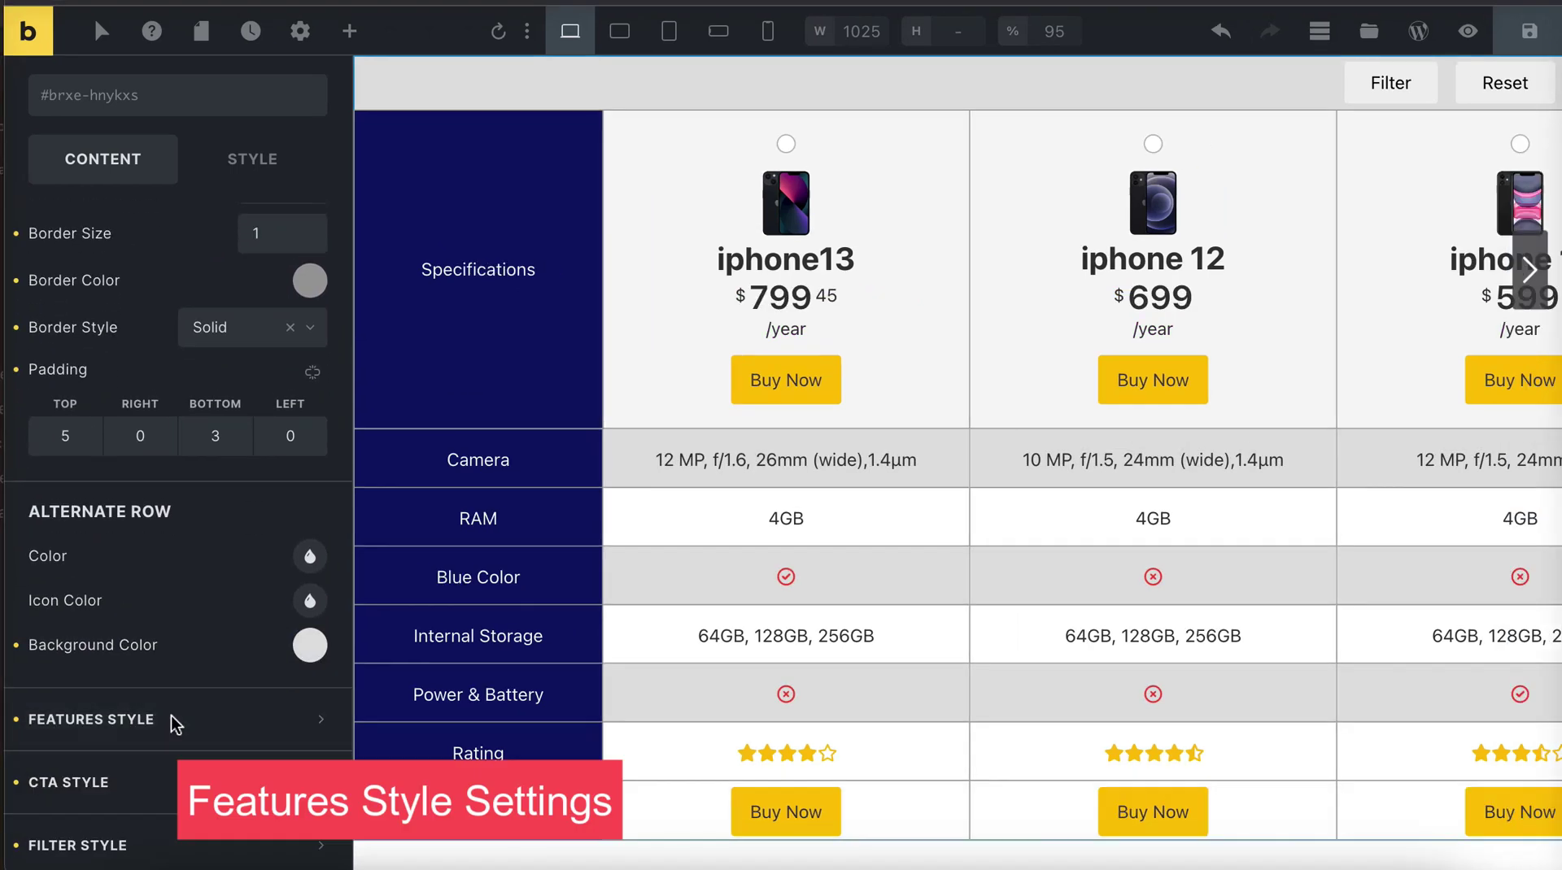
Step: Give the feature column a 300 minimum width with centred row labels
click(170, 721)
click(276, 317)
text(300)
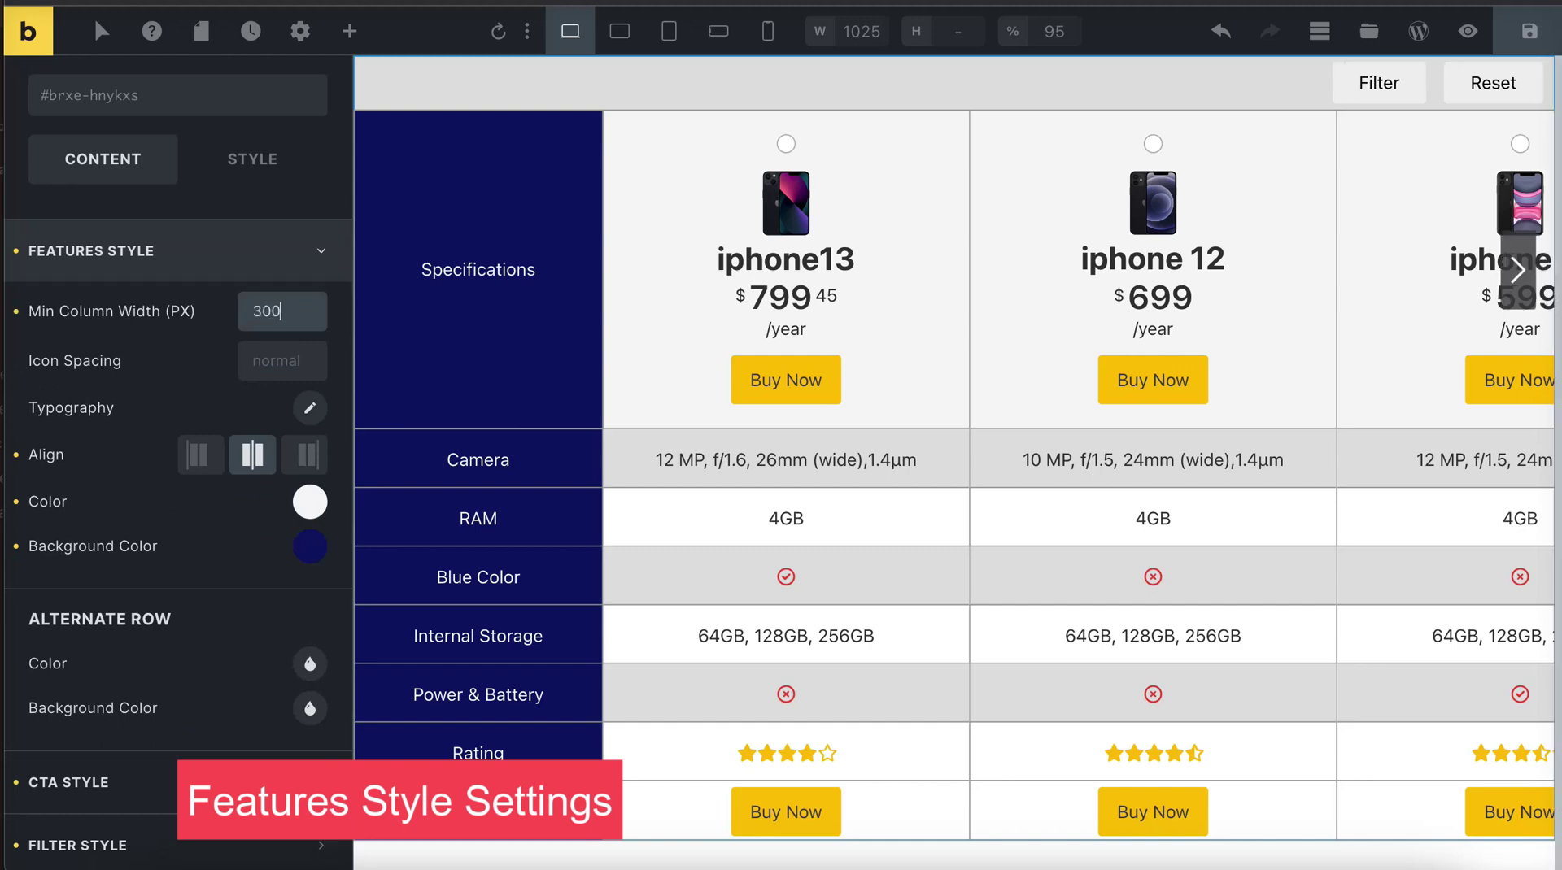
click(204, 460)
click(308, 454)
click(253, 454)
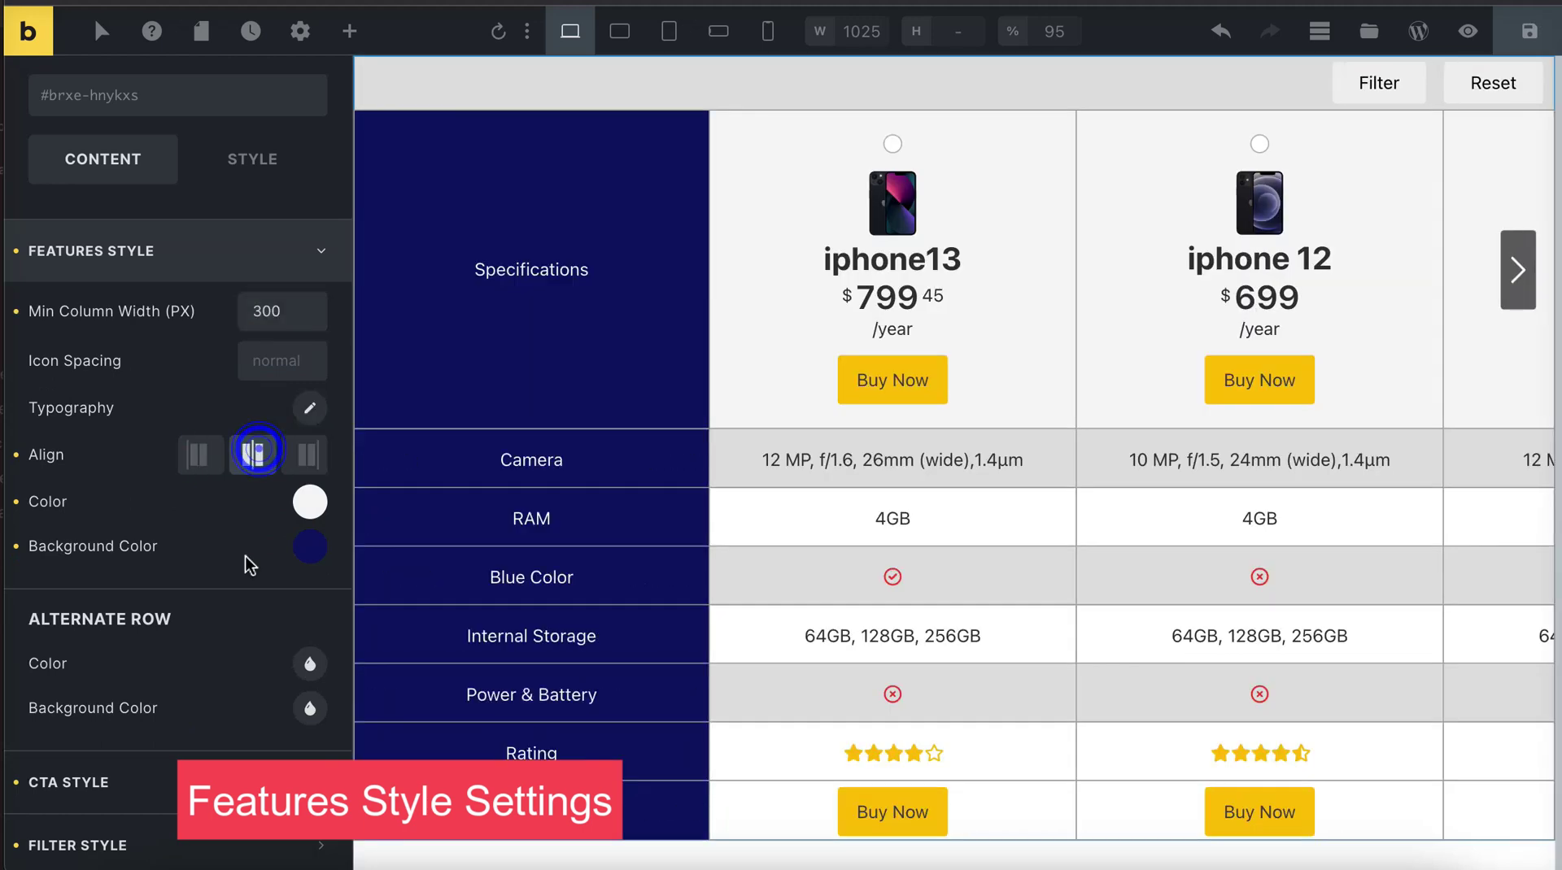
Step: Set the table title colour to the near-white preset #f5f5f5
click(162, 783)
click(310, 315)
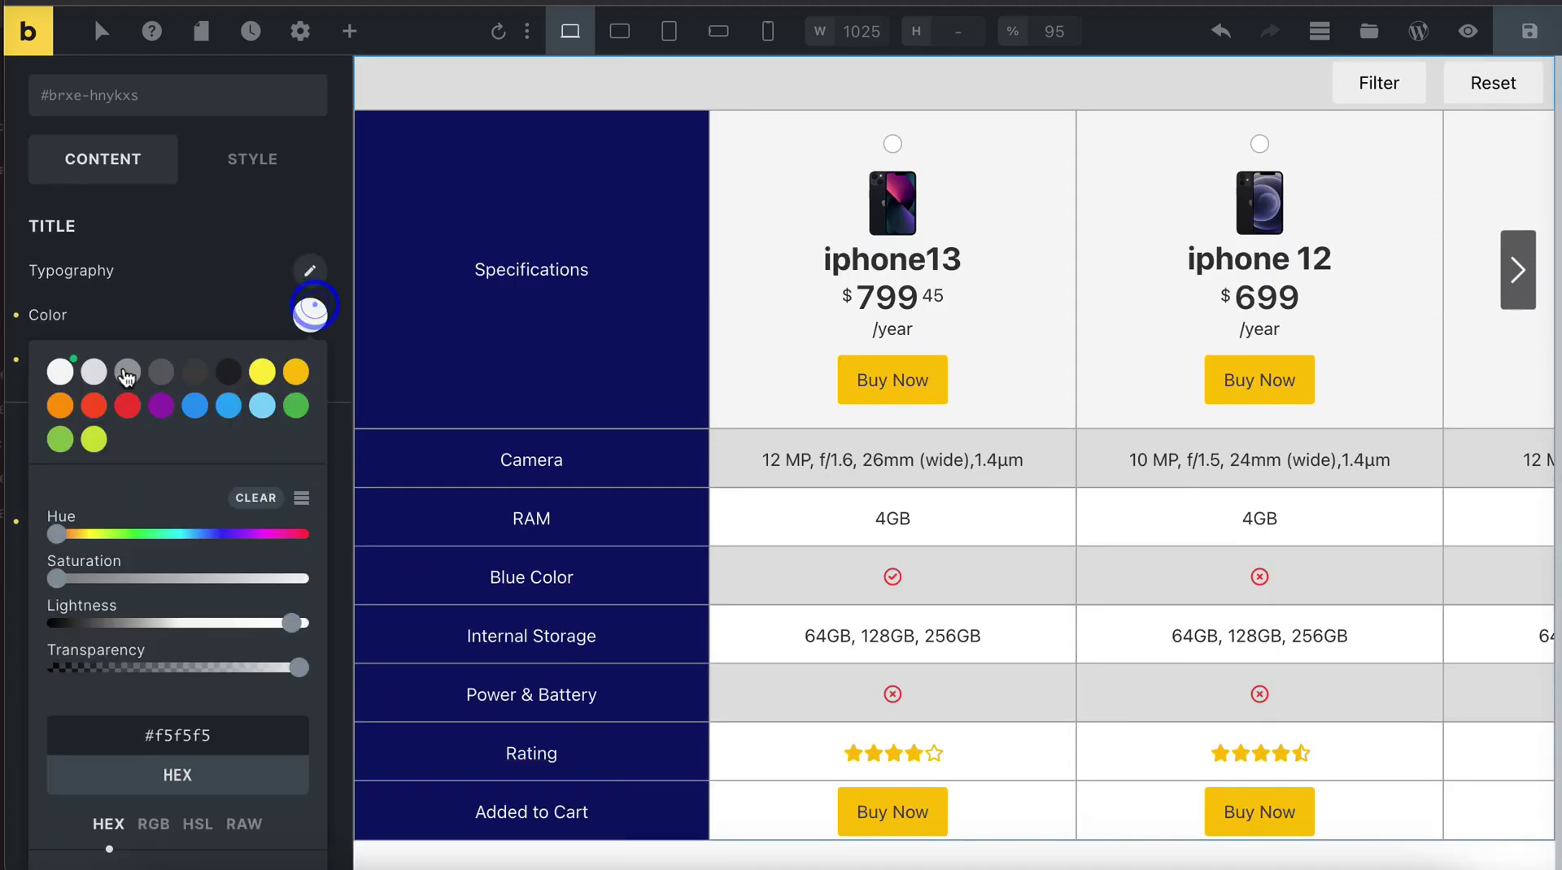
click(95, 371)
click(60, 371)
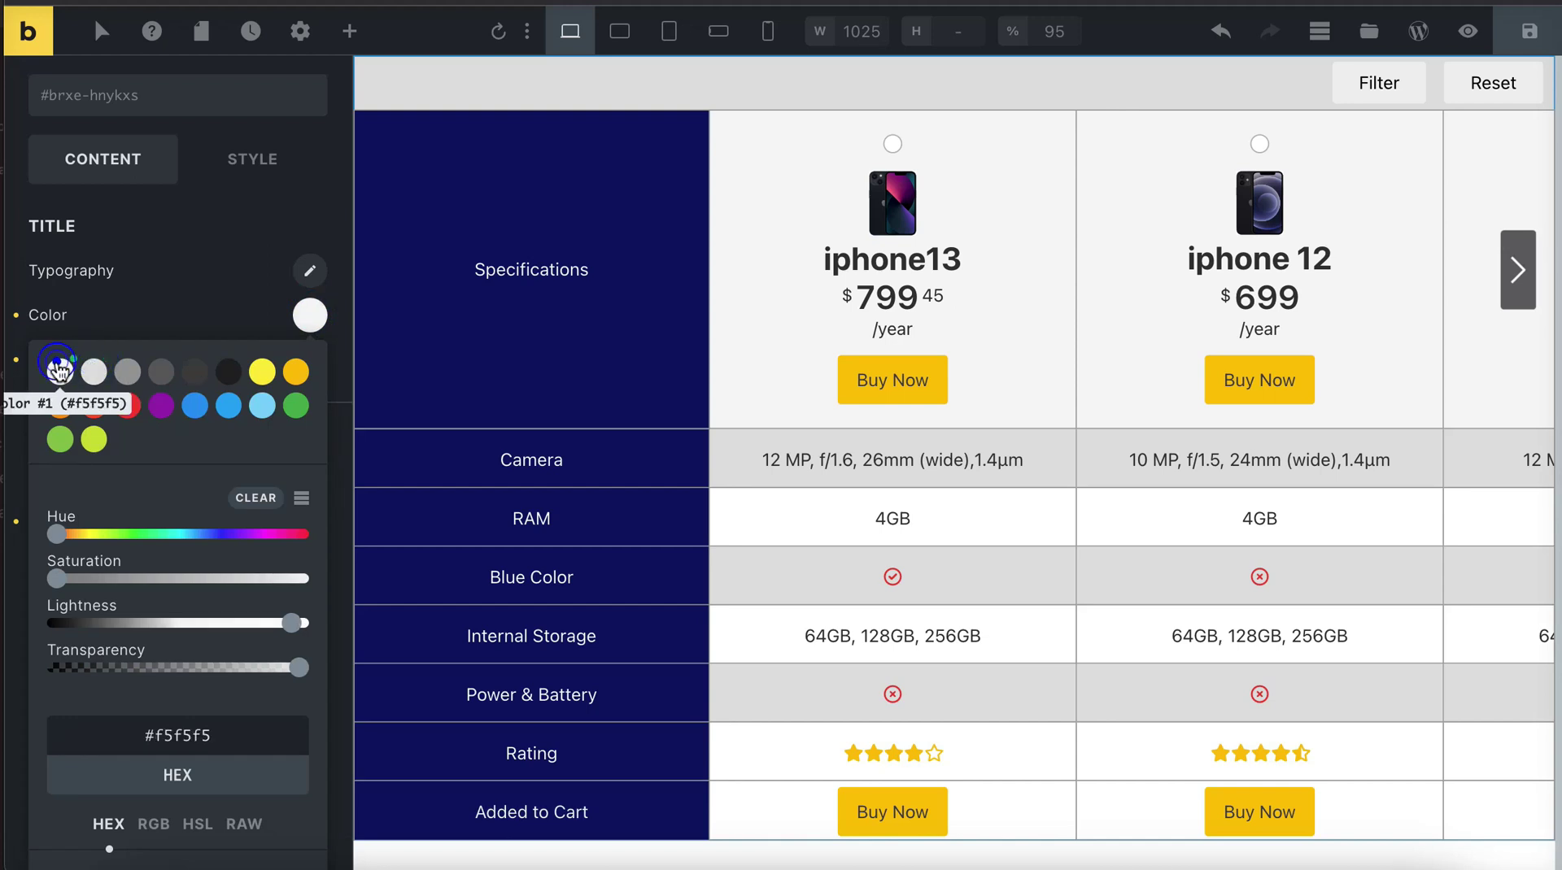
Step: Make the Buy Now button text black and set its top padding to 10
click(310, 529)
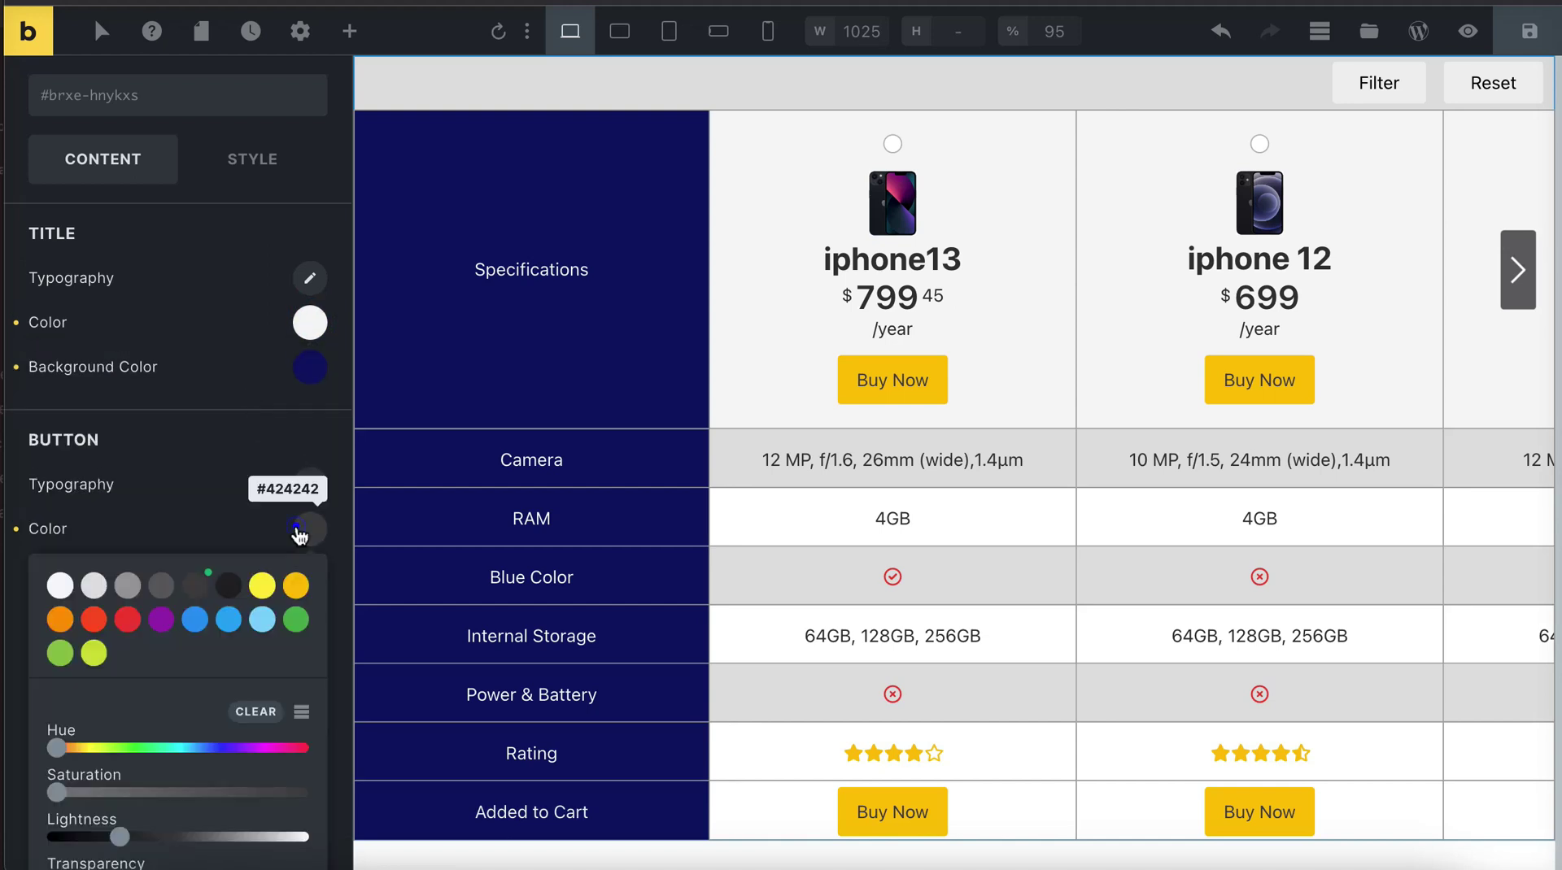
click(228, 582)
click(233, 486)
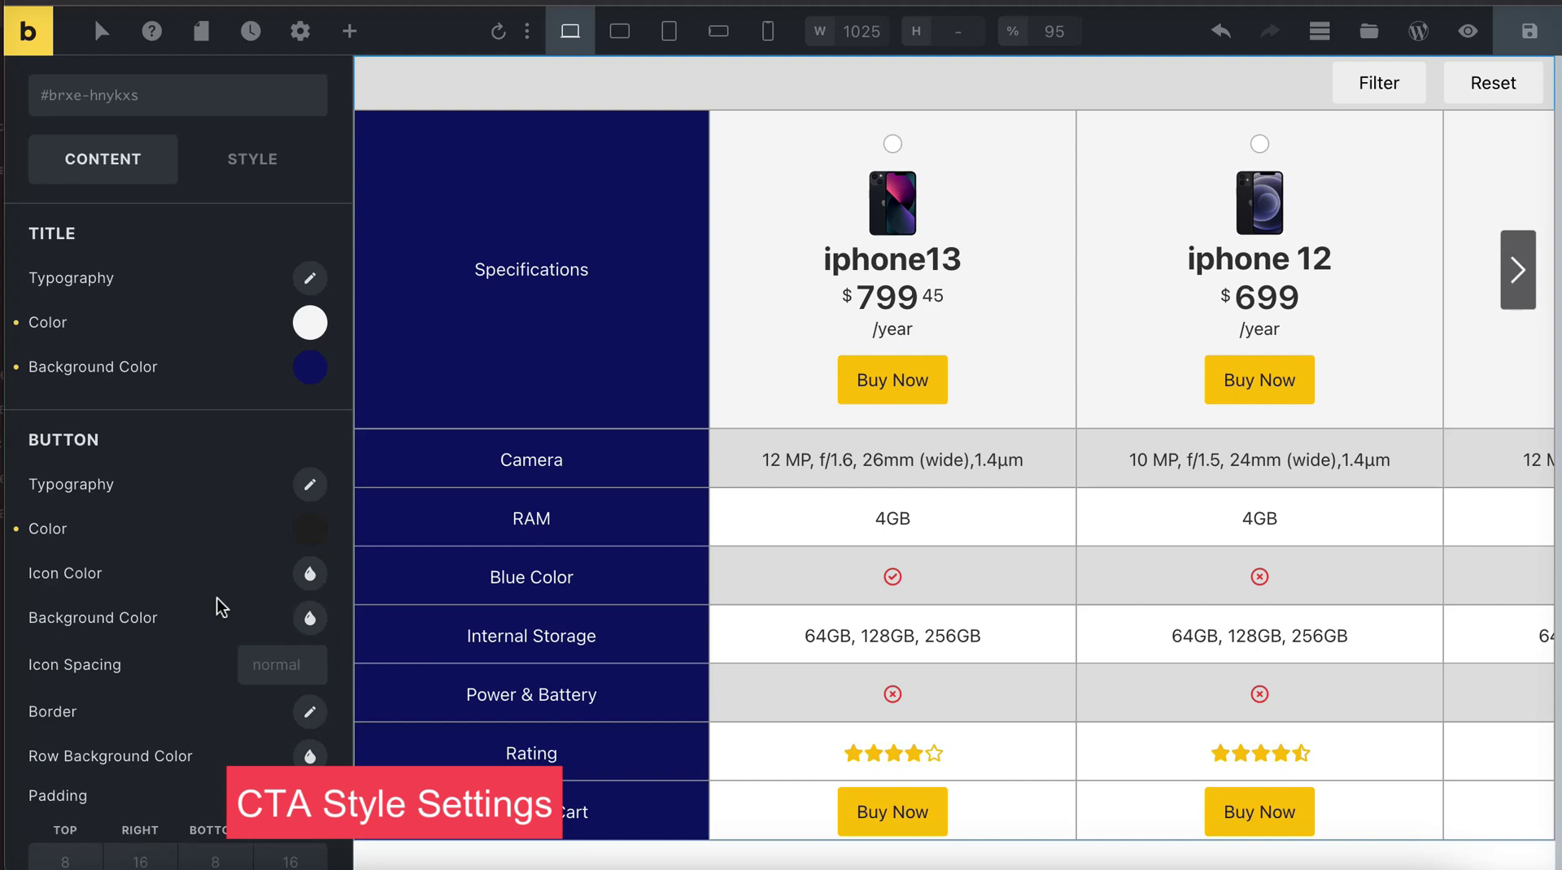
scroll(221, 606, down, 1)
click(87, 768)
text(10)
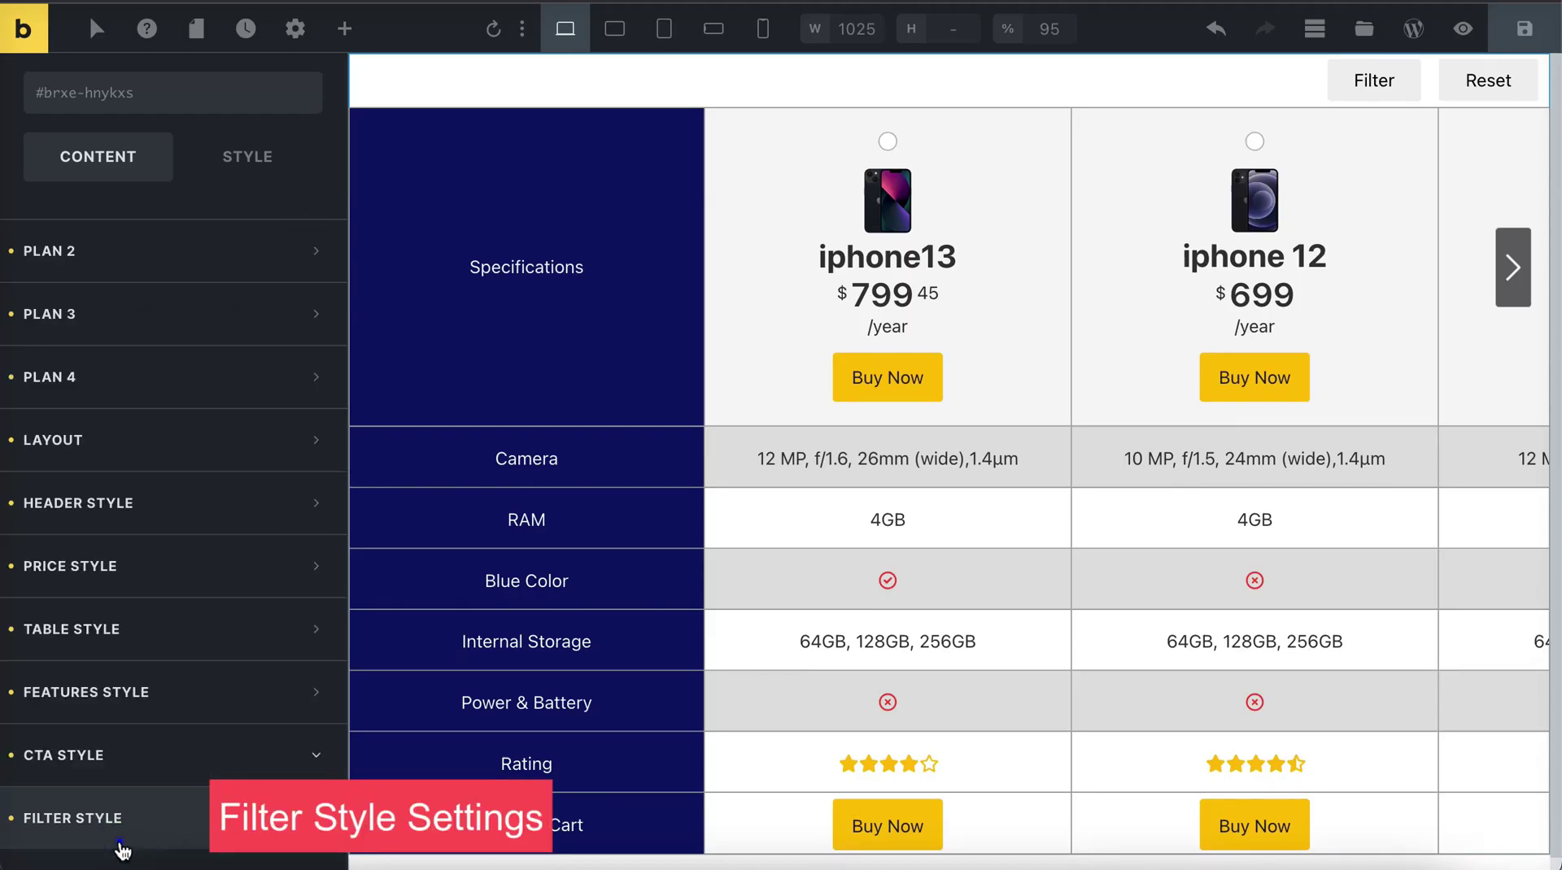
click(118, 838)
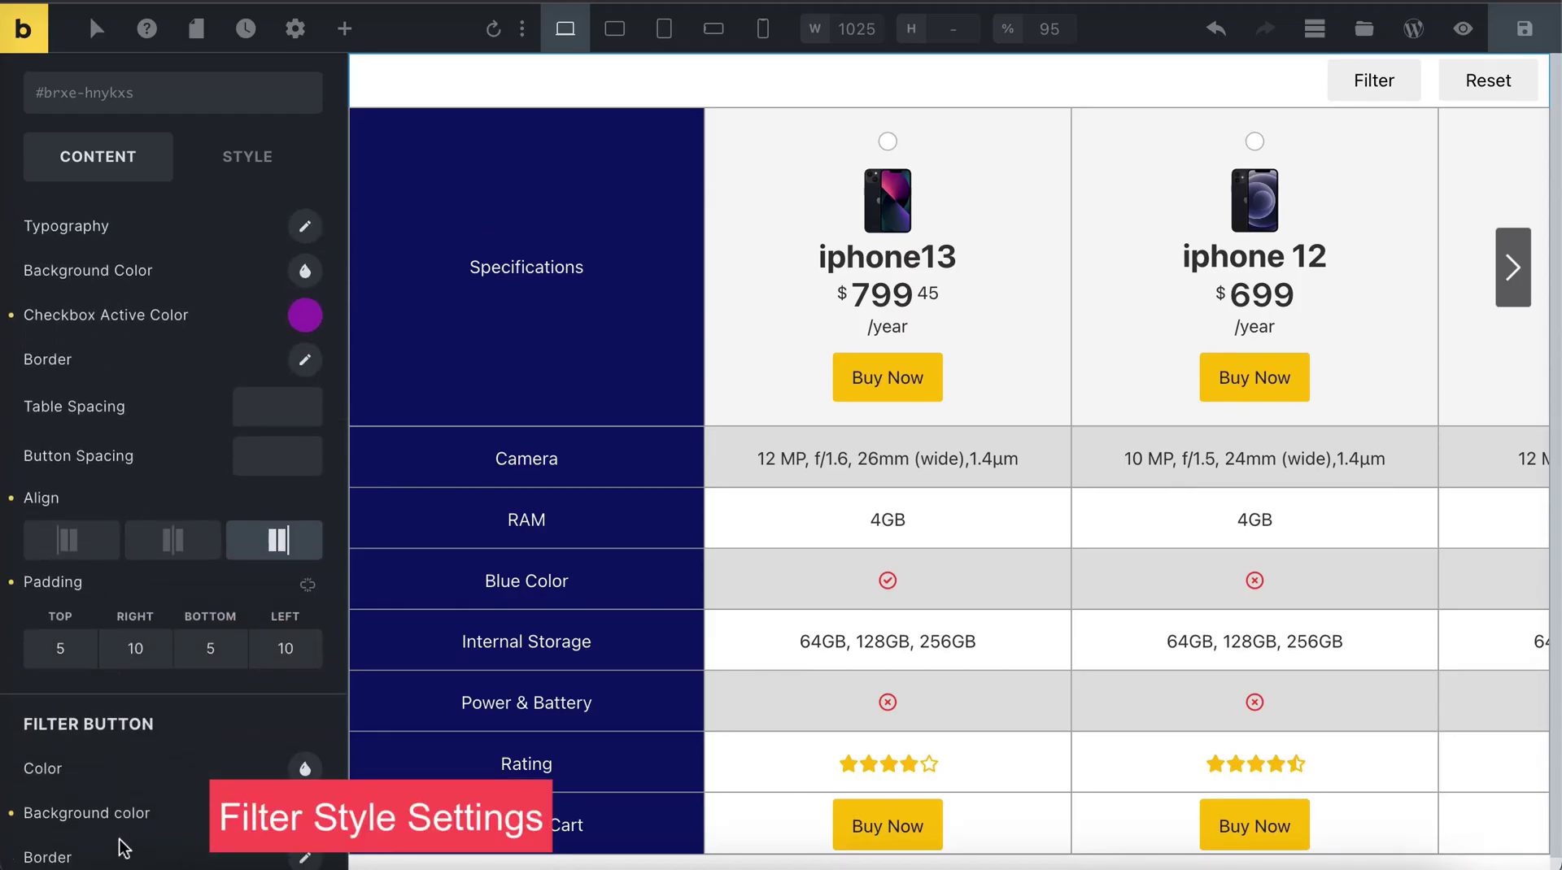
Step: Make checked comparison checkboxes red and preview by ticking iphone13
scroll(122, 848, up, 1)
click(305, 362)
click(126, 449)
click(190, 331)
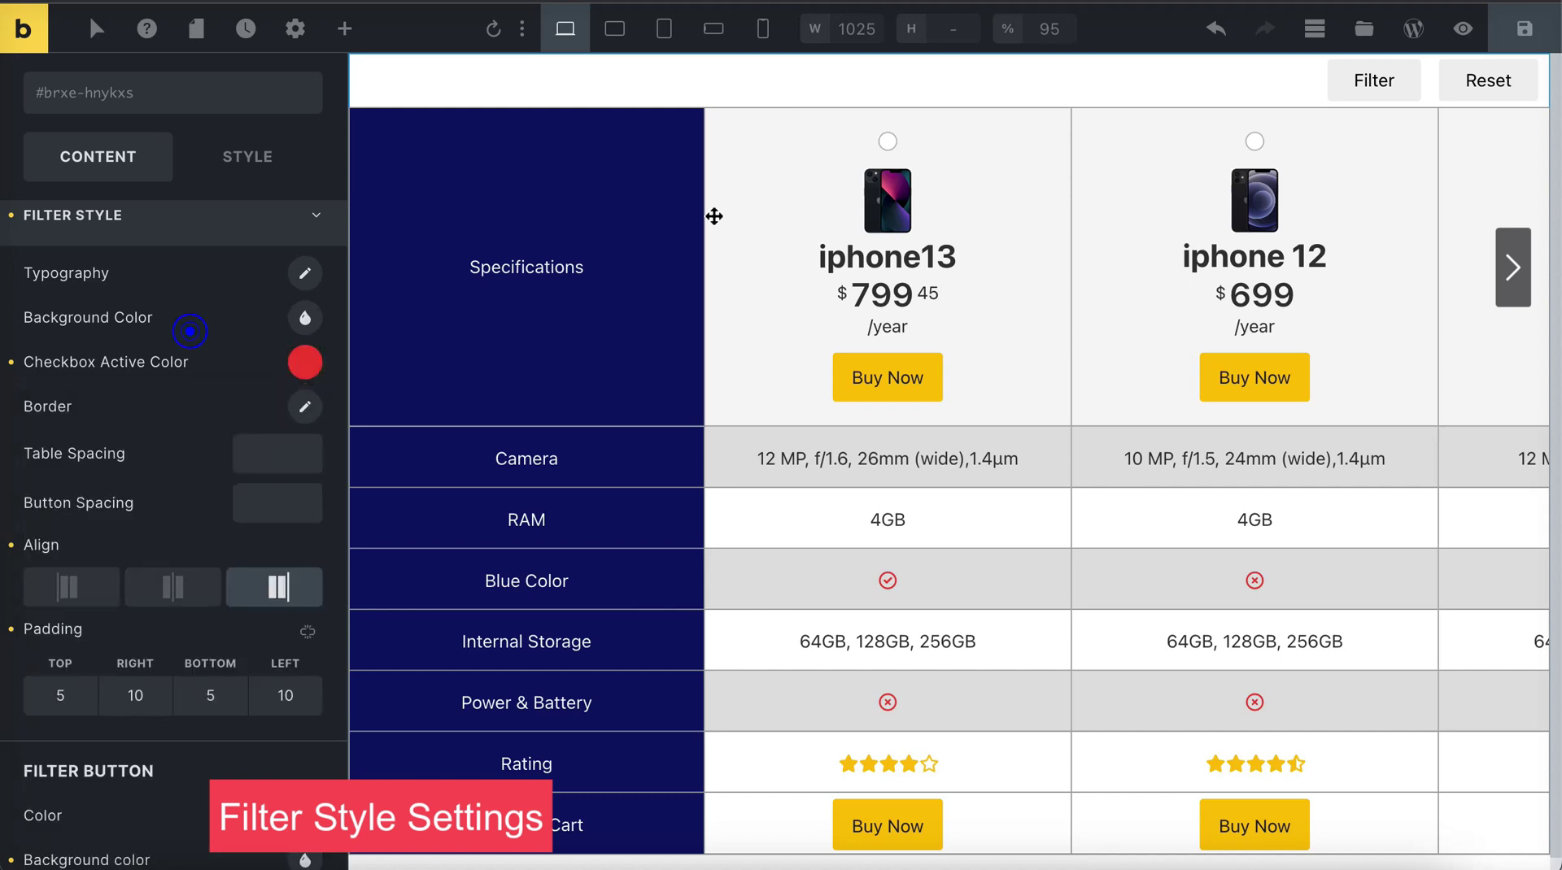
click(887, 142)
Step: Set filter spacing to 5 and 8 and centre the Filter and Reset buttons
click(254, 440)
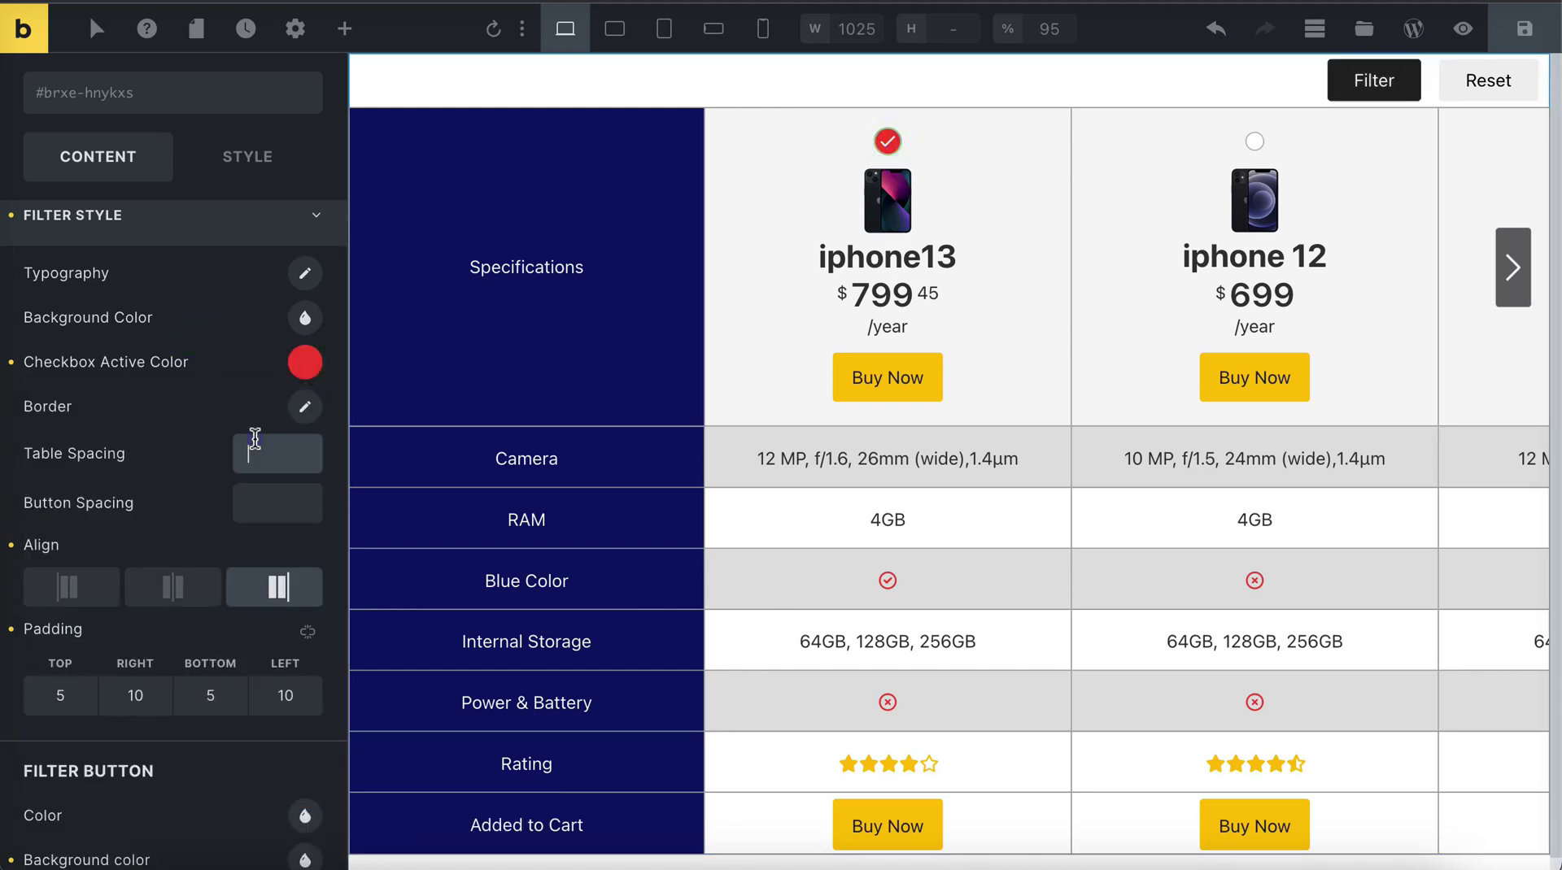
text(5)
click(258, 511)
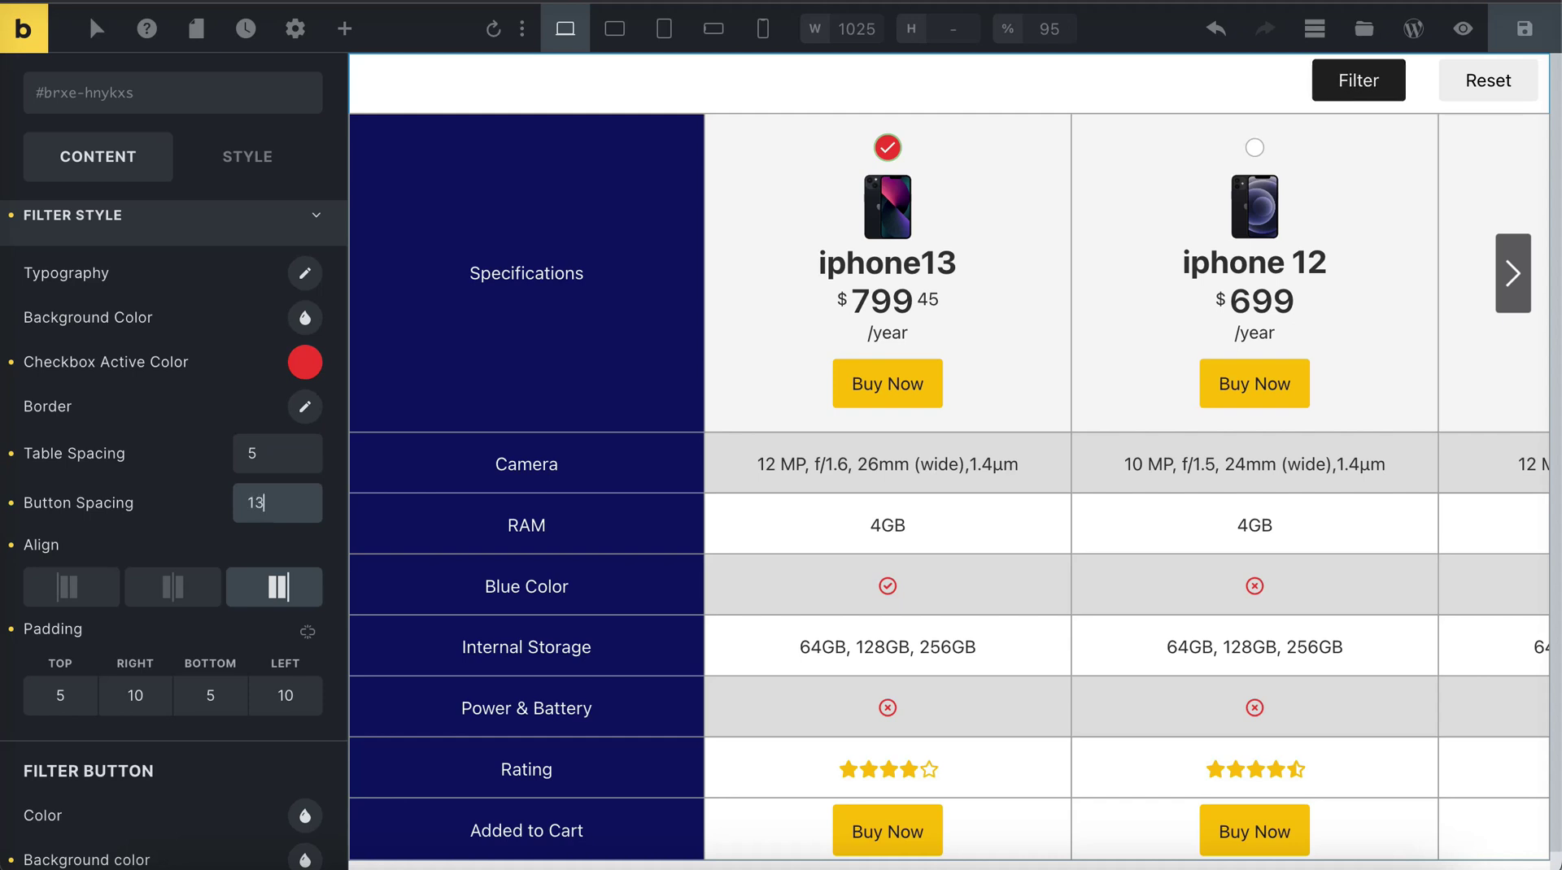
scroll(173, 488, down, 3)
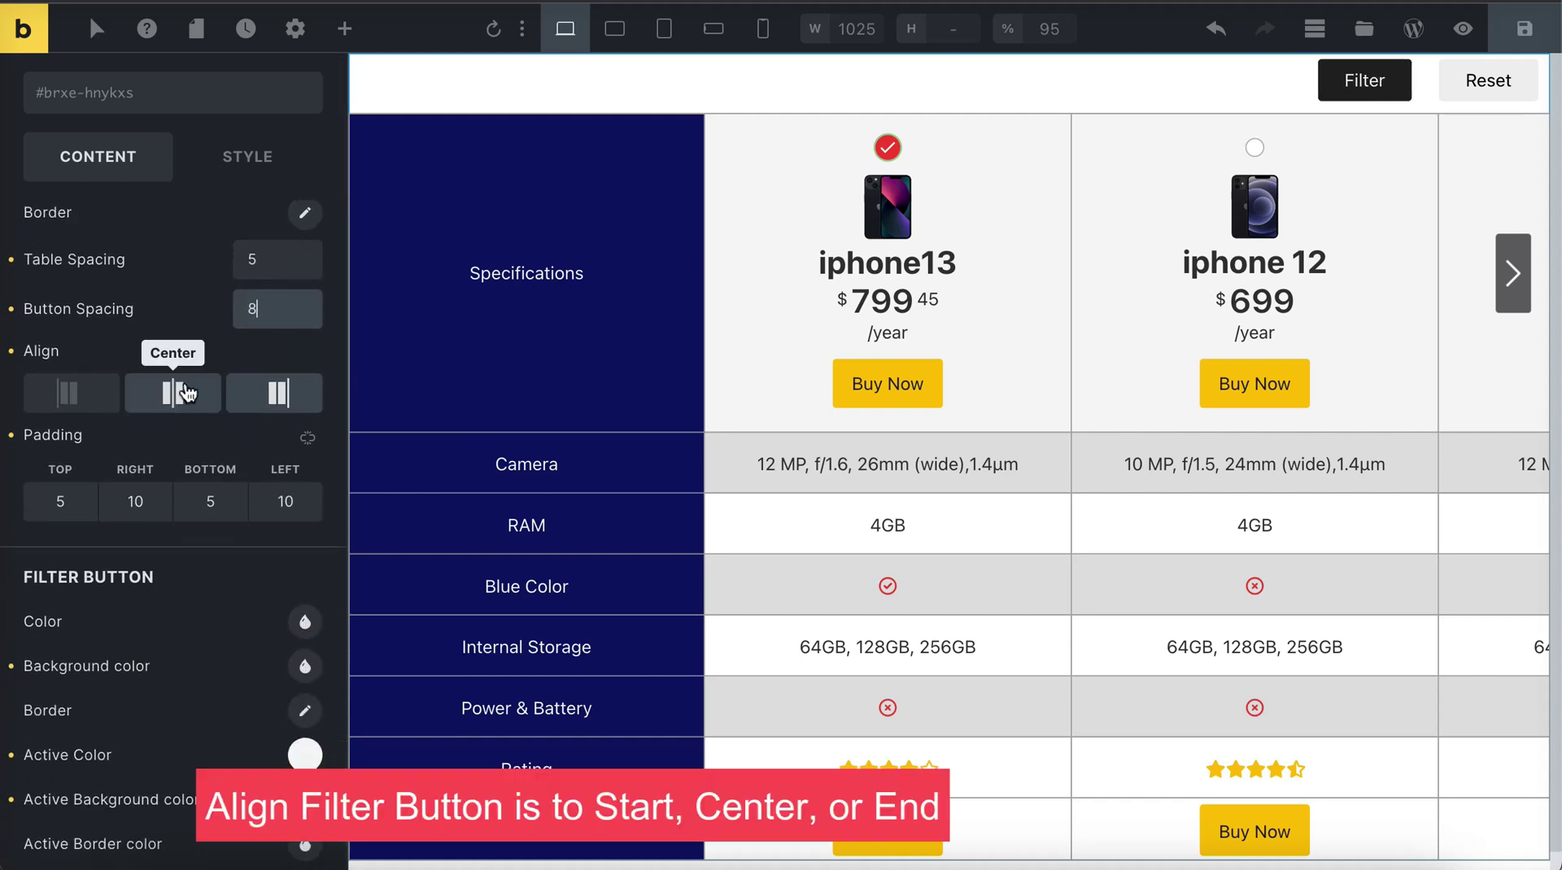
click(173, 393)
click(75, 390)
click(174, 393)
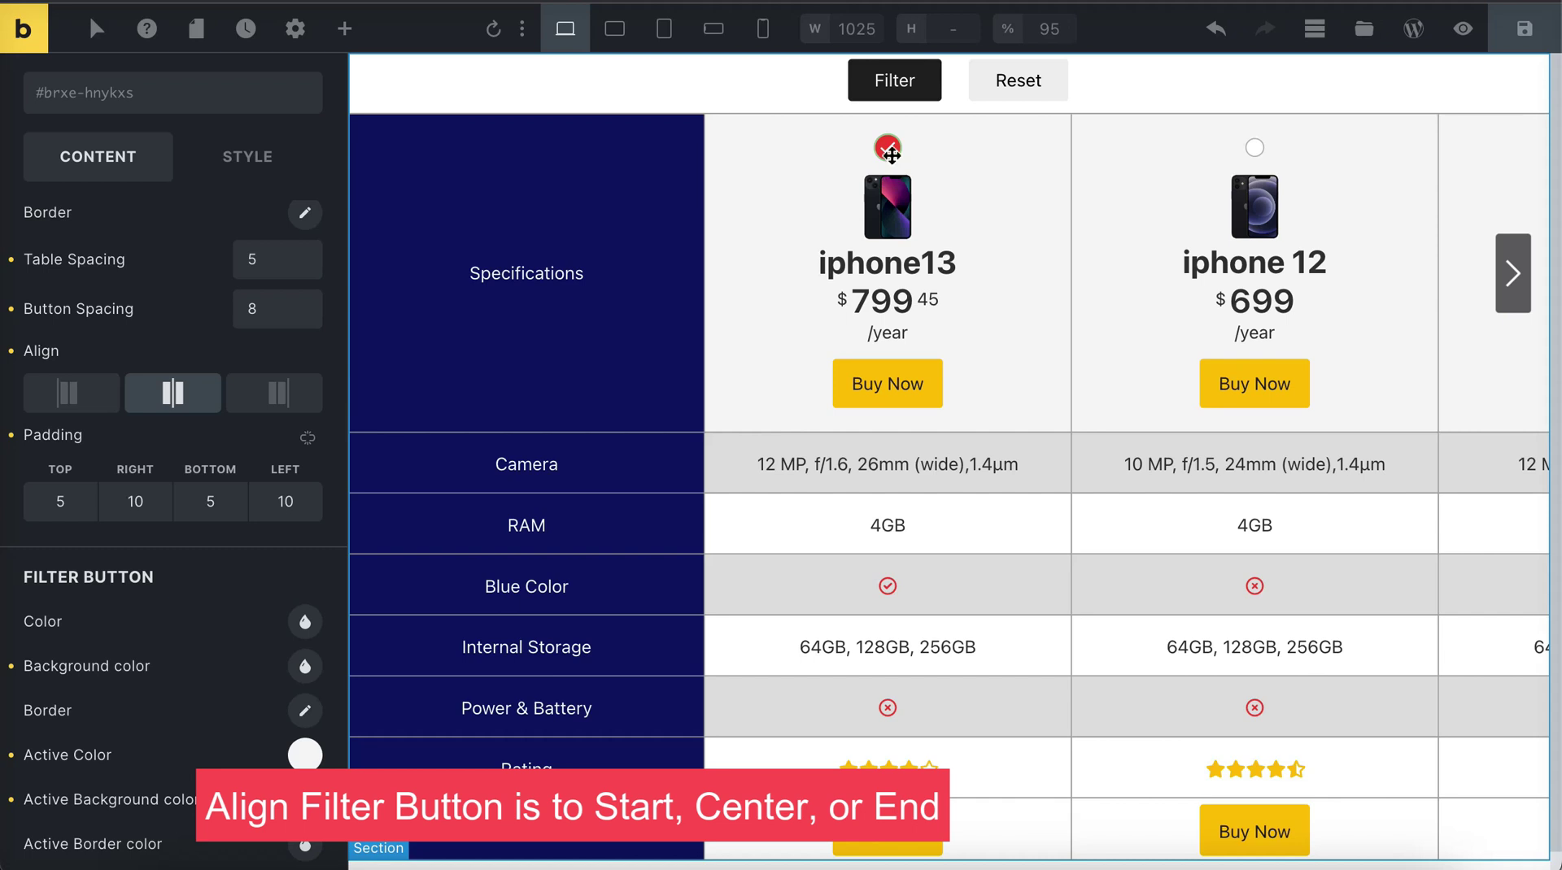
Step: Make the active Filter button background purple and preview it
scroll(212, 569, down, 3)
scroll(215, 572, down, 1)
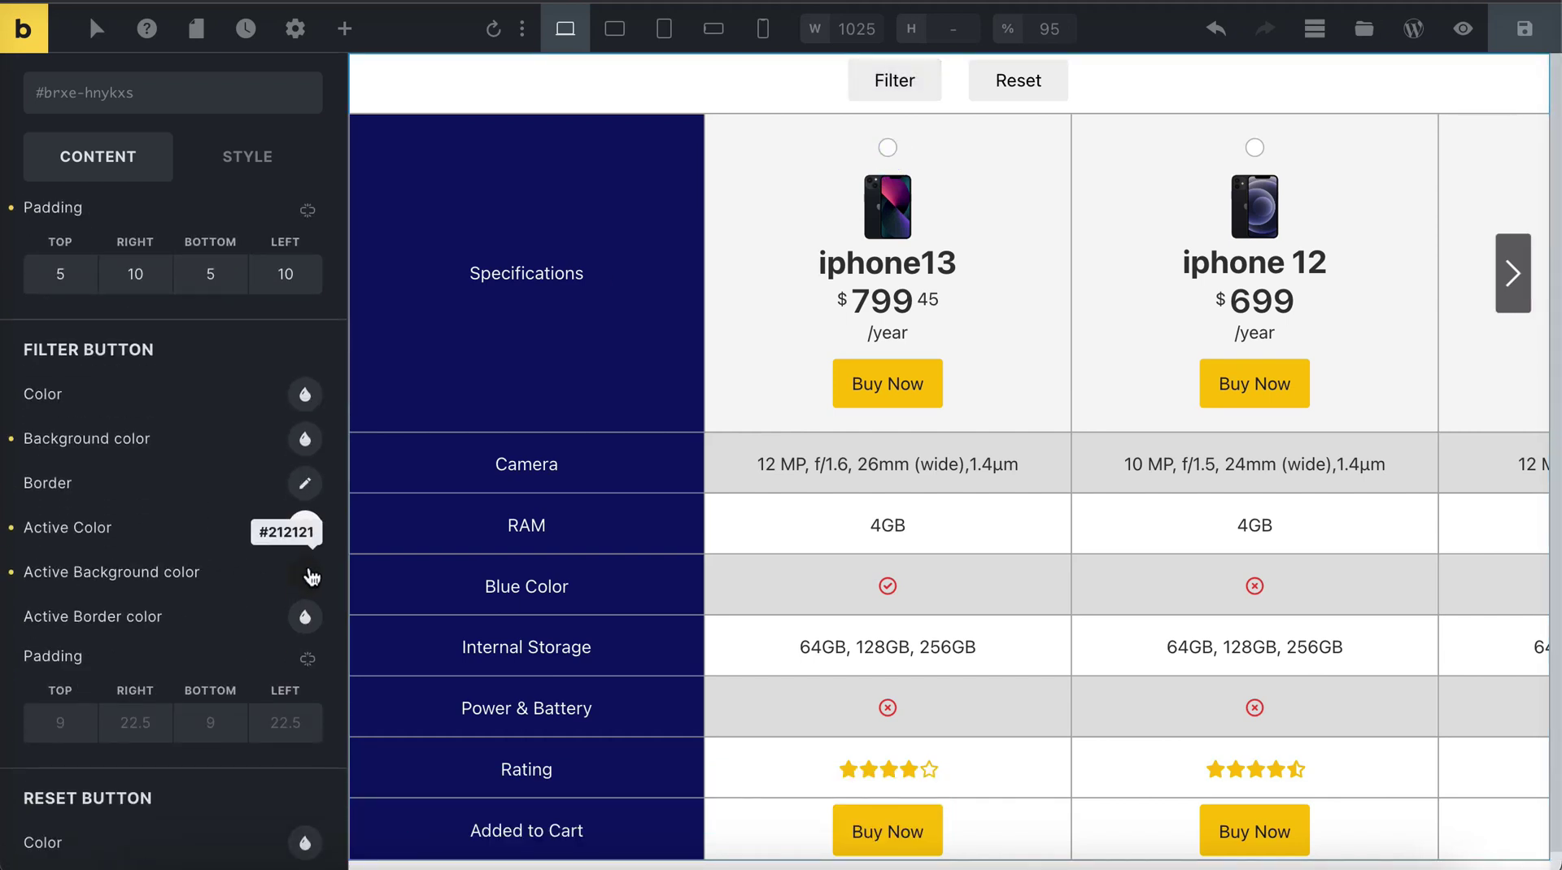
click(305, 573)
click(154, 662)
scroll(192, 453, down, 2)
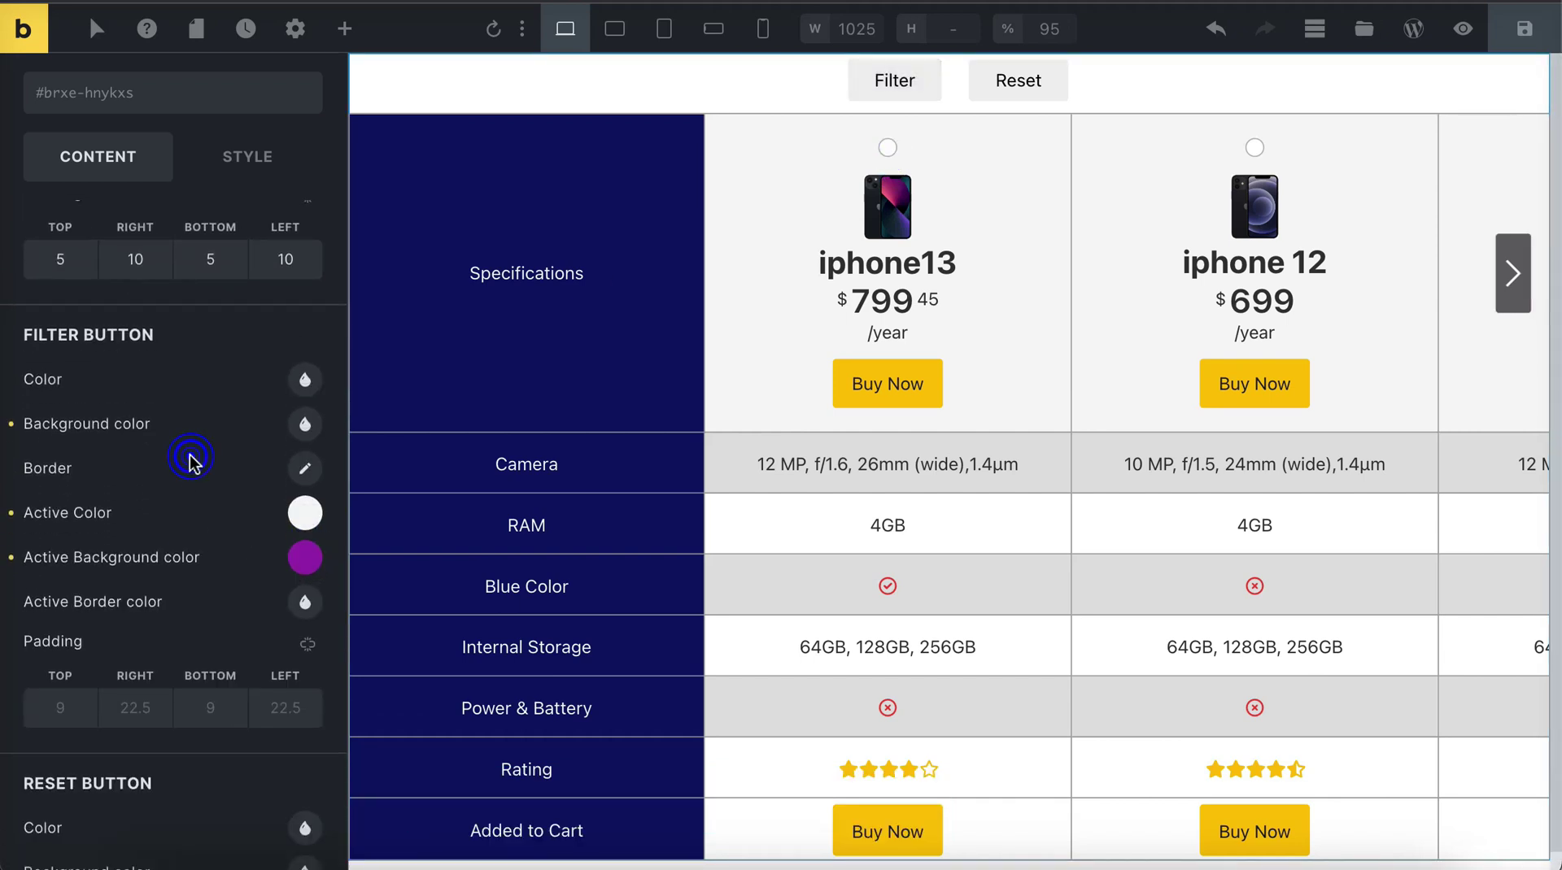
click(887, 147)
click(881, 81)
Step: Make the active Reset text near-white, then test filtering to iphone13 and resetting
scroll(256, 647, down, 3)
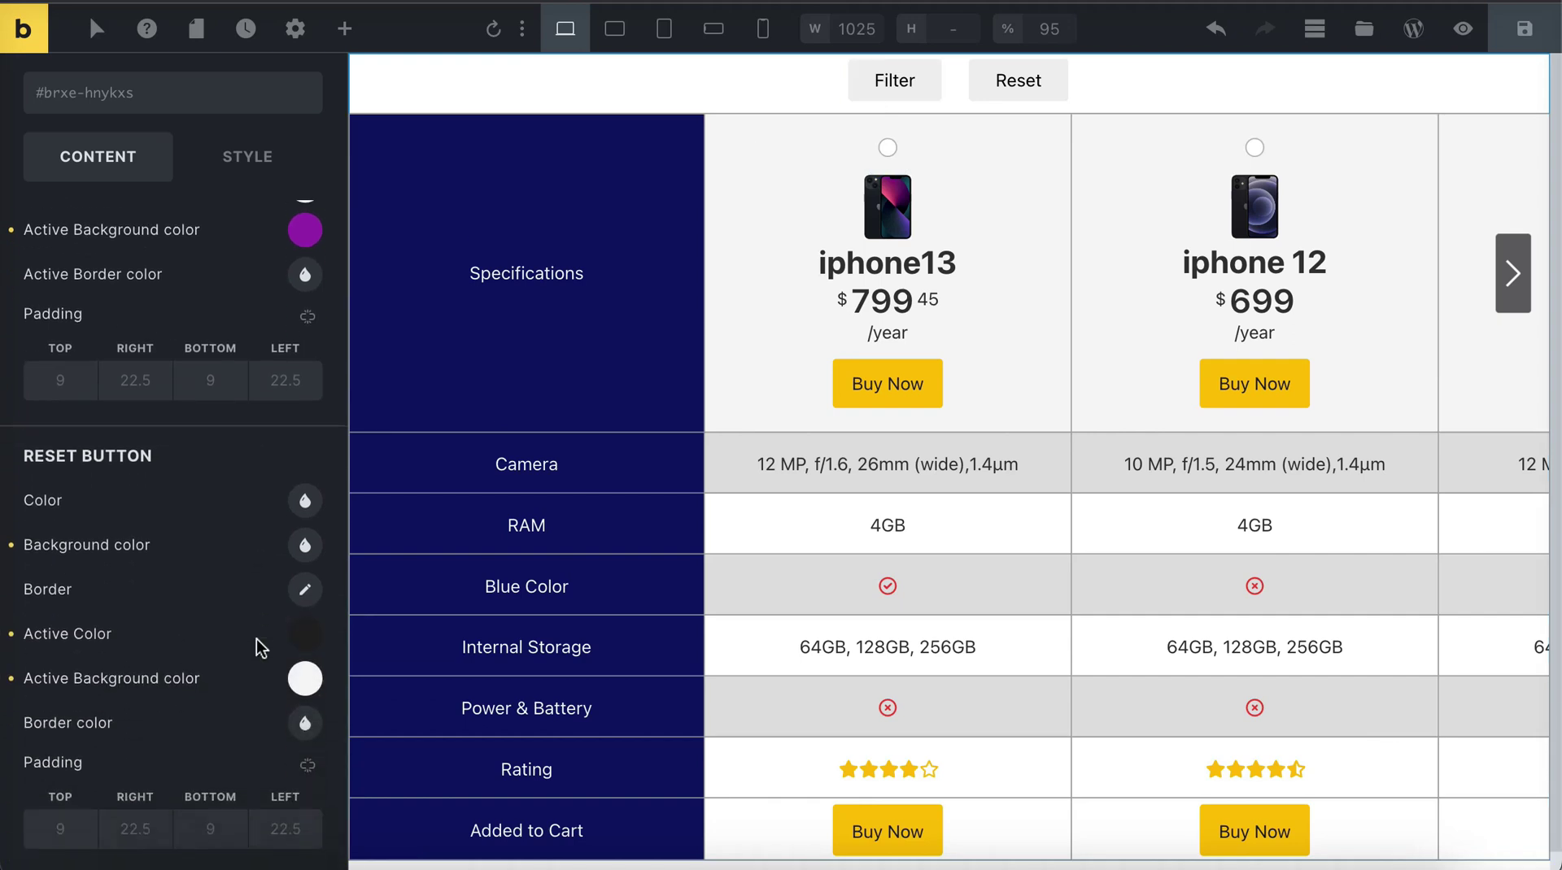
click(306, 679)
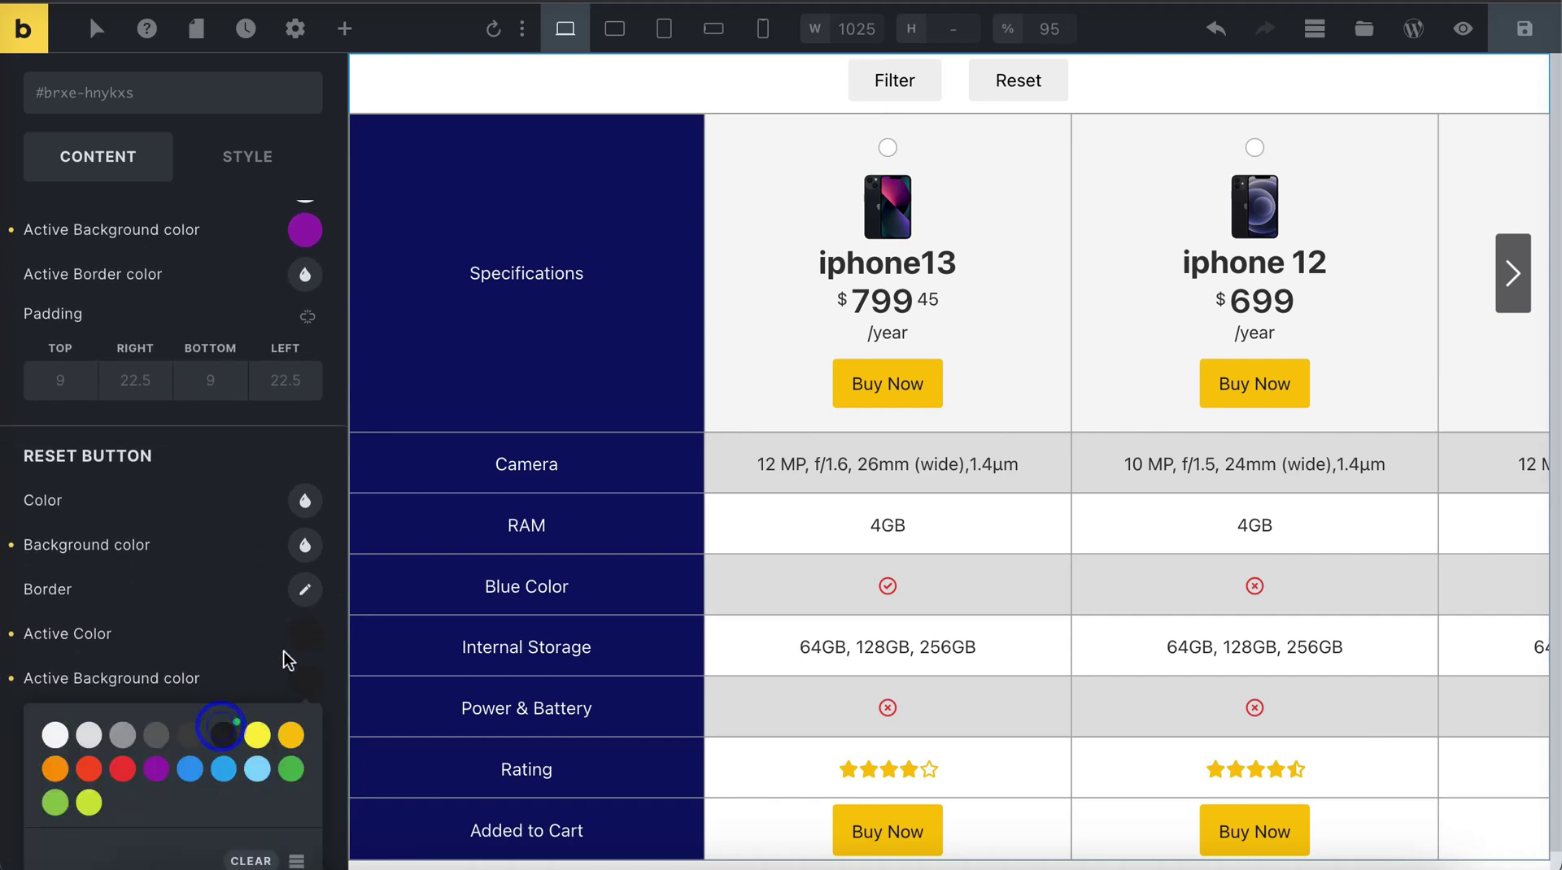
click(305, 634)
click(59, 690)
click(887, 147)
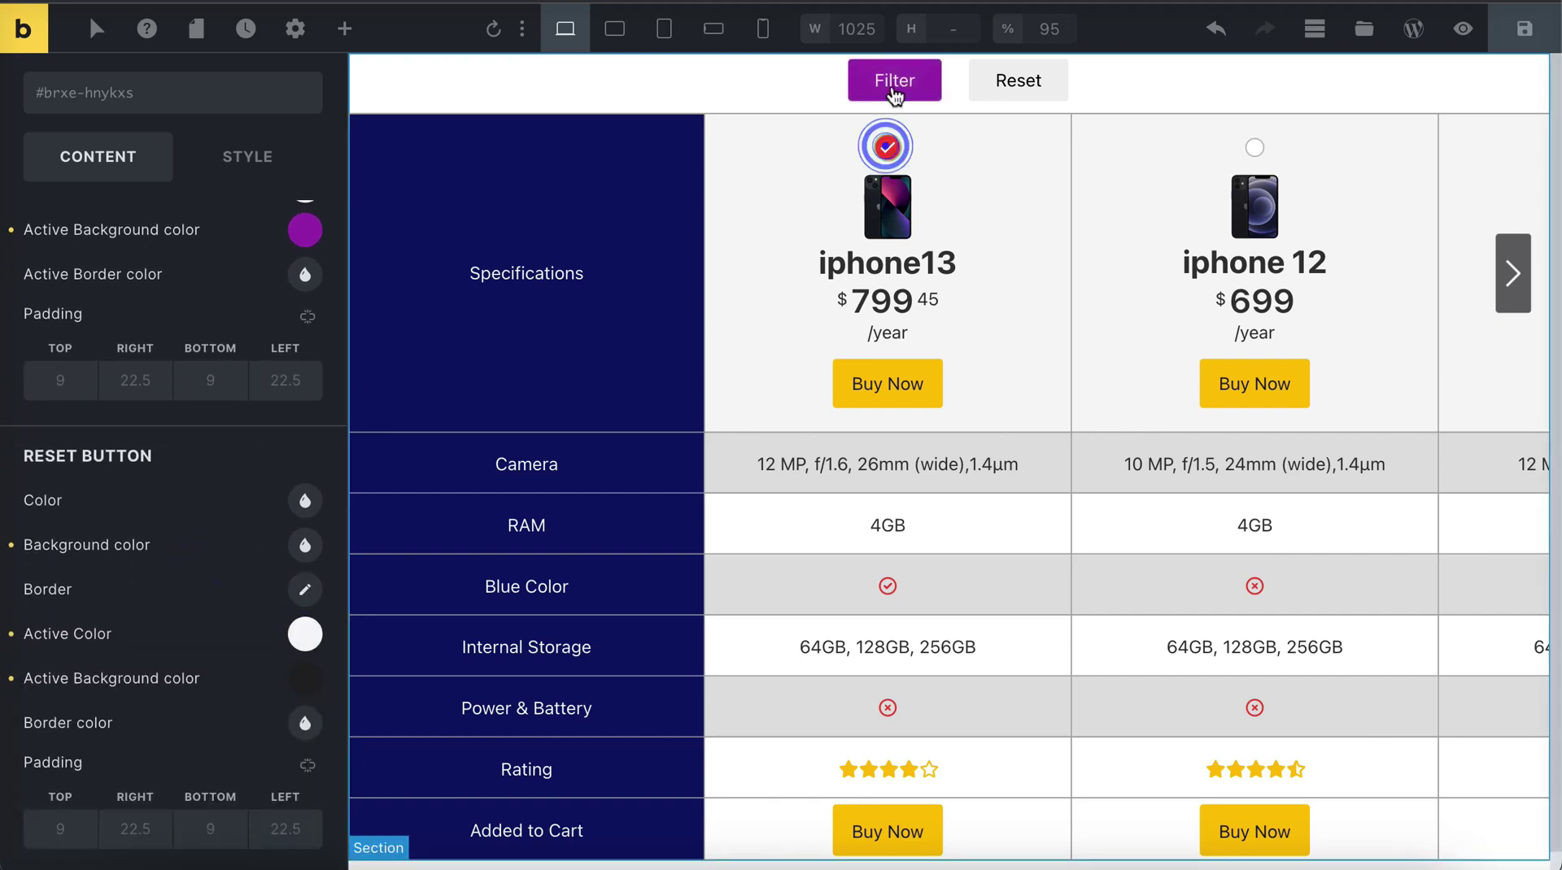
click(894, 80)
click(1021, 82)
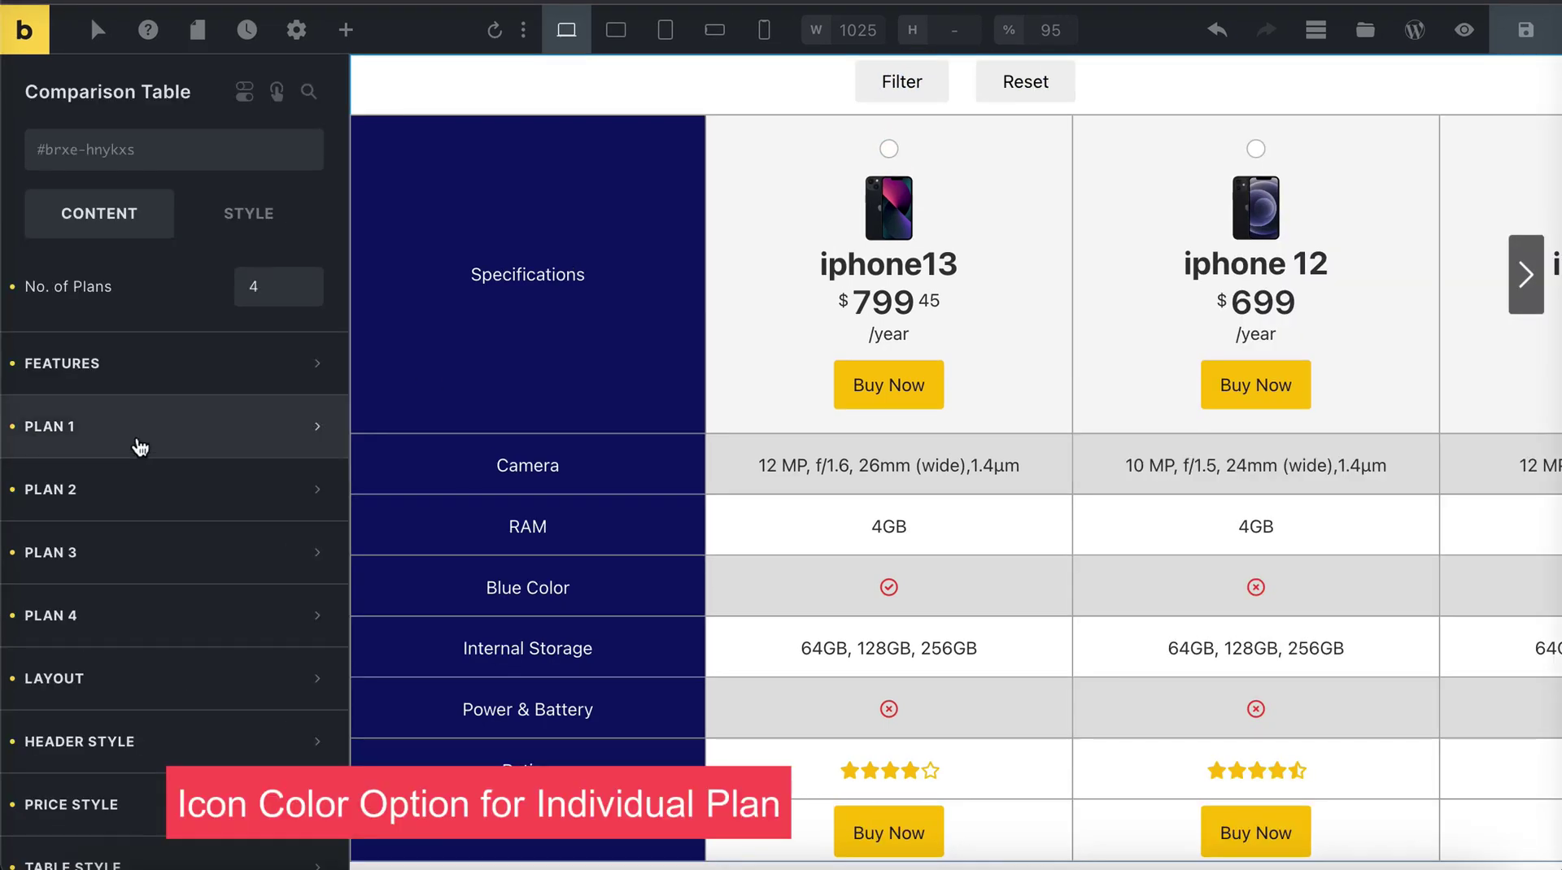
Step: Make the first plan's Blue Color feature check icon green
click(136, 446)
scroll(167, 572, down, 5)
scroll(155, 529, down, 4)
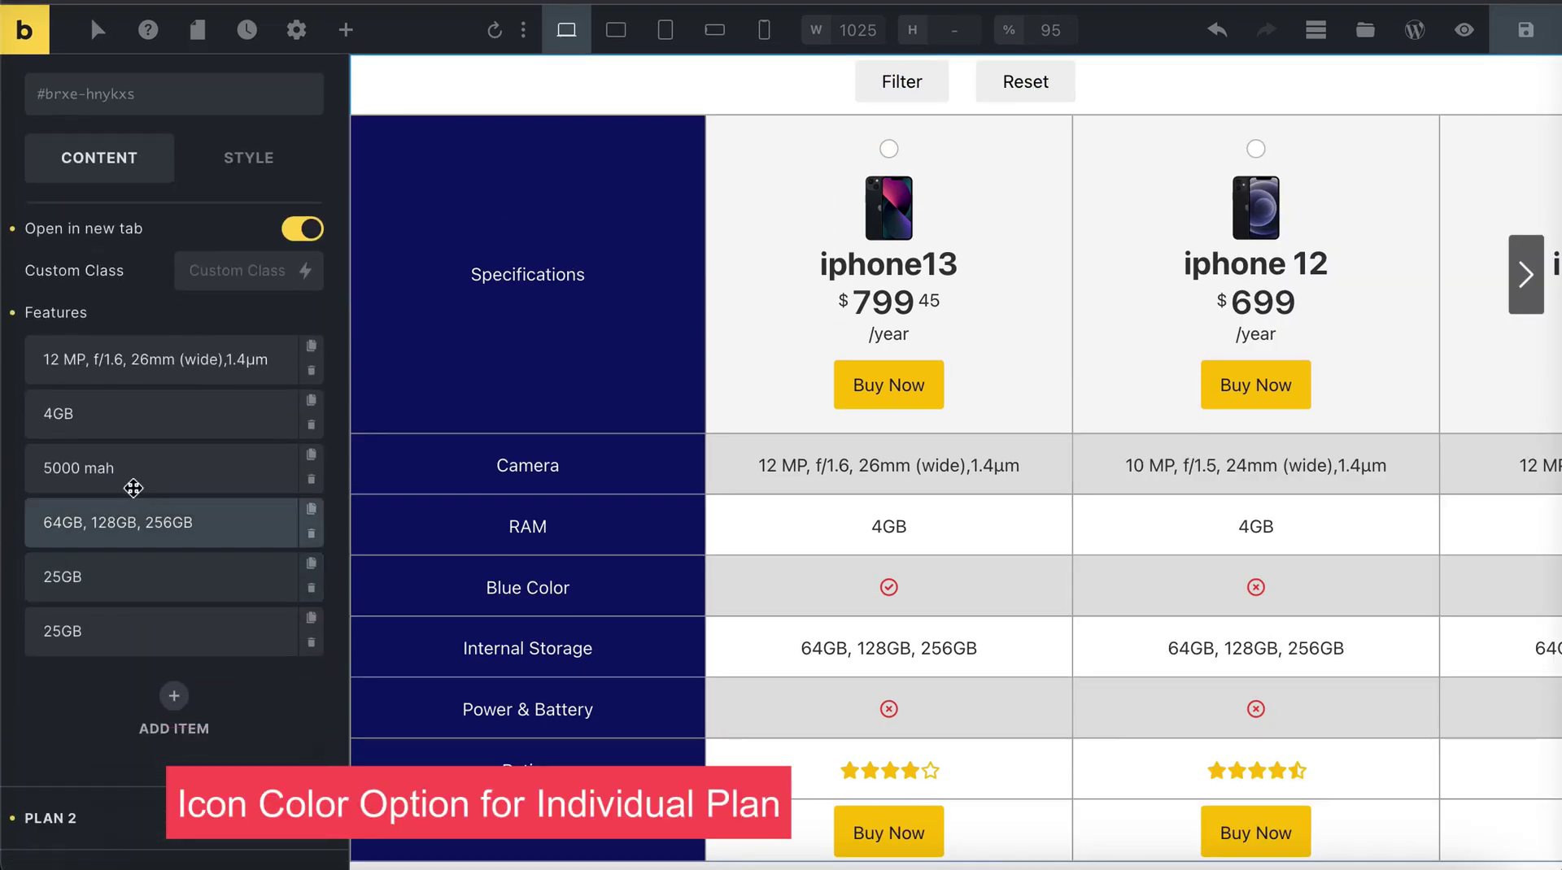
click(130, 470)
scroll(163, 504, down, 2)
click(282, 564)
click(272, 648)
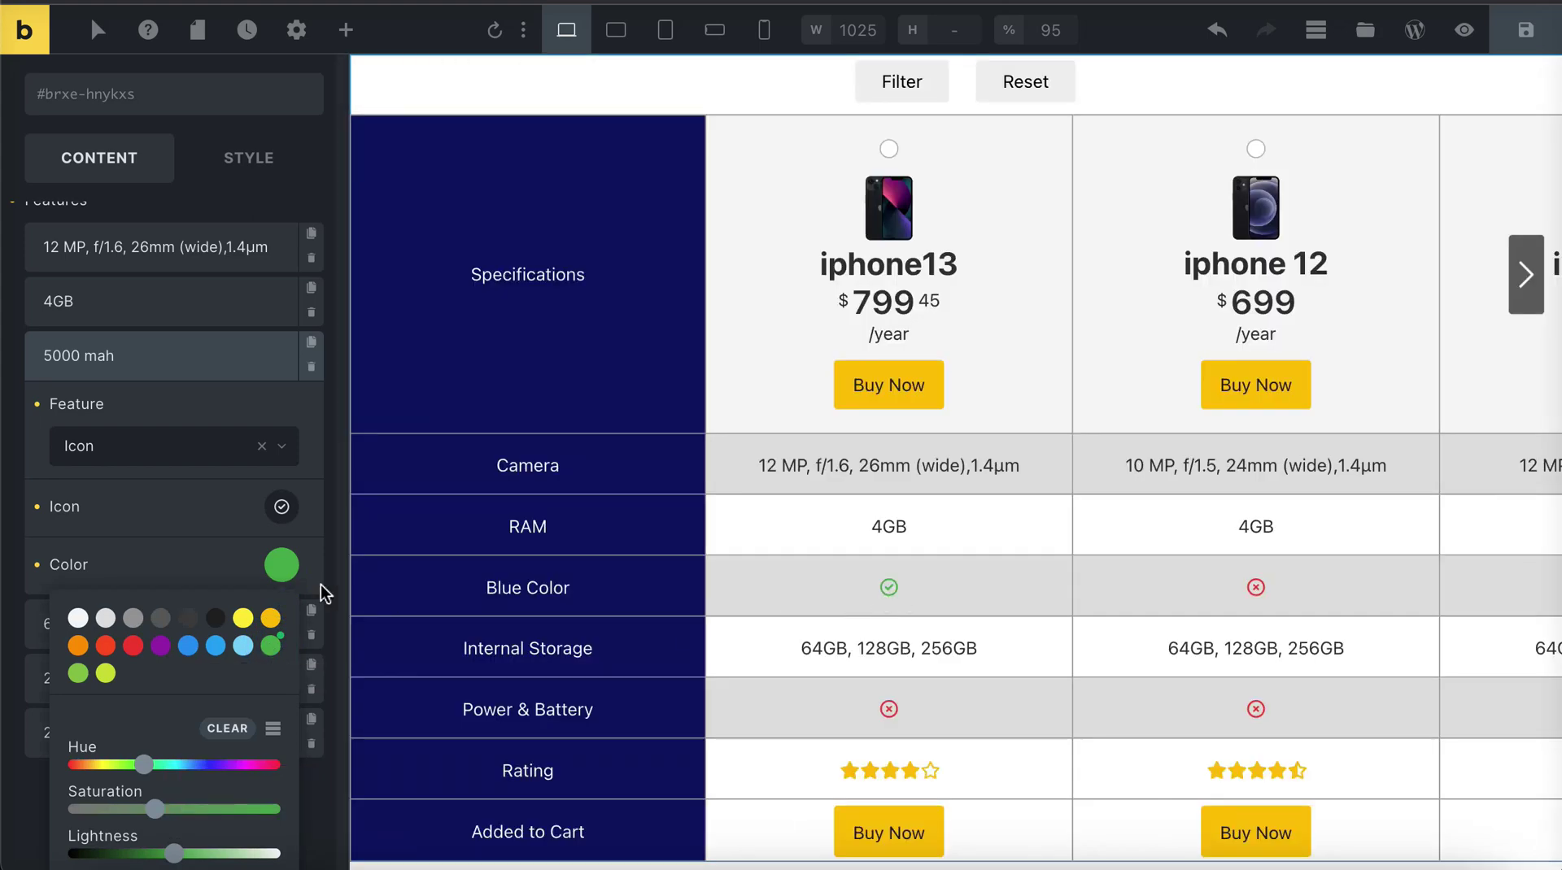
click(243, 562)
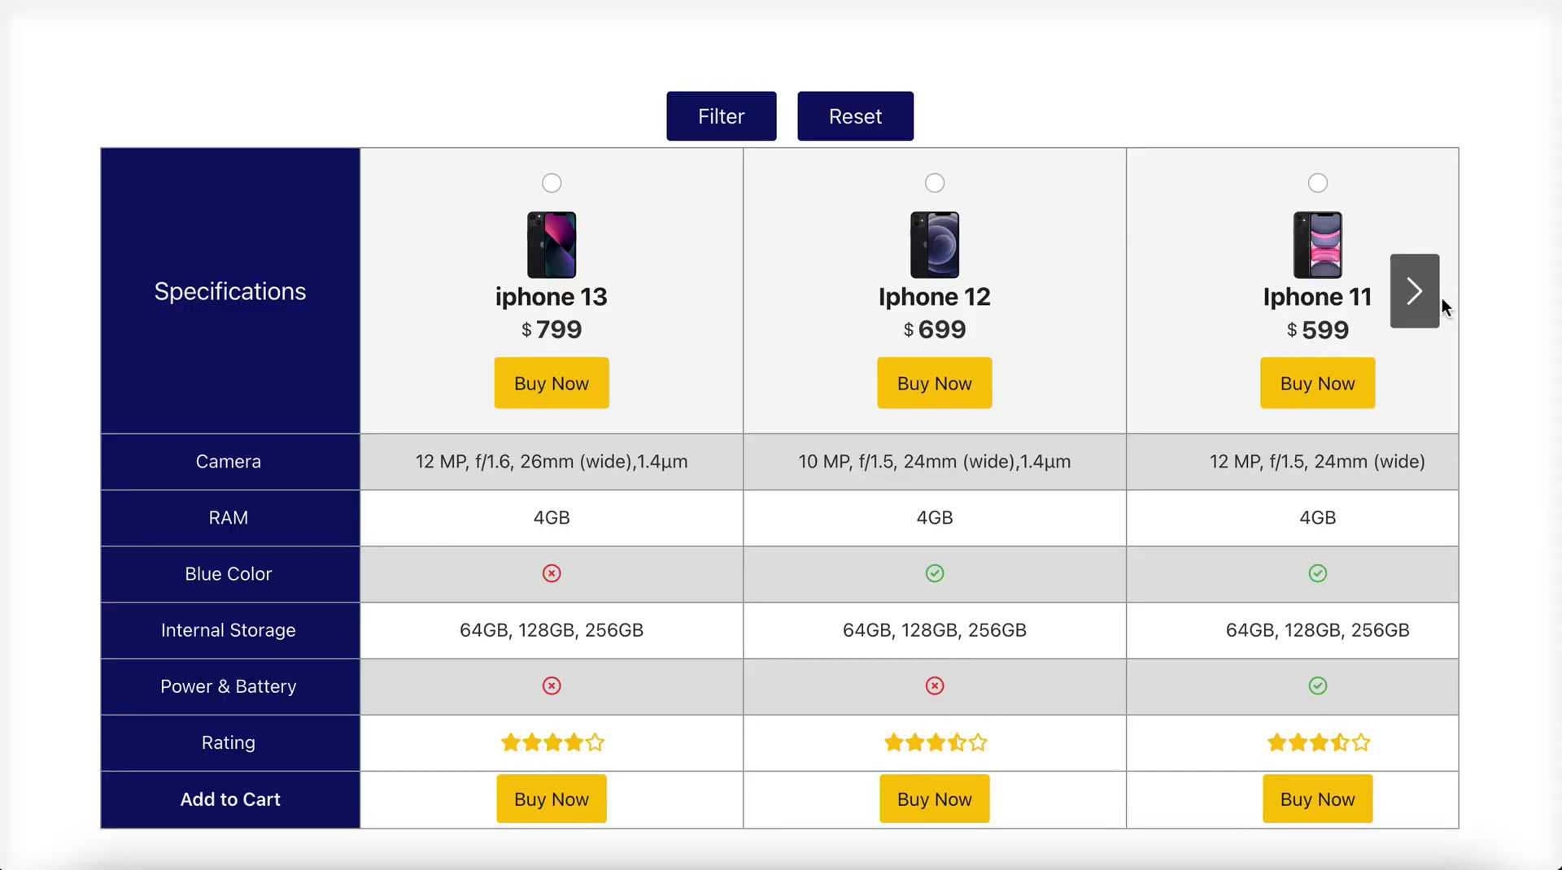
click(1420, 294)
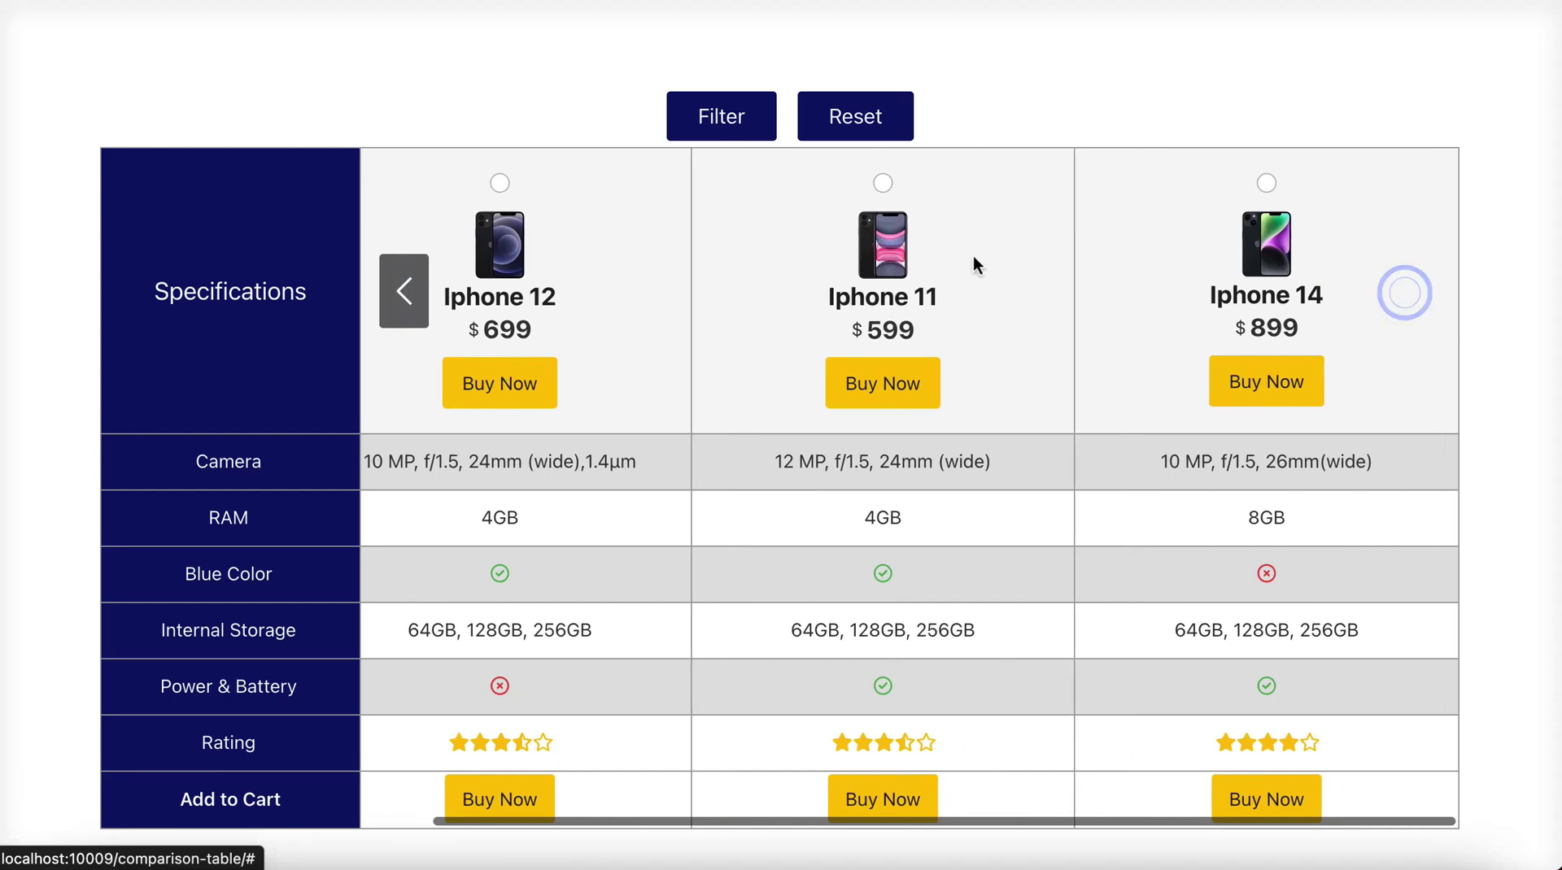
click(389, 301)
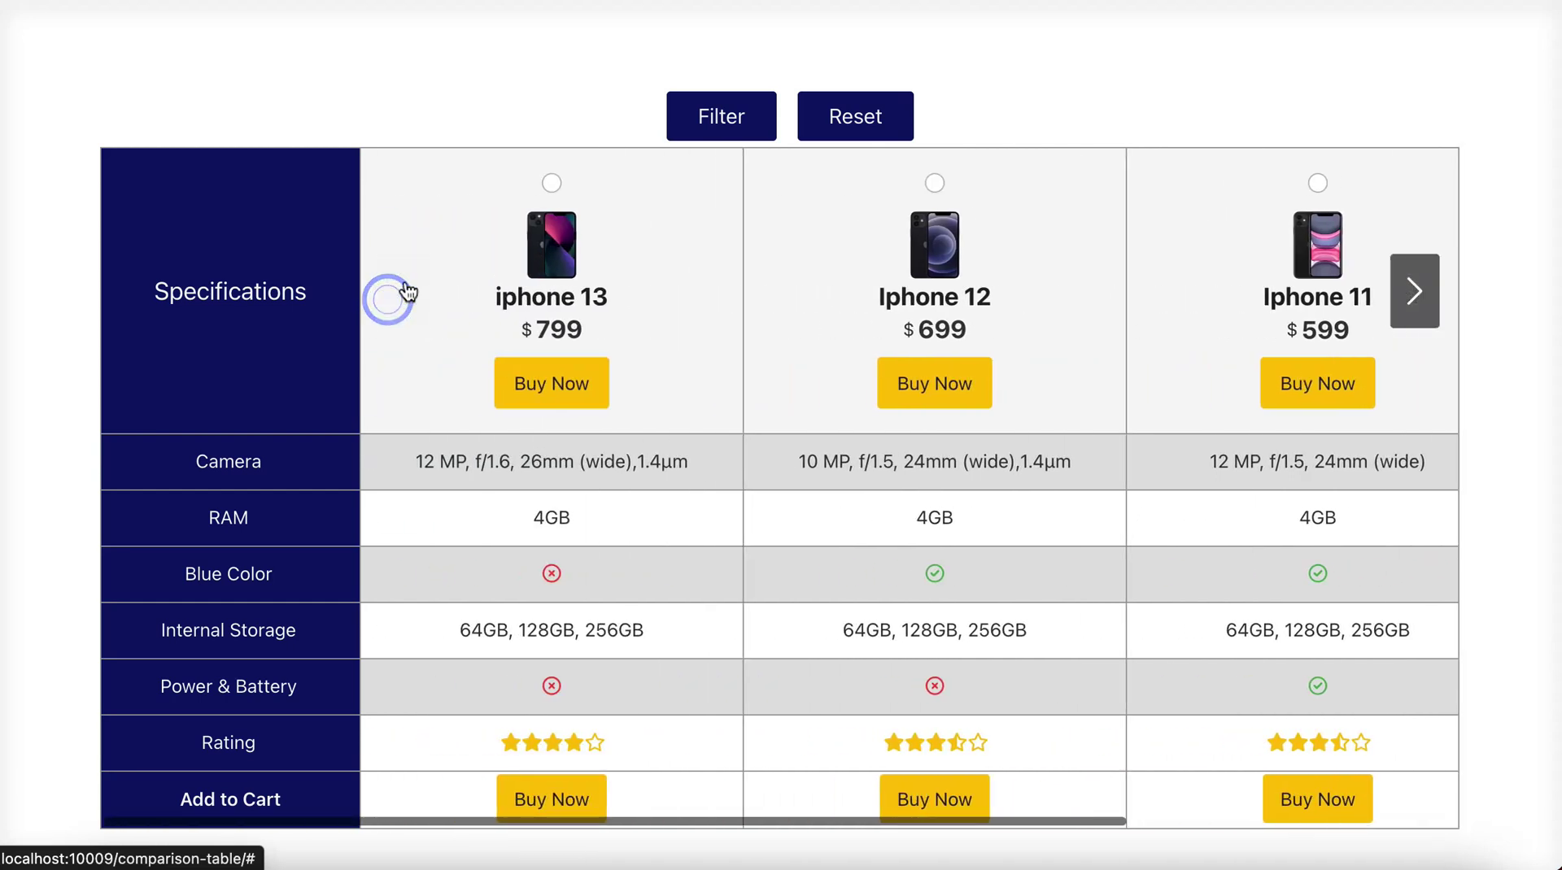
click(551, 182)
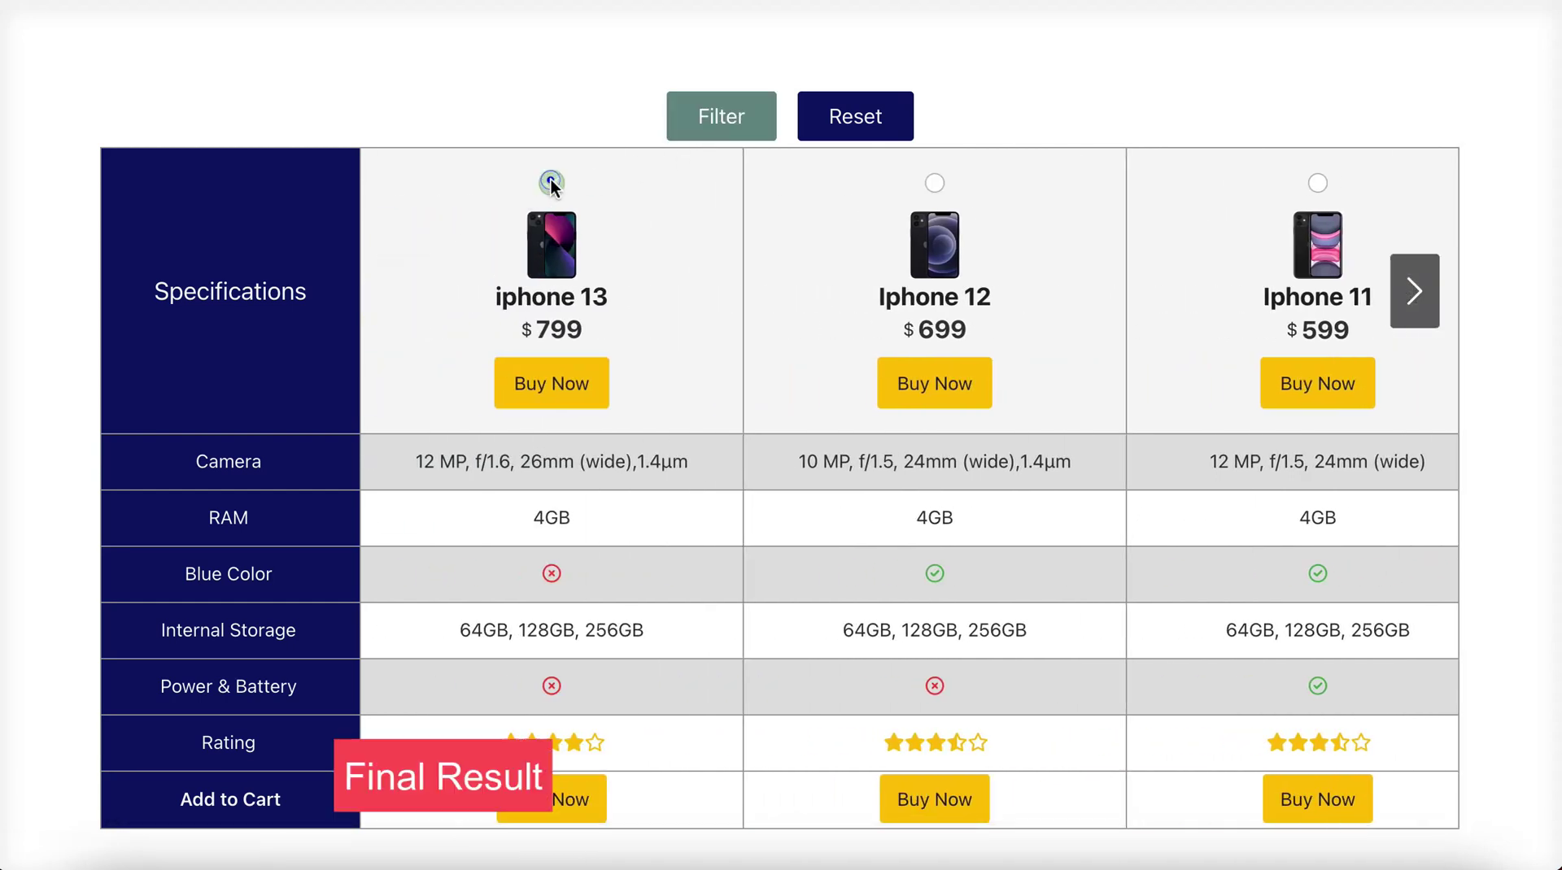
click(935, 182)
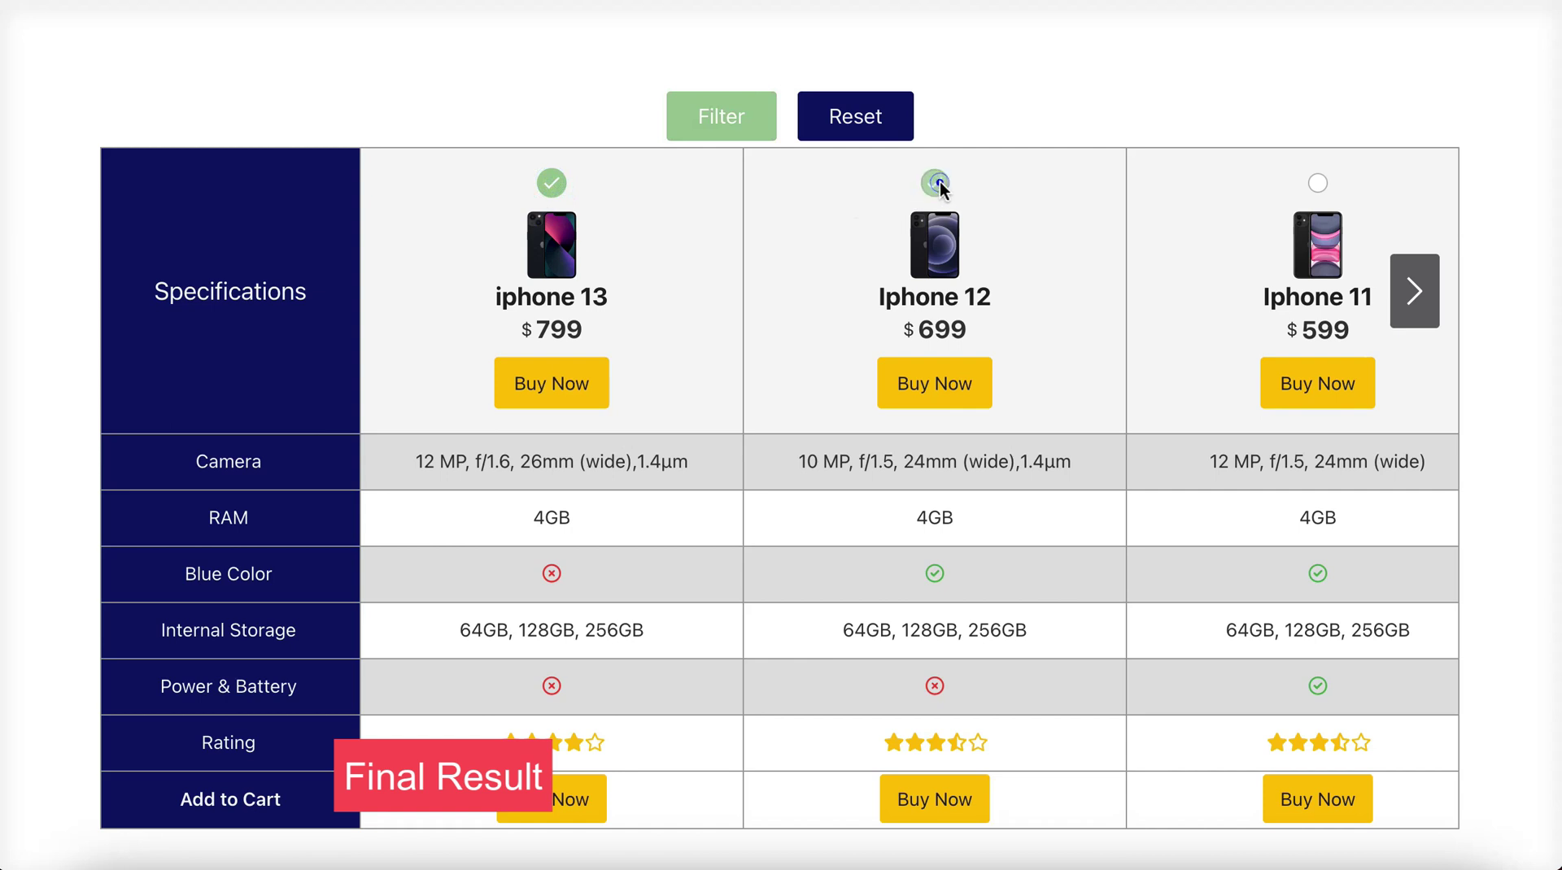
click(717, 116)
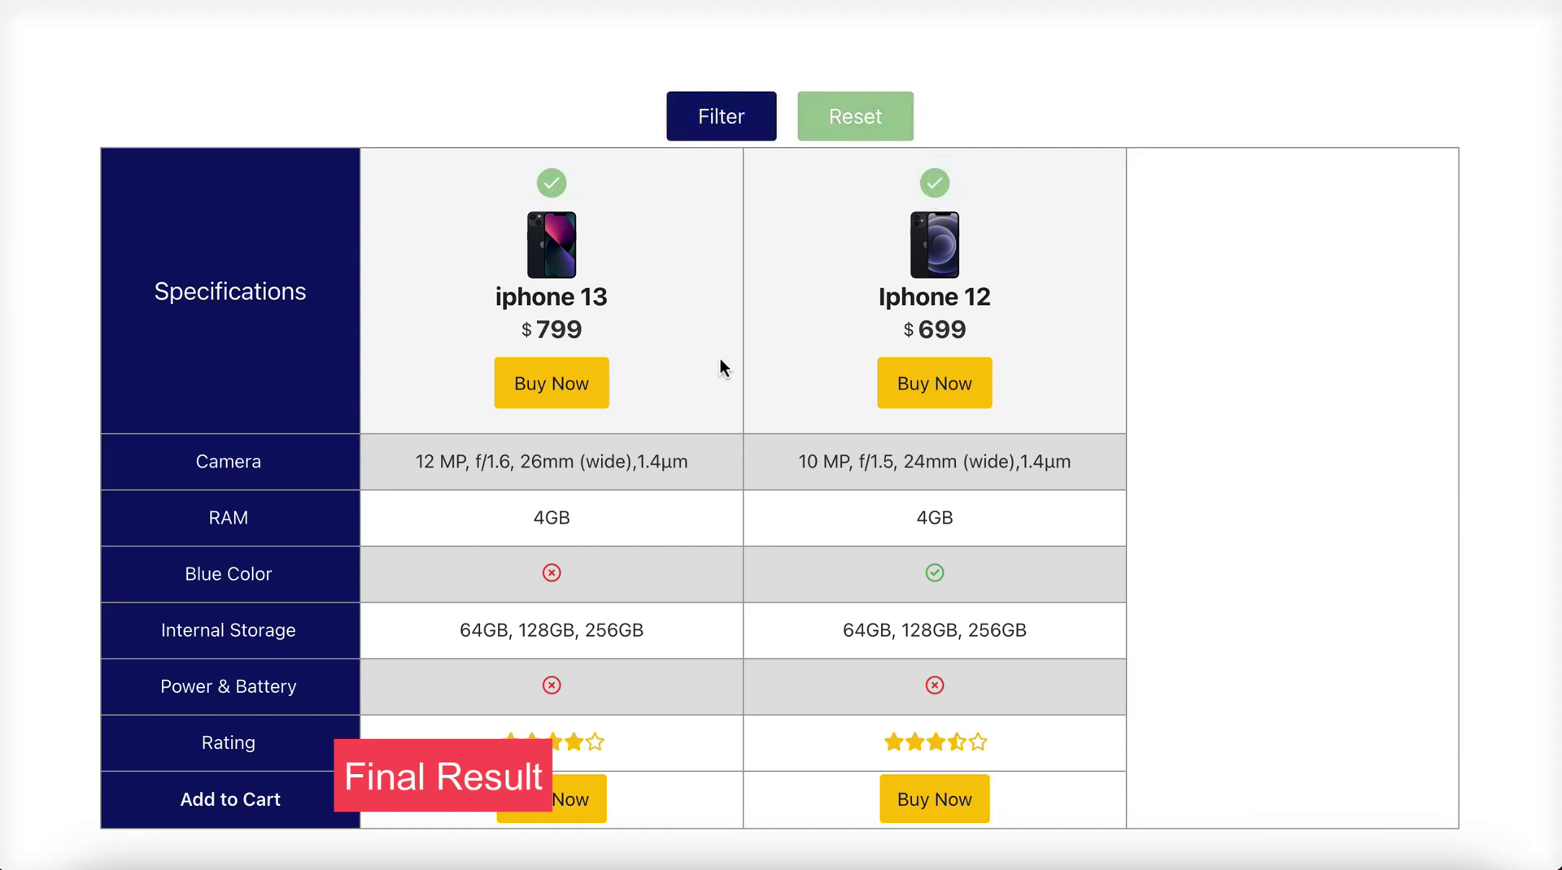
click(835, 105)
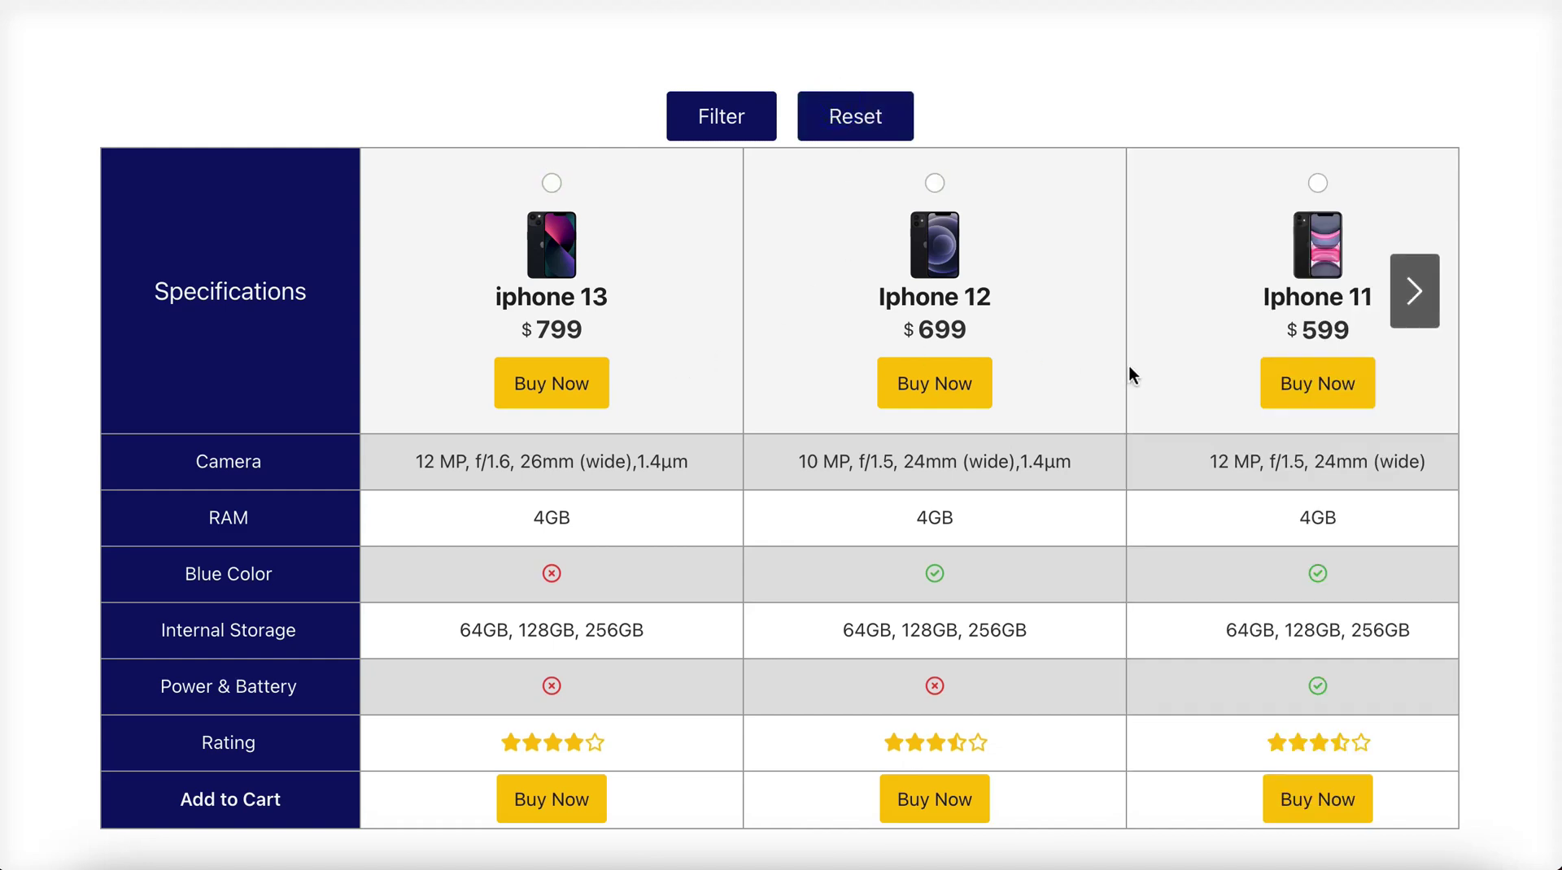